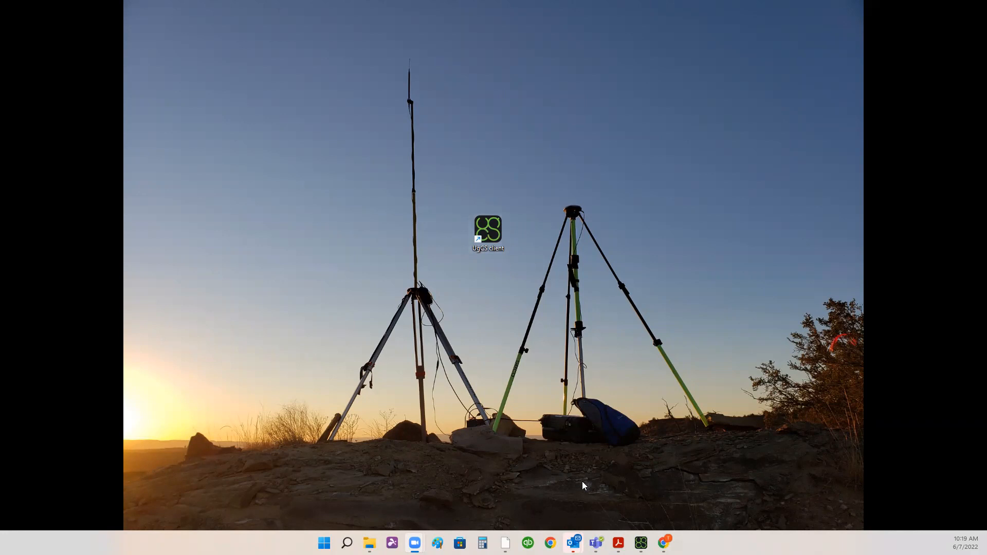
- Launch UgCS maximized and add a new 2D objects map layer source named corridor
{"action": "left_click", "coordinate": [641, 543]}
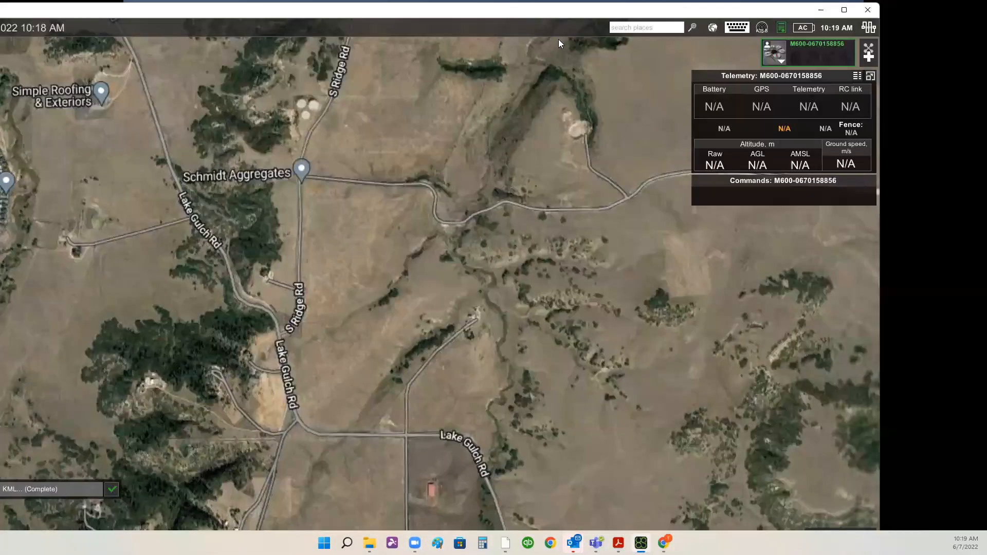
{"action": "left_click", "coordinate": [846, 10]}
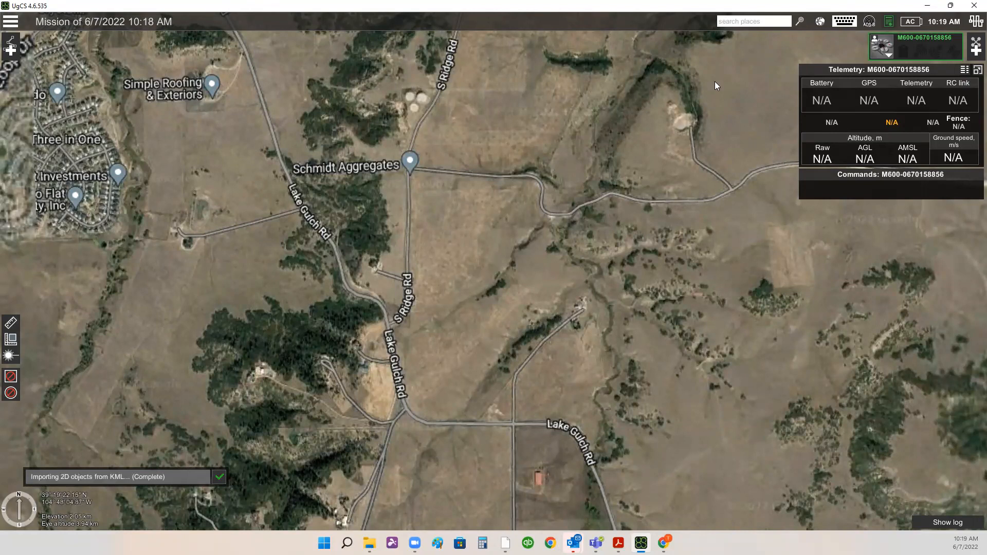
{"action": "left_click", "coordinate": [819, 22]}
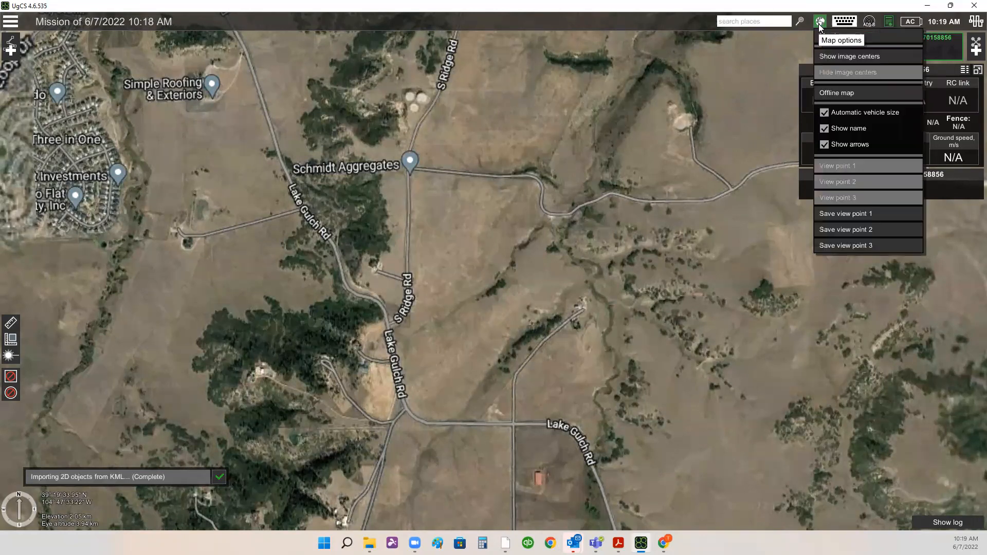
{"action": "left_click", "coordinate": [877, 34]}
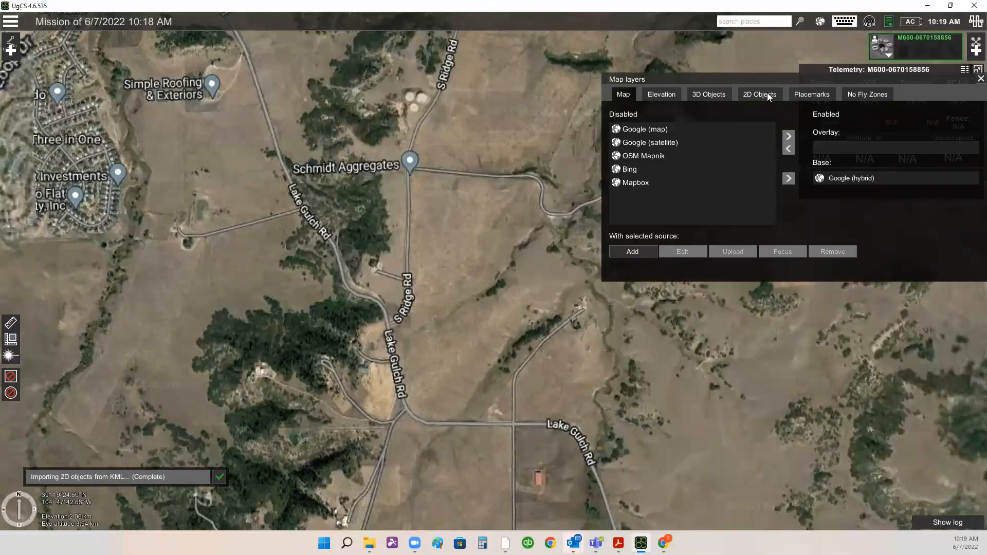
{"action": "left_click", "coordinate": [767, 95]}
{"action": "left_click", "coordinate": [633, 251]}
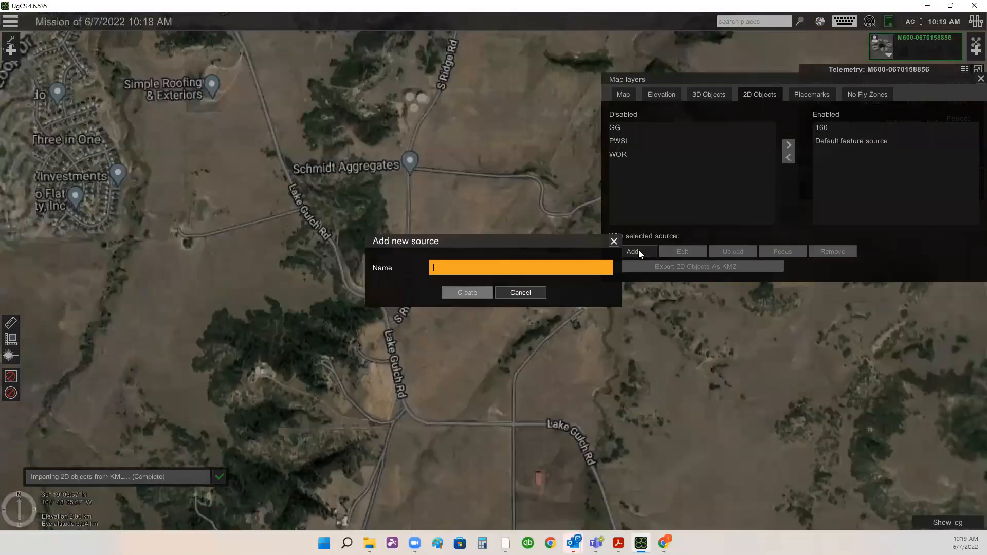
{"action": "type", "text": "co"}
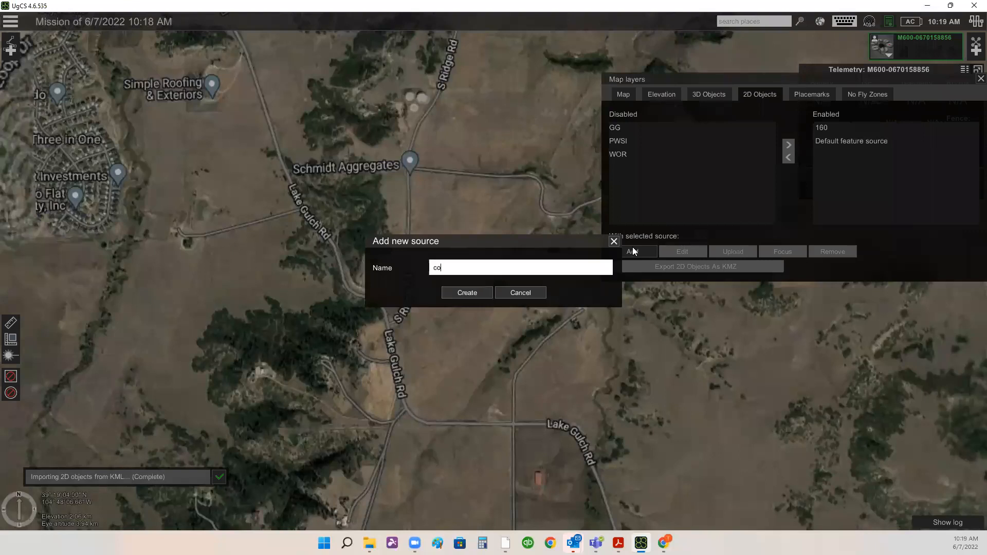
{"action": "type", "text": "rridor"}
{"action": "left_click", "coordinate": [463, 293]}
- Upload T&D_2.kmz into the corridor source and move the corridor source to the enabled layers
{"action": "left_click", "coordinate": [622, 168]}
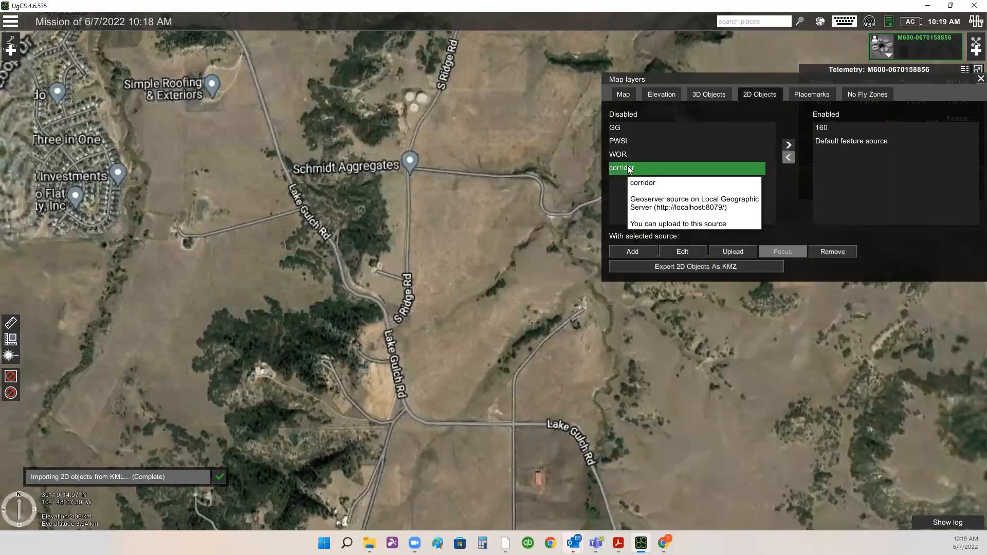
{"action": "left_click", "coordinate": [742, 252]}
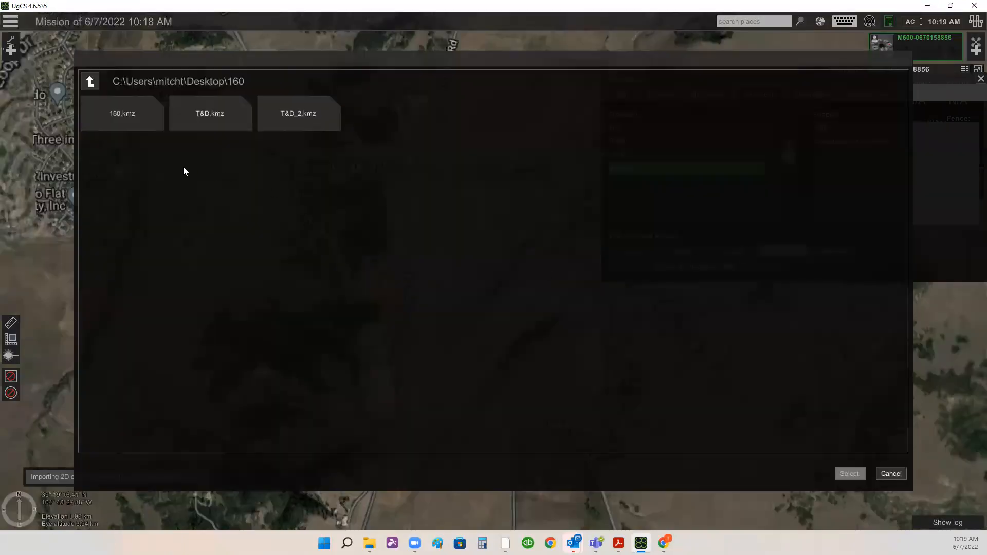
{"action": "left_click", "coordinate": [272, 114]}
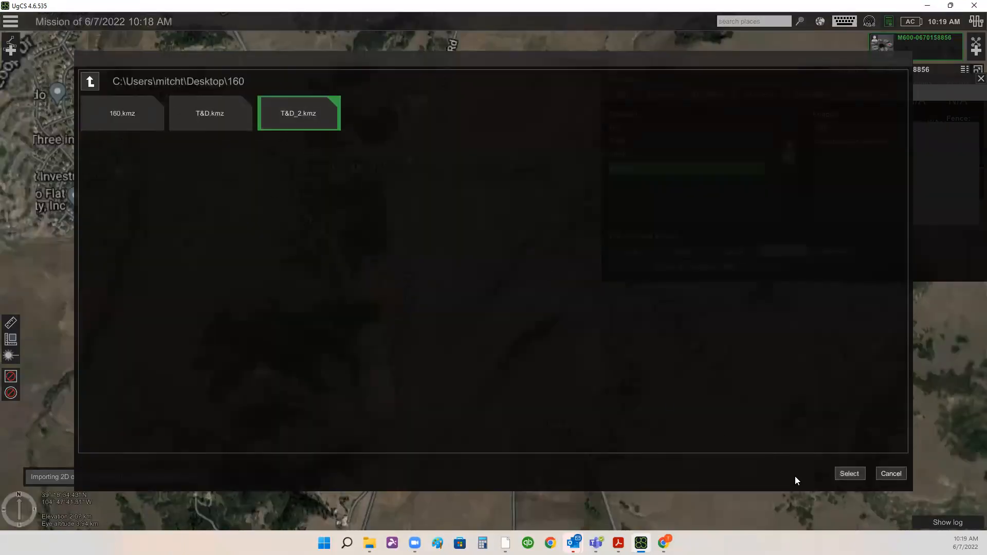
{"action": "left_click", "coordinate": [850, 474]}
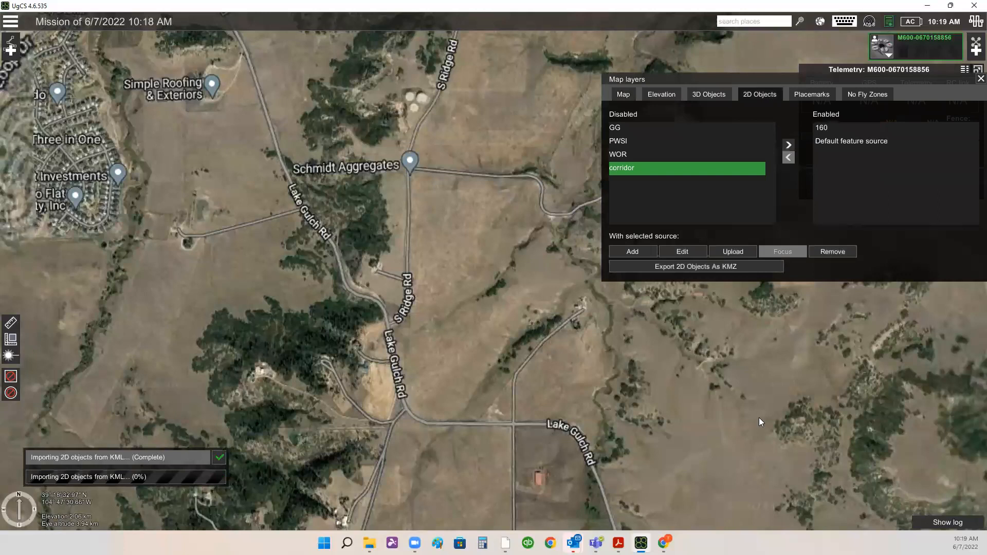
{"action": "left_click", "coordinate": [788, 146]}
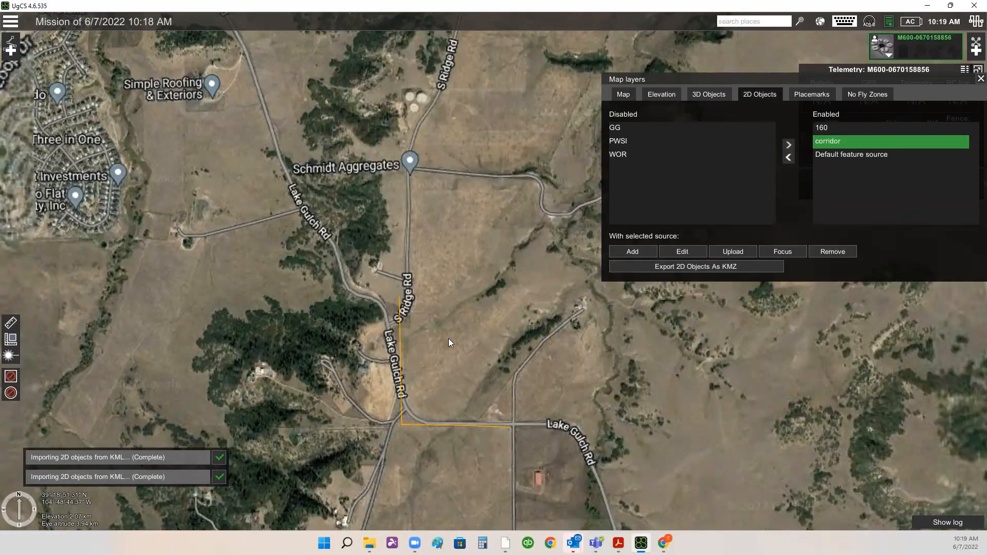
- Focus the map on the corridor layer, close the layers panel, and inspect the imported corridor line along Lake Gulch Rd
{"action": "mouse_move", "coordinate": [638, 152]}
{"action": "left_click", "coordinate": [782, 251]}
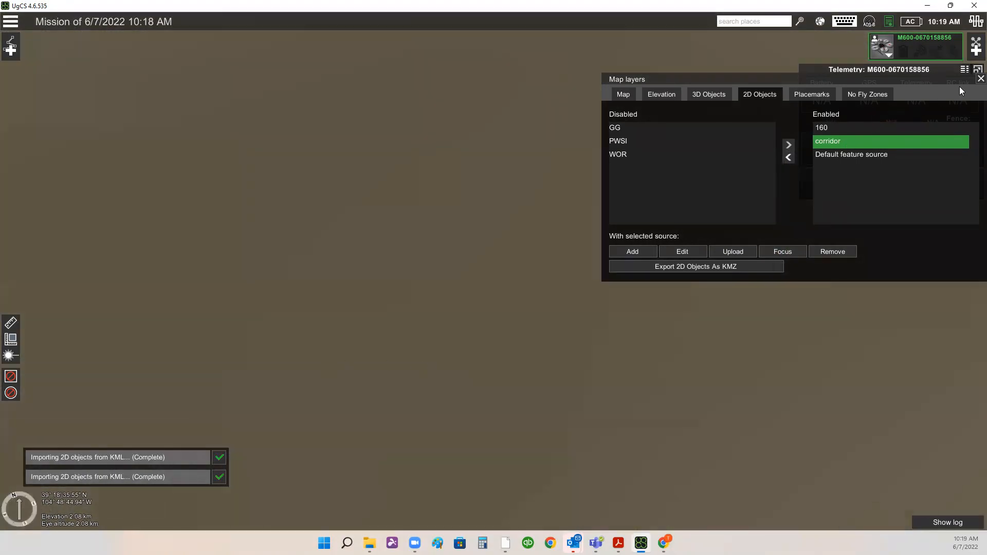
{"action": "left_click", "coordinate": [981, 79]}
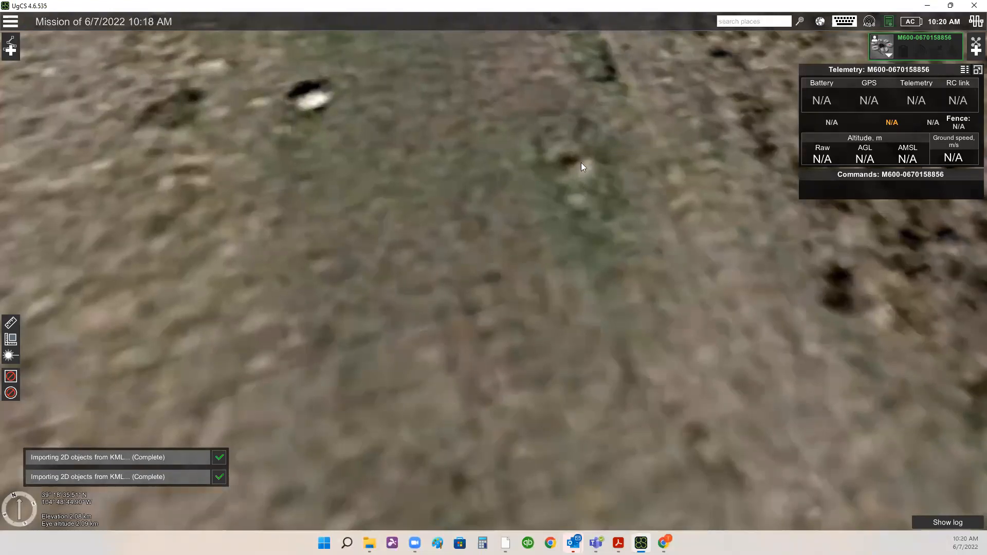
{"action": "scroll", "coordinate": [486, 284], "scroll_direction": "down", "scroll_amount": 3}
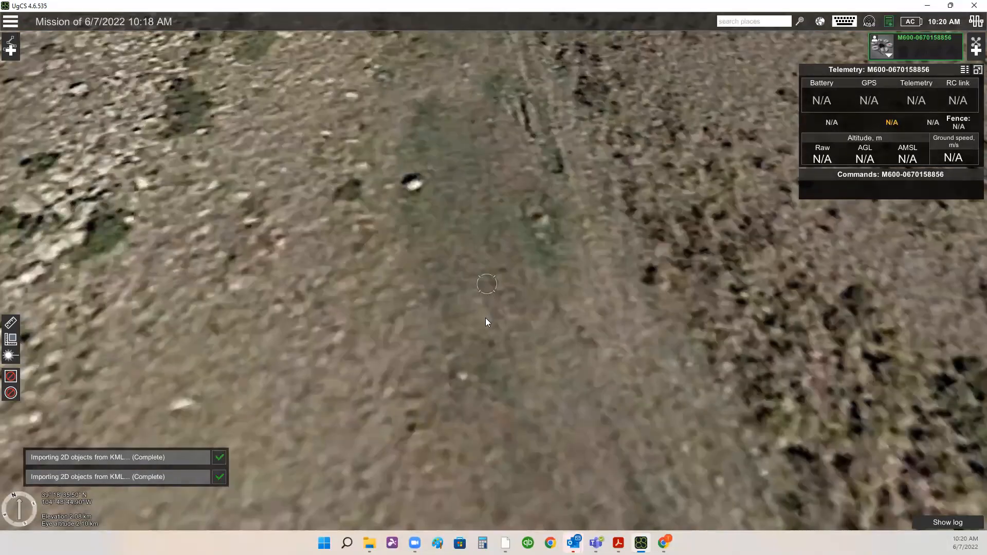
{"action": "scroll", "coordinate": [507, 334], "scroll_direction": "down", "scroll_amount": 3}
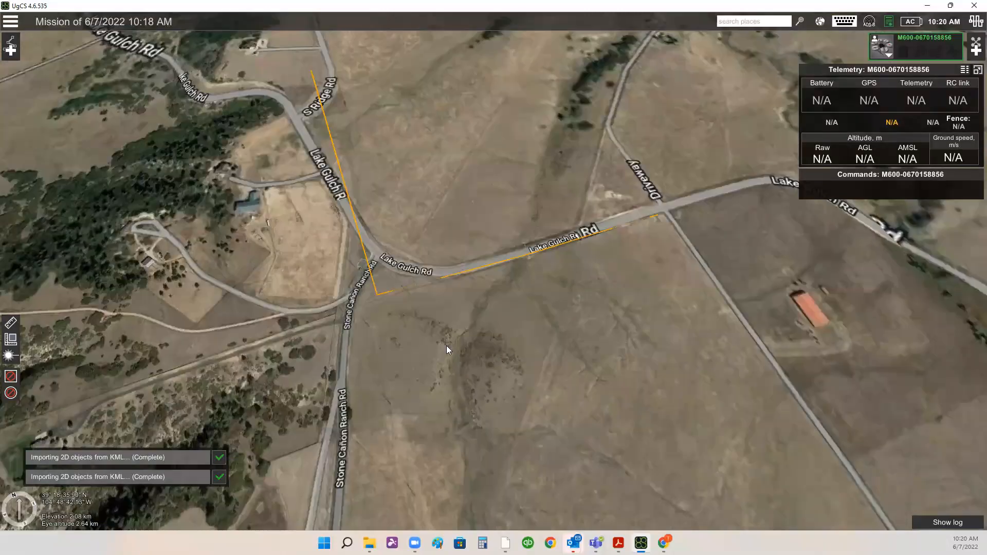
{"action": "left_click", "coordinate": [20, 497]}
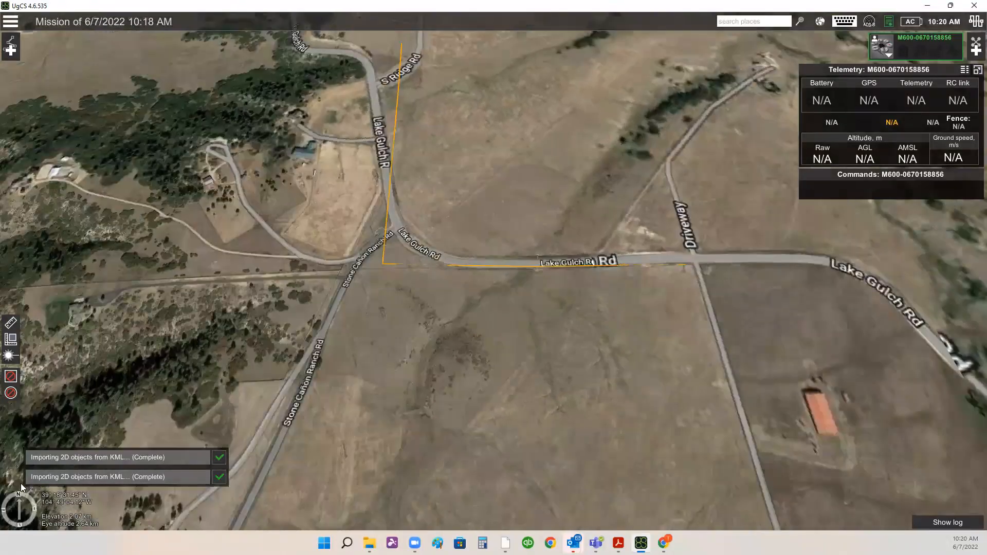
{"action": "left_click_drag", "start_coordinate": [557, 322], "coordinate": [504, 366]}
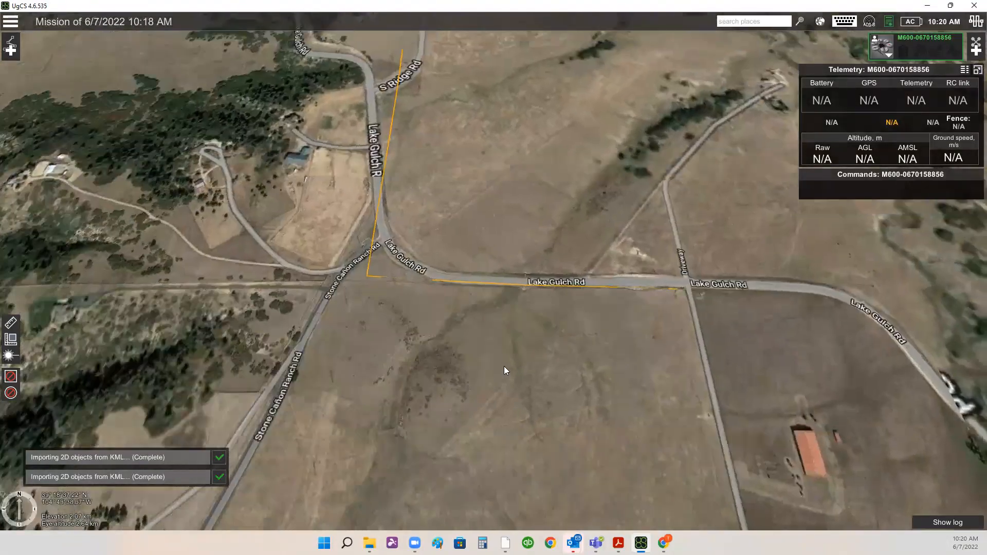
{"action": "right_click_drag", "start_coordinate": [591, 357], "coordinate": [492, 375]}
{"action": "right_click", "coordinate": [592, 357]}
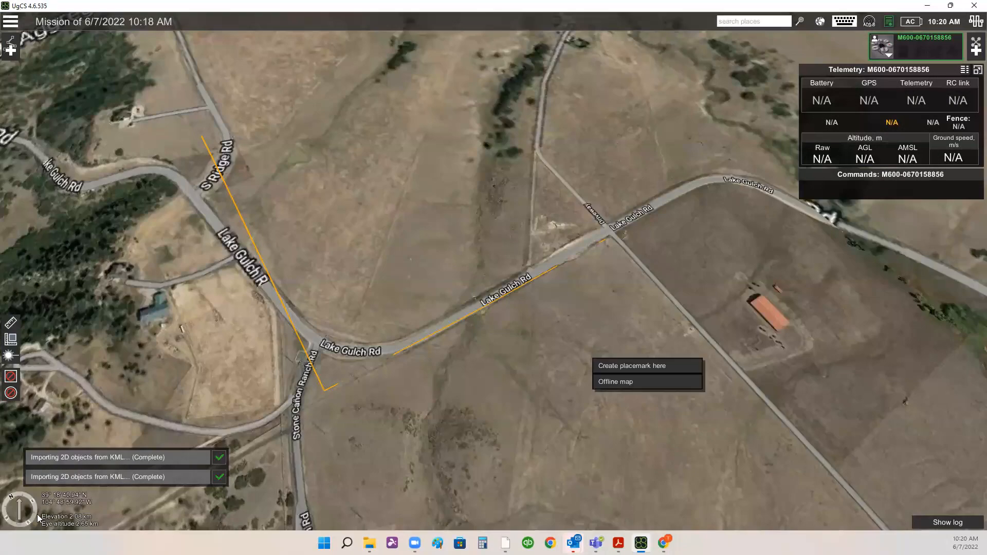
{"action": "left_click", "coordinate": [10, 496]}
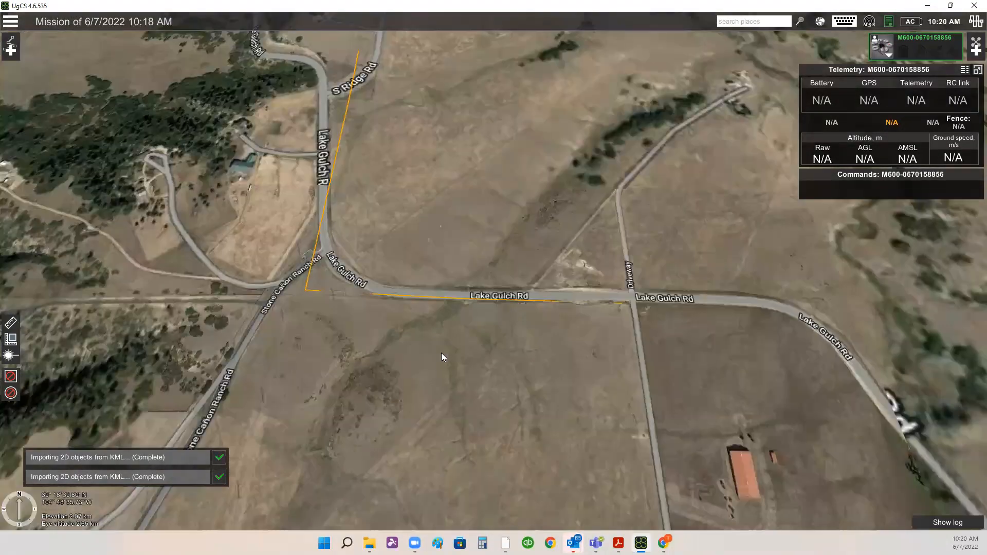
{"action": "left_click_drag", "start_coordinate": [352, 226], "coordinate": [289, 164]}
{"action": "left_click_drag", "start_coordinate": [359, 251], "coordinate": [412, 408]}
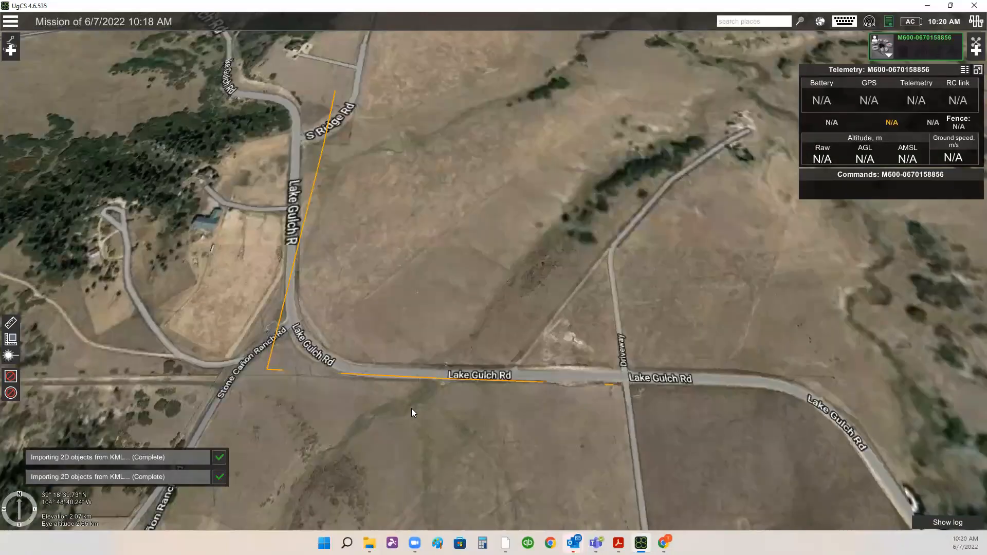
{"action": "scroll", "coordinate": [412, 409], "scroll_direction": "down", "scroll_amount": 3}
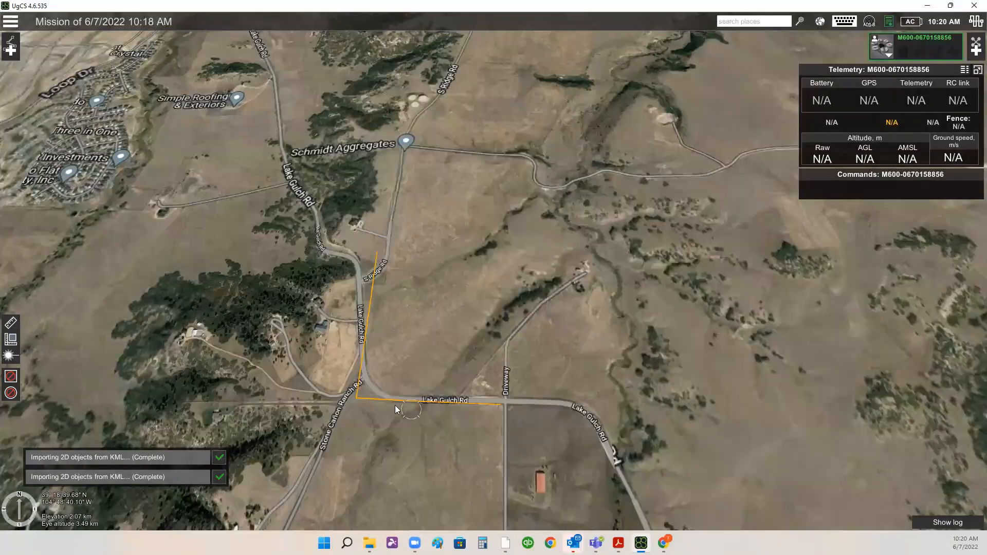
{"action": "scroll", "coordinate": [390, 266], "scroll_direction": "up", "scroll_amount": 3}
{"action": "mouse_move", "coordinate": [404, 300]}
{"action": "right_mouse_down"}
{"action": "mouse_move", "coordinate": [414, 335]}
{"action": "mouse_move", "coordinate": [423, 278]}
{"action": "right_mouse_up"}
{"action": "mouse_move", "coordinate": [422, 242]}
{"action": "right_mouse_down"}
{"action": "mouse_move", "coordinate": [410, 215]}
{"action": "mouse_move", "coordinate": [430, 236]}
{"action": "right_mouse_up"}
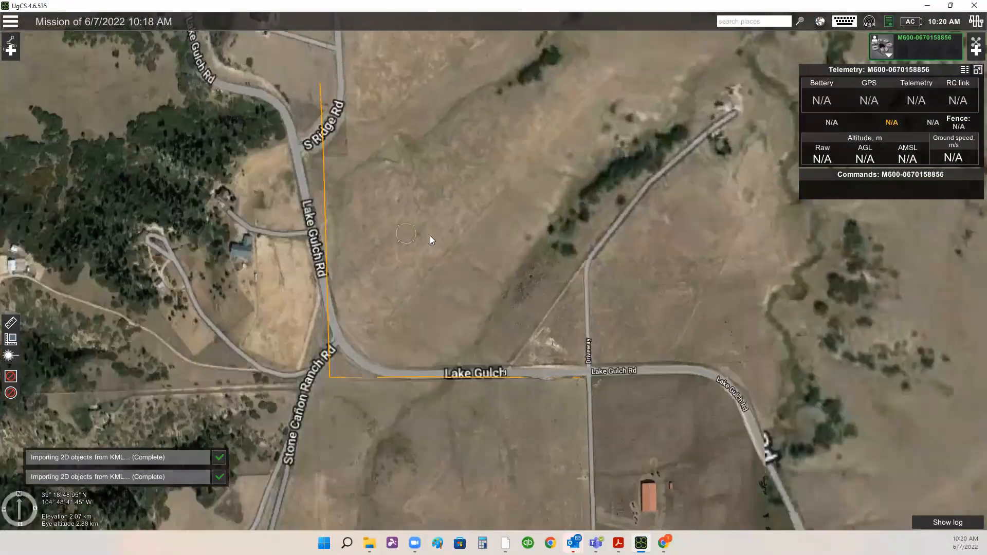
{"action": "left_click_drag", "start_coordinate": [430, 236], "coordinate": [458, 237]}
{"action": "scroll", "coordinate": [458, 238], "scroll_direction": "down", "scroll_amount": 1}
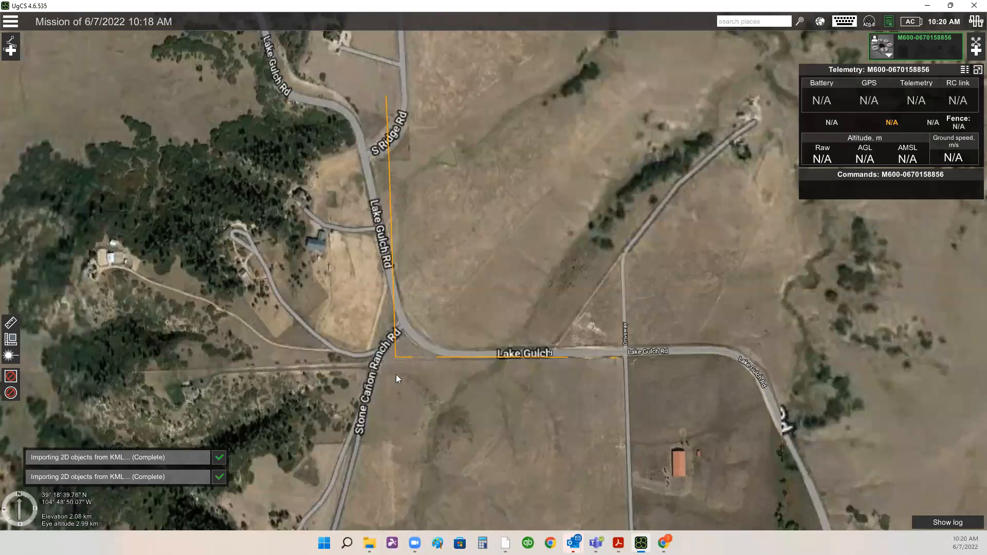
{"action": "left_click_drag", "start_coordinate": [484, 201], "coordinate": [484, 233]}
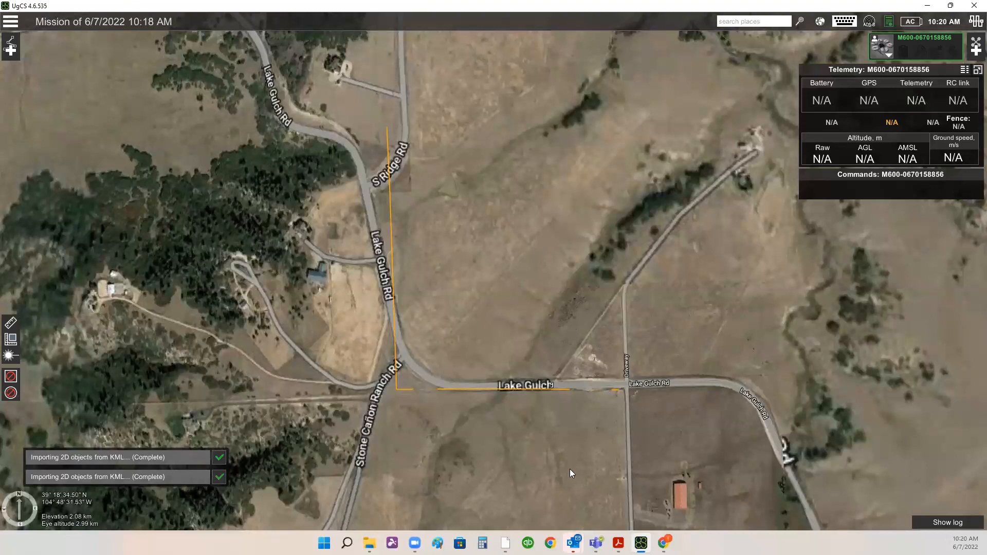
- Switch to Acrobat to review the drone LiDAR 45° coverage diagram, then return to UgCS
{"action": "left_click", "coordinate": [619, 543]}
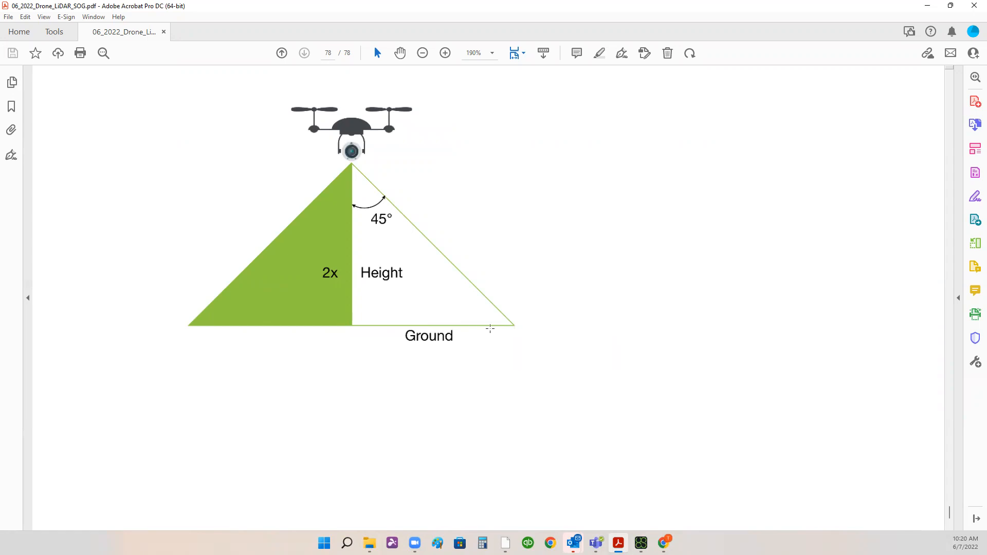
{"action": "mouse_move", "coordinate": [326, 141]}
{"action": "left_click", "coordinate": [930, 6]}
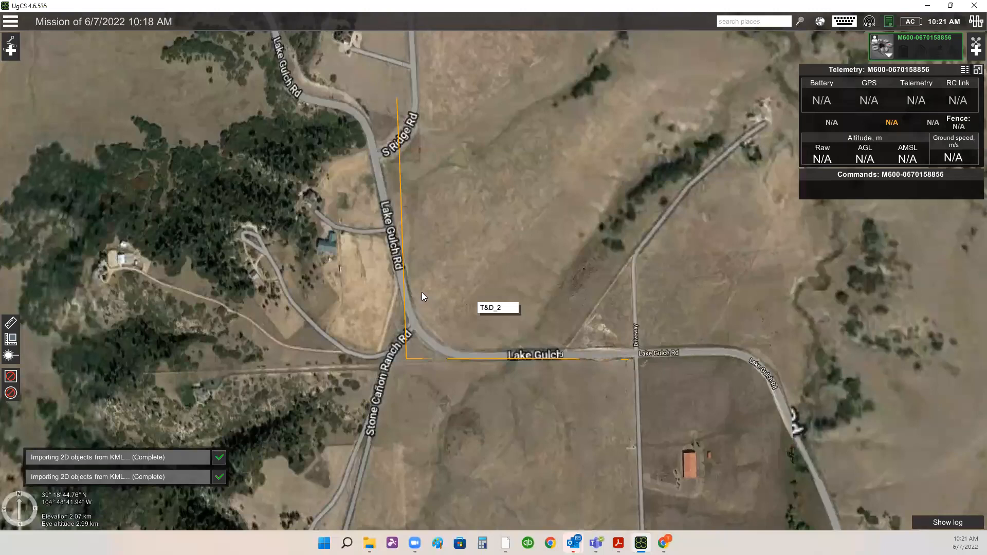
- Inspect the corridor line closely around the Lake Gulch Rd and Stone Canon Ranch Rd intersection
{"action": "scroll", "coordinate": [421, 291], "scroll_direction": "up", "scroll_amount": 1}
{"action": "scroll", "coordinate": [396, 297], "scroll_direction": "up", "scroll_amount": 1}
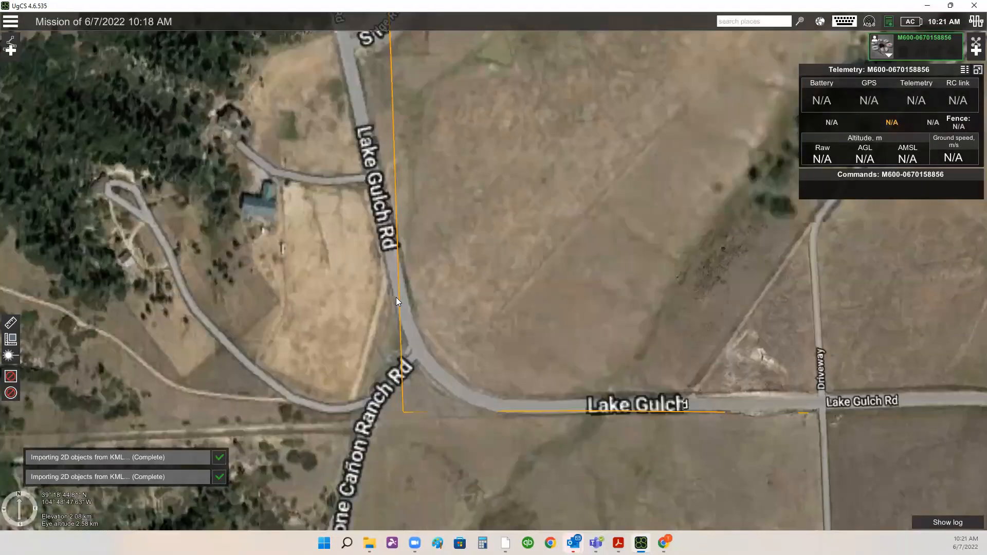
{"action": "left_click_drag", "start_coordinate": [484, 335], "coordinate": [503, 203]}
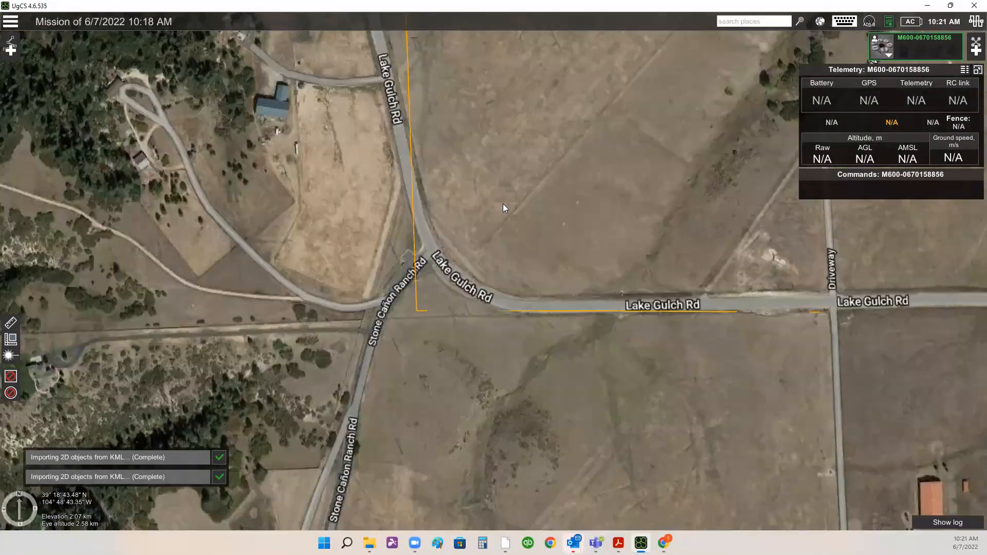
{"action": "scroll", "coordinate": [462, 252], "scroll_direction": "up", "scroll_amount": 1}
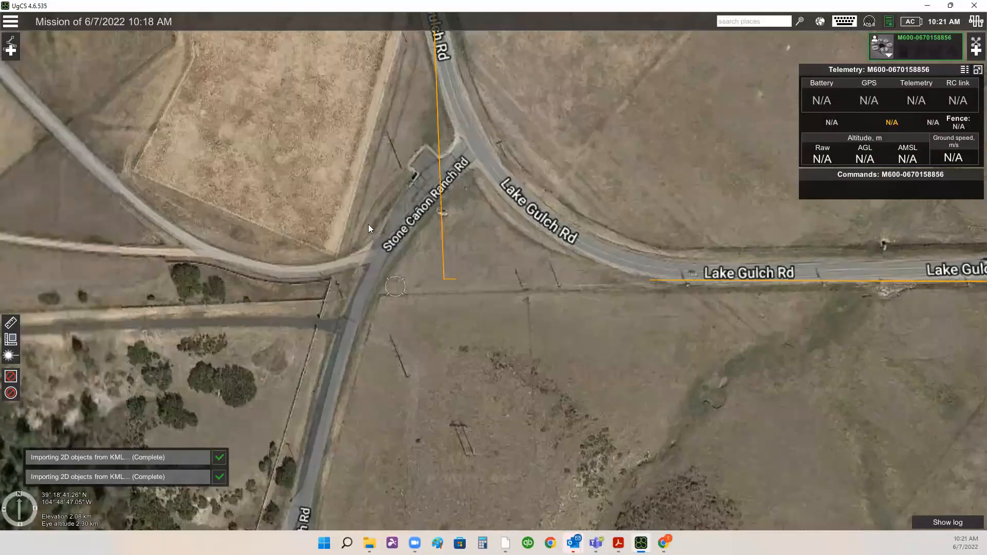
{"action": "scroll", "coordinate": [559, 293], "scroll_direction": "down", "scroll_amount": 1}
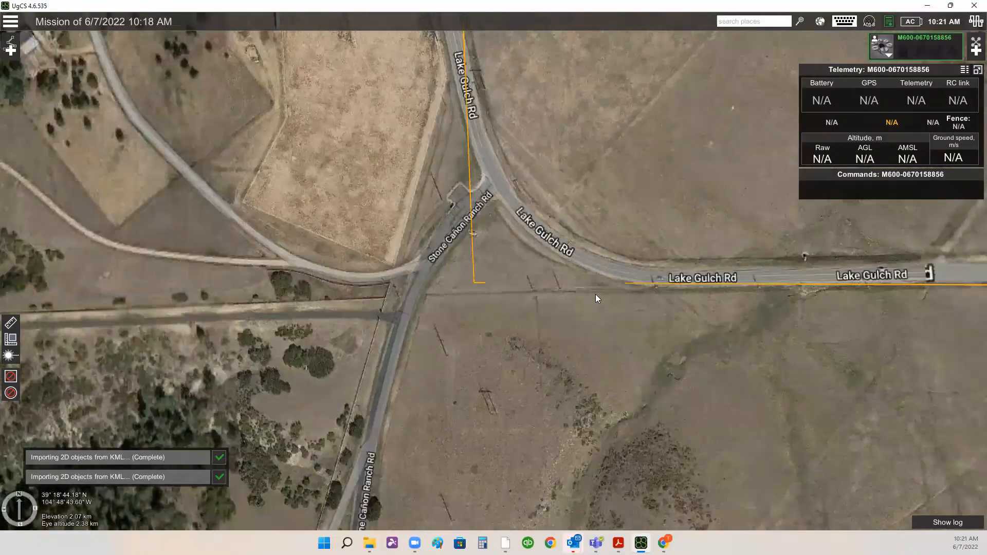
{"action": "left_click_drag", "start_coordinate": [471, 77], "coordinate": [463, 243]}
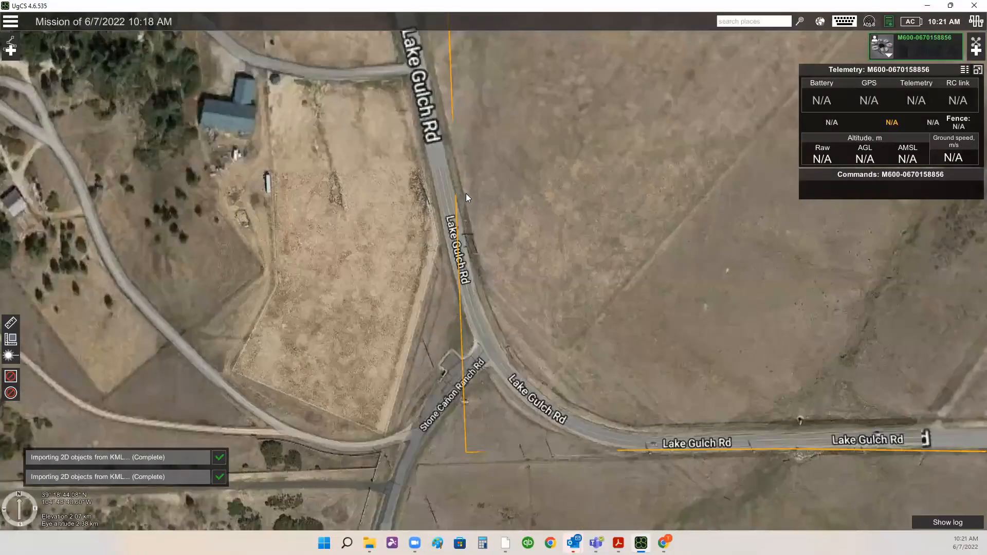
{"action": "scroll", "coordinate": [466, 193], "scroll_direction": "up", "scroll_amount": 1}
{"action": "left_click_drag", "start_coordinate": [498, 289], "coordinate": [529, 324]}
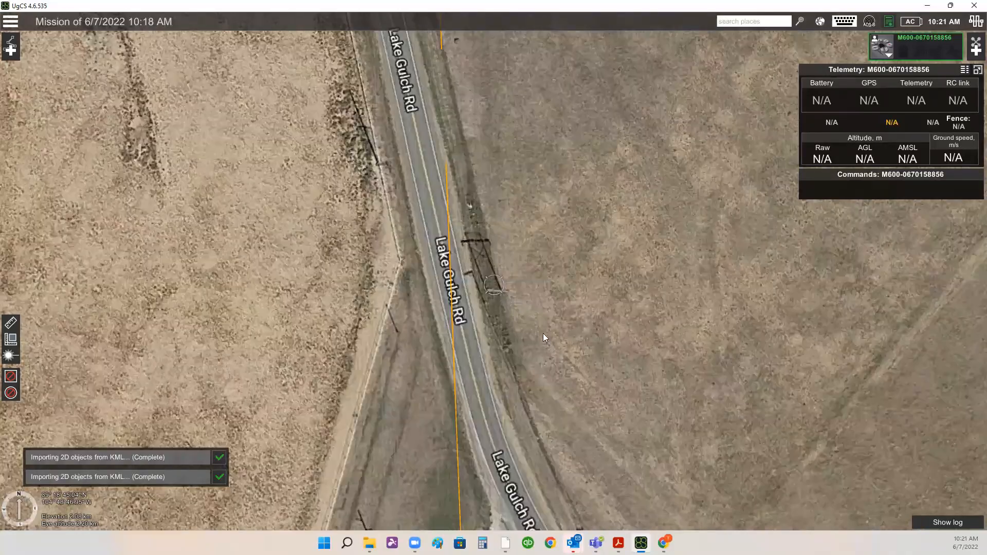
{"action": "scroll", "coordinate": [551, 230], "scroll_direction": "down", "scroll_amount": 1}
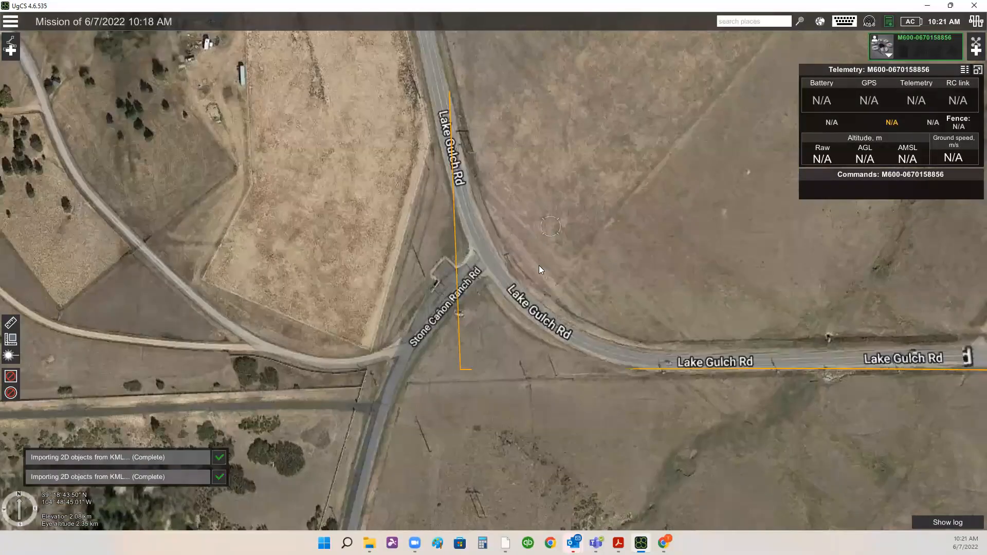
{"action": "scroll", "coordinate": [547, 227], "scroll_direction": "down", "scroll_amount": 1}
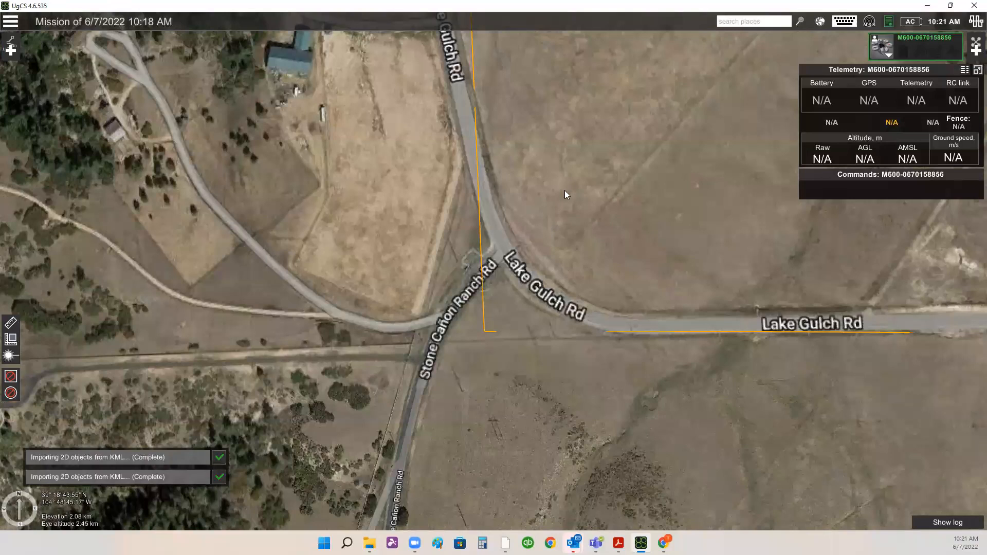
{"action": "scroll", "coordinate": [546, 284], "scroll_direction": "down", "scroll_amount": 2}
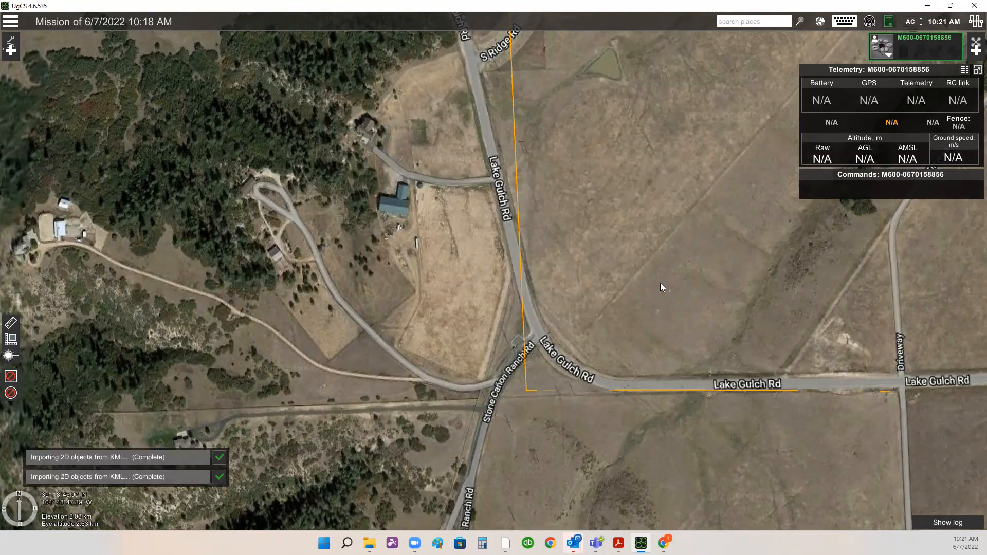
- Examine the corridor line's corner south of the Lake Gulch Rd and Stone Cañon Ranch Rd junction
{"action": "scroll", "coordinate": [571, 303], "scroll_direction": "down", "scroll_amount": 1}
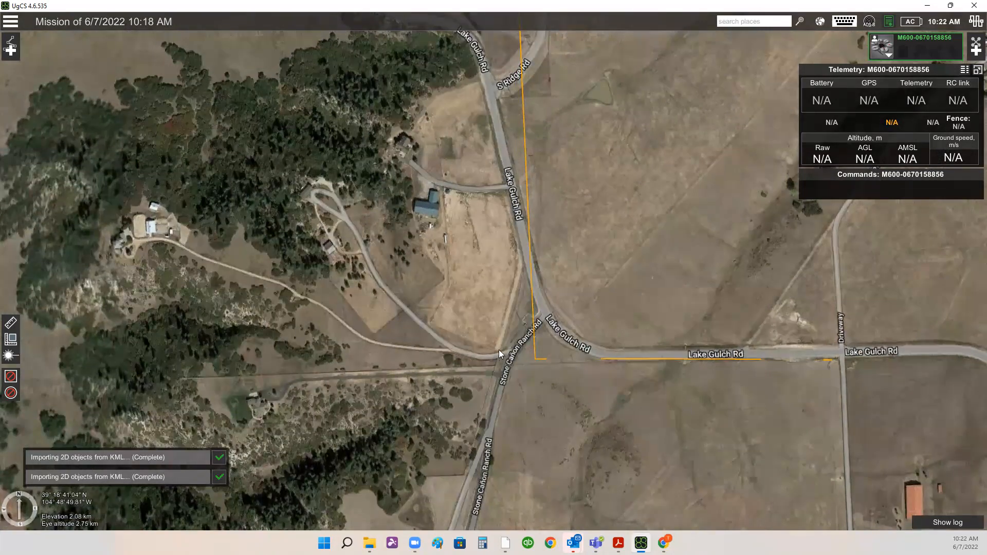
{"action": "scroll", "coordinate": [499, 355], "scroll_direction": "up", "scroll_amount": 1}
{"action": "scroll", "coordinate": [559, 357], "scroll_direction": "up", "scroll_amount": 1}
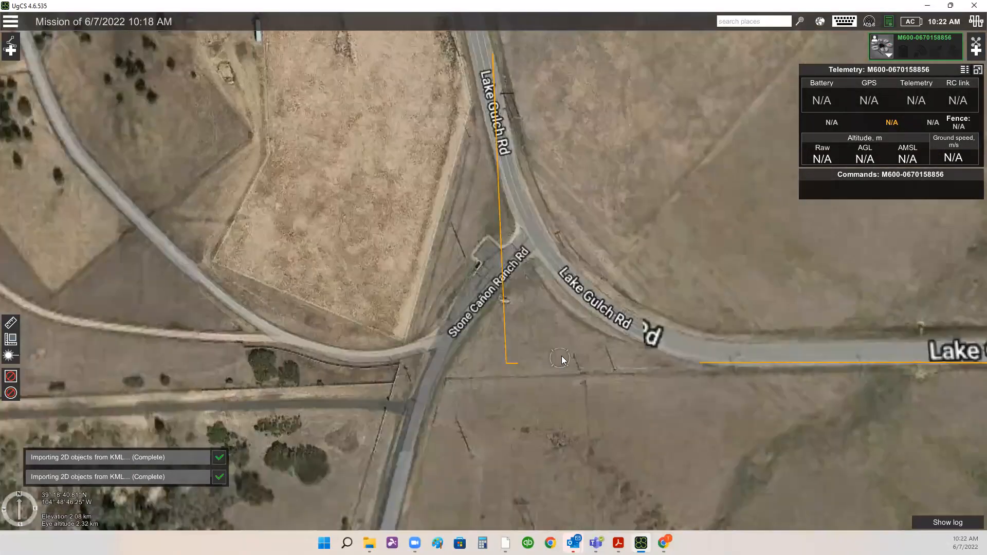
{"action": "scroll", "coordinate": [559, 357], "scroll_direction": "up", "scroll_amount": 1}
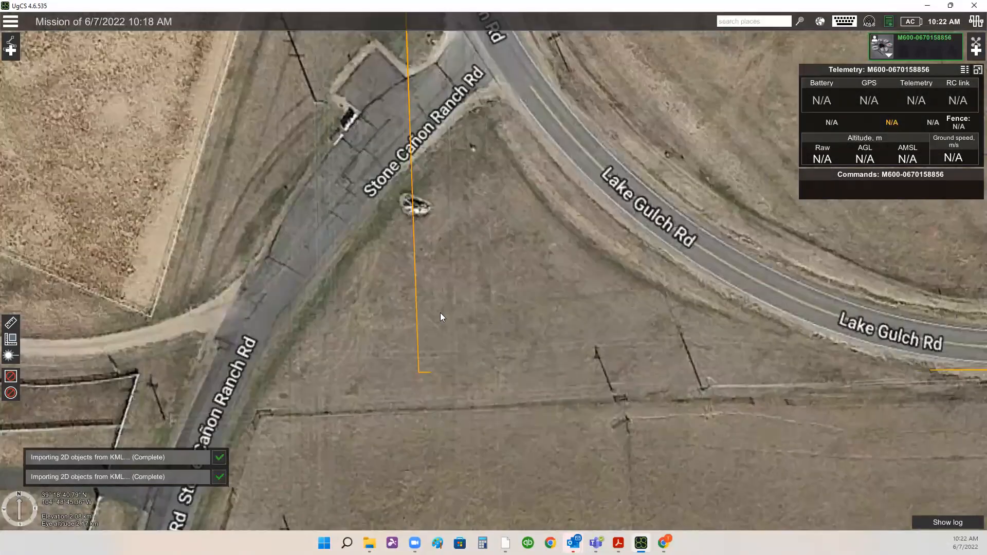
{"action": "left_click_drag", "start_coordinate": [748, 372], "coordinate": [576, 335]}
{"action": "scroll", "coordinate": [540, 334], "scroll_direction": "down", "scroll_amount": 1}
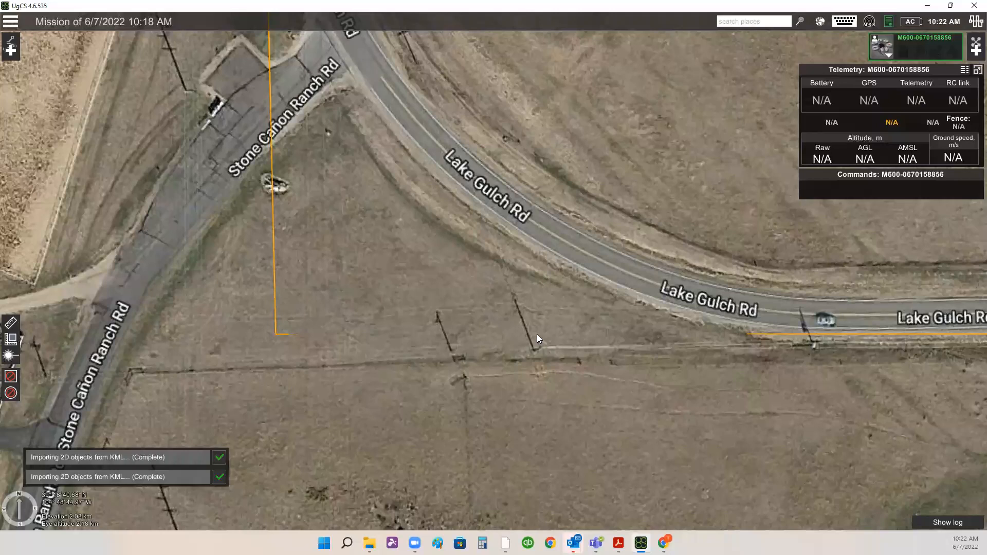
{"action": "scroll", "coordinate": [487, 341], "scroll_direction": "down", "scroll_amount": 1}
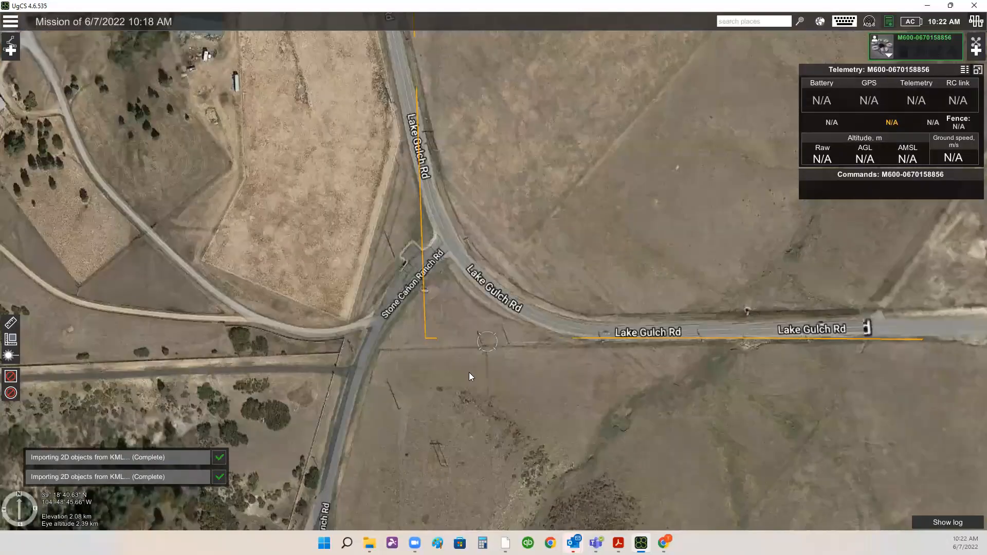
{"action": "left_click_drag", "start_coordinate": [525, 272], "coordinate": [520, 326]}
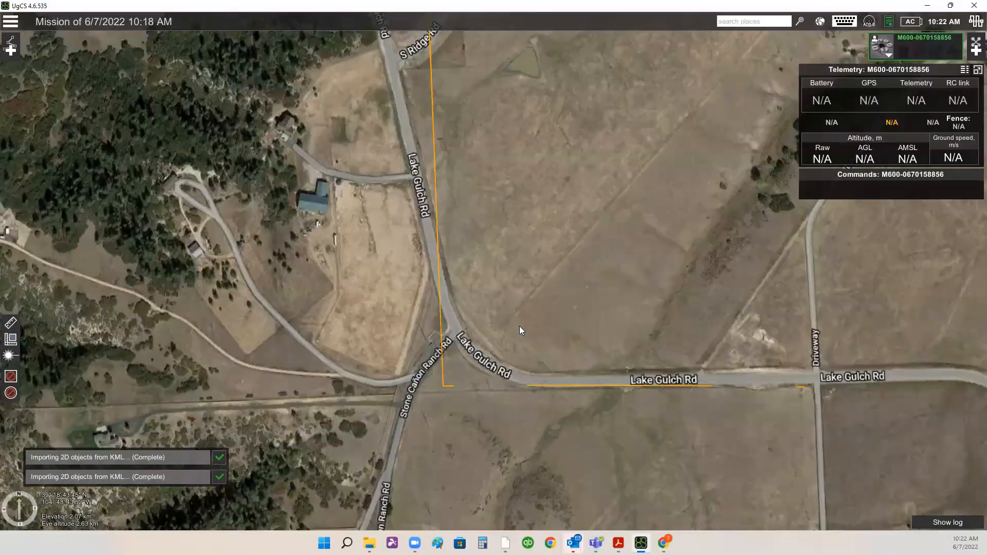
{"action": "scroll", "coordinate": [519, 330], "scroll_direction": "down", "scroll_amount": 1}
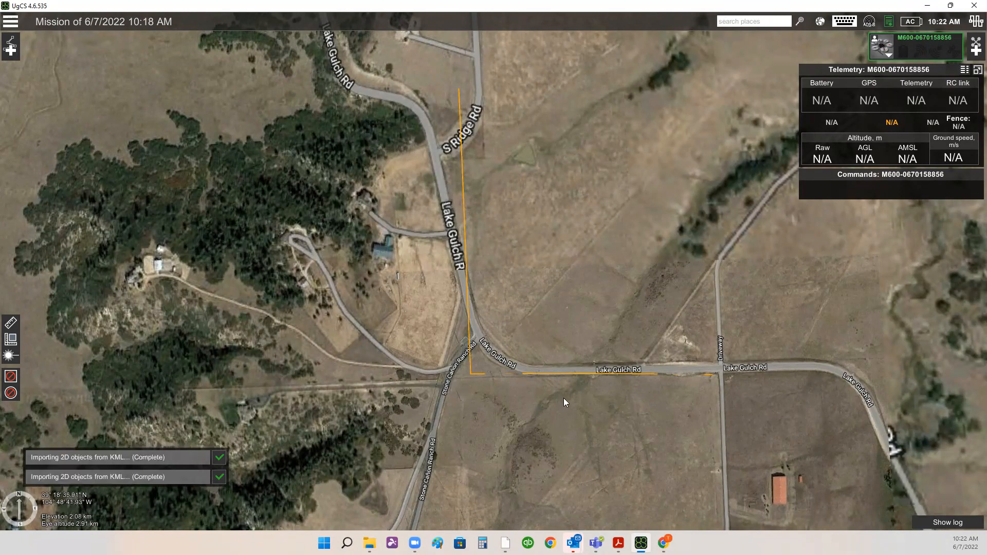
{"action": "left_click_drag", "start_coordinate": [556, 422], "coordinate": [552, 371]}
{"action": "scroll", "coordinate": [505, 351], "scroll_direction": "up", "scroll_amount": 1}
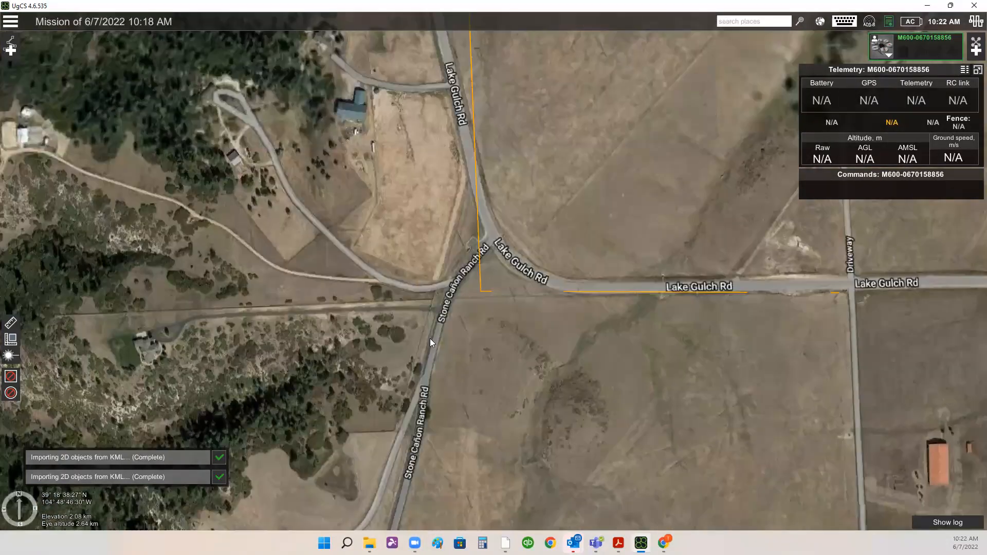
{"action": "scroll", "coordinate": [498, 303], "scroll_direction": "up", "scroll_amount": 1}
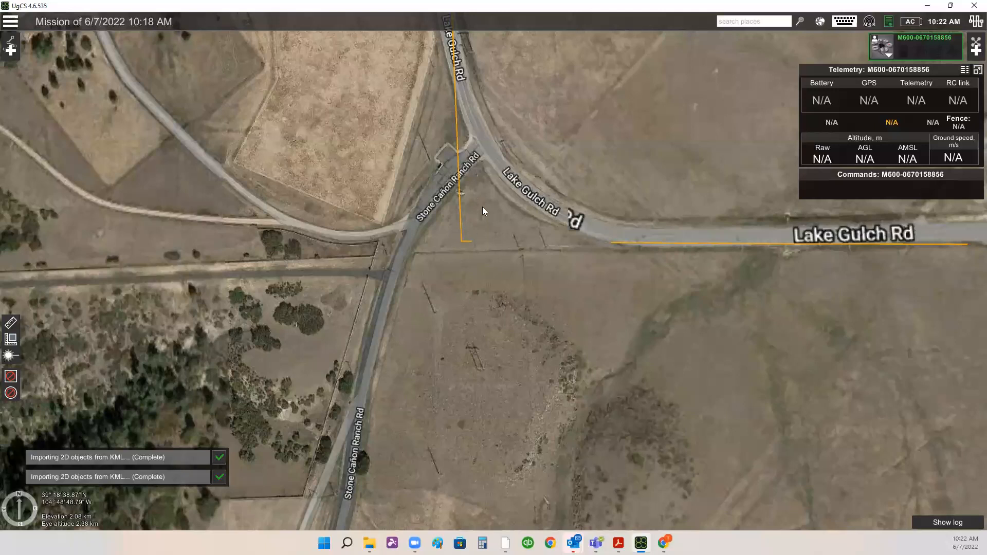
{"action": "left_click_drag", "start_coordinate": [464, 225], "coordinate": [488, 291]}
{"action": "scroll", "coordinate": [486, 304], "scroll_direction": "up", "scroll_amount": 3}
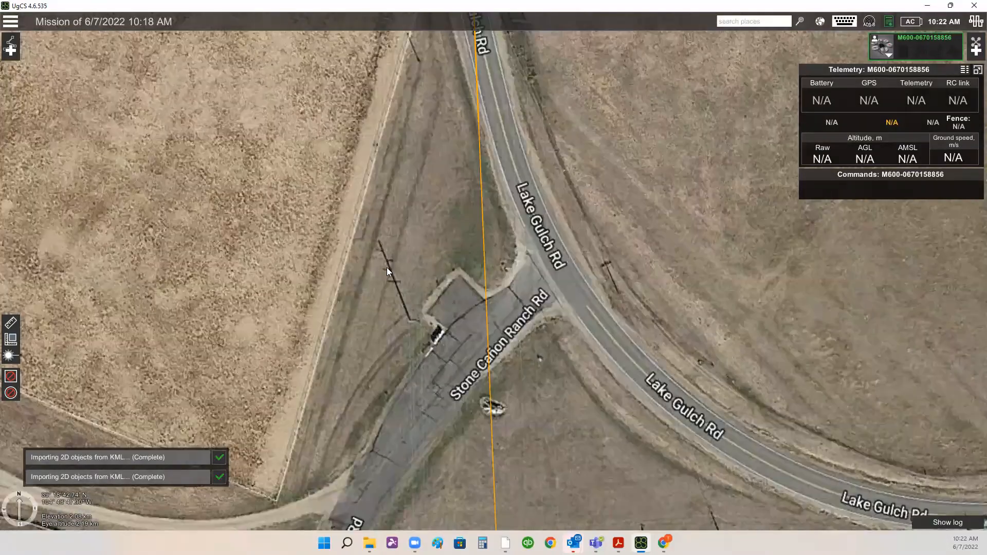
{"action": "right_click_drag", "start_coordinate": [616, 350], "coordinate": [688, 378]}
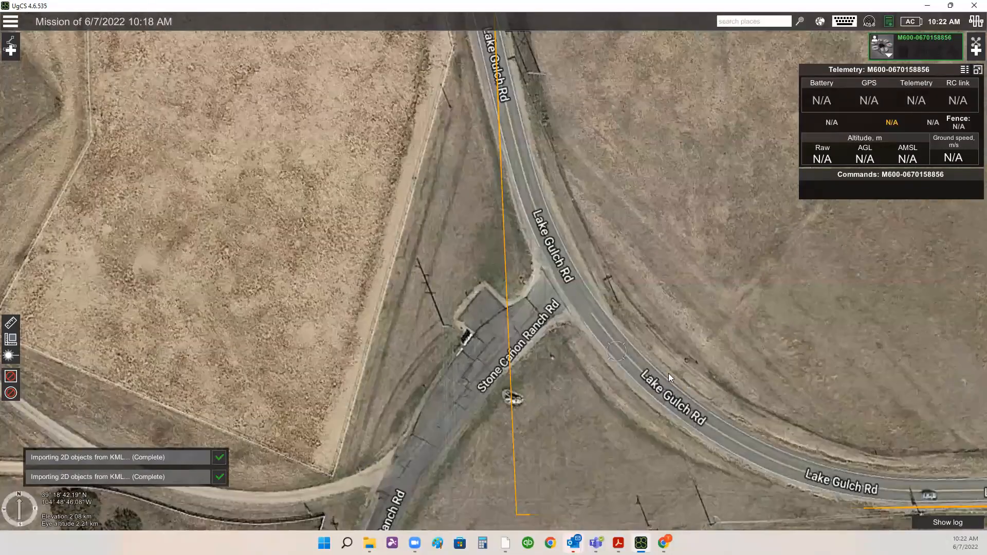
{"action": "left_click_drag", "start_coordinate": [689, 379], "coordinate": [603, 153]}
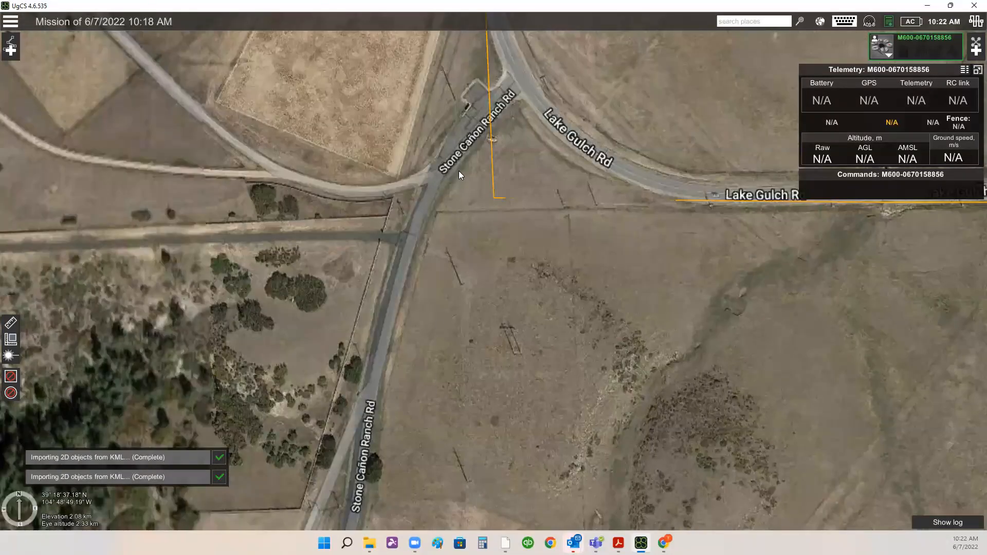
{"action": "right_click_drag", "start_coordinate": [512, 235], "coordinate": [536, 145]}
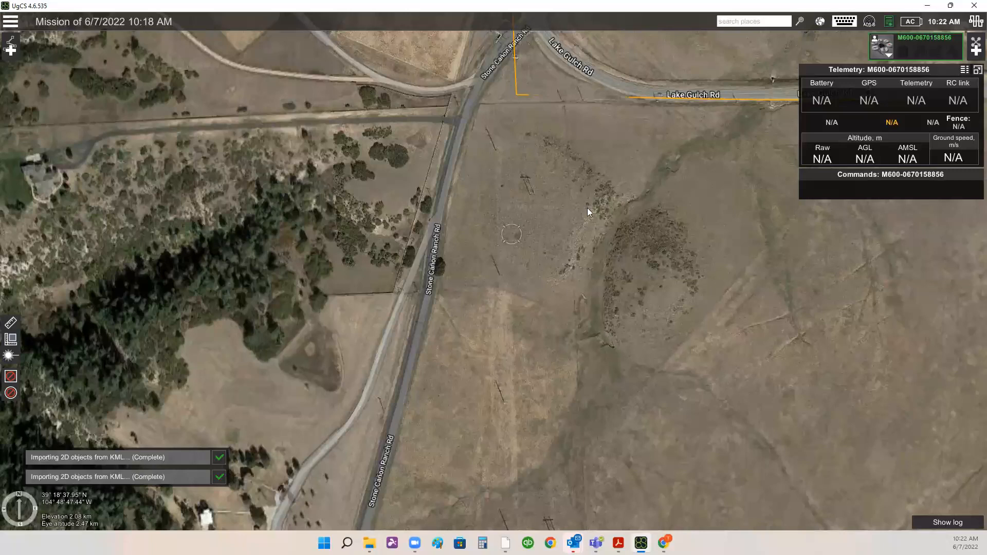
{"action": "left_click_drag", "start_coordinate": [588, 183], "coordinate": [587, 232]}
- Review the corridor line from S Ridge Rd down to the junction and the surroundings along Stone Cañon Ranch Rd
{"action": "left_click_drag", "start_coordinate": [550, 187], "coordinate": [565, 336]}
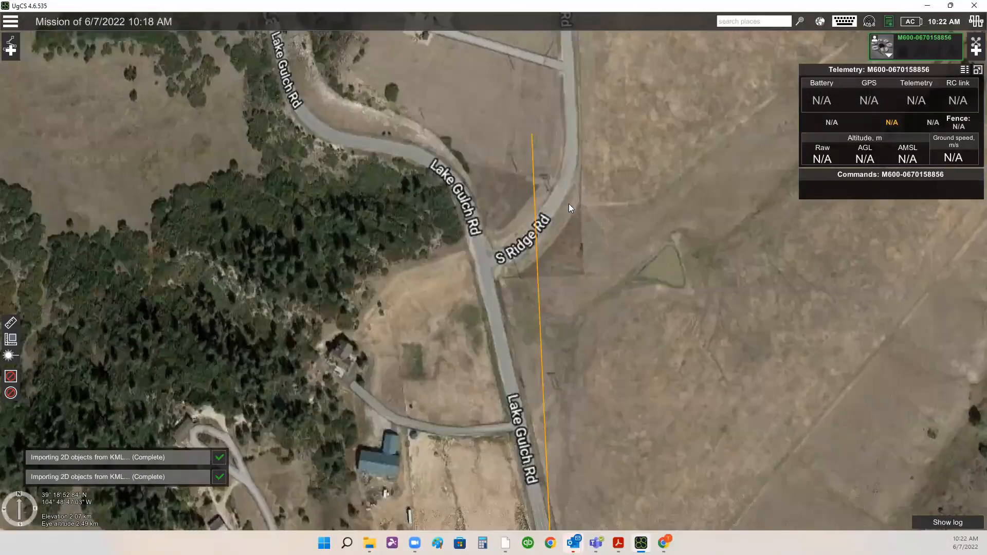
{"action": "left_click_drag", "start_coordinate": [599, 300], "coordinate": [580, 156]}
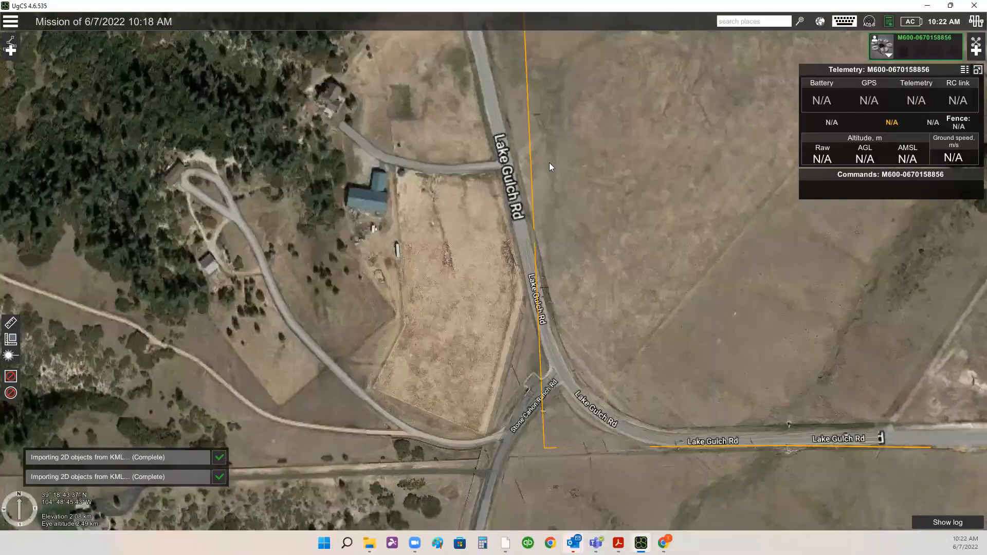
{"action": "left_click_drag", "start_coordinate": [558, 379], "coordinate": [562, 147]}
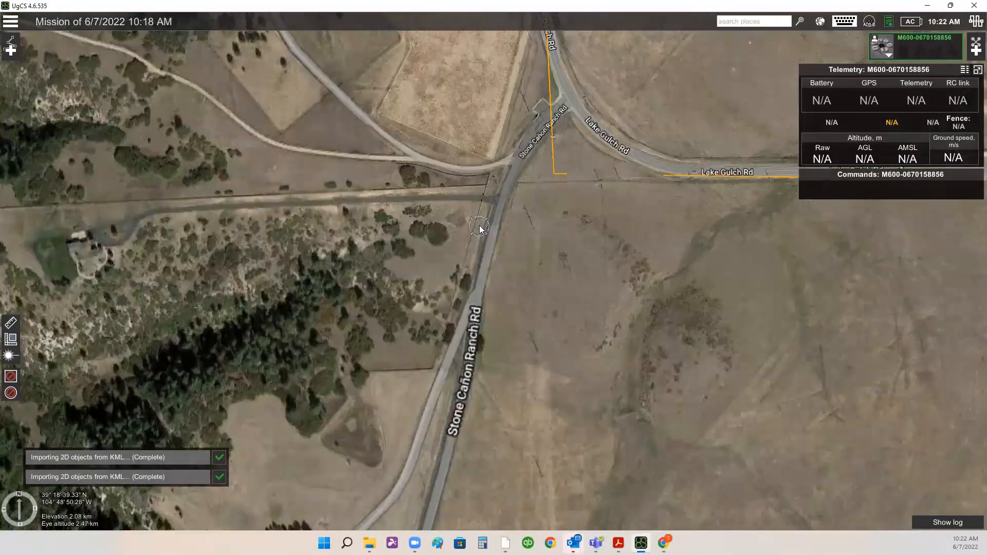
{"action": "scroll", "coordinate": [504, 223], "scroll_direction": "up", "scroll_amount": 2}
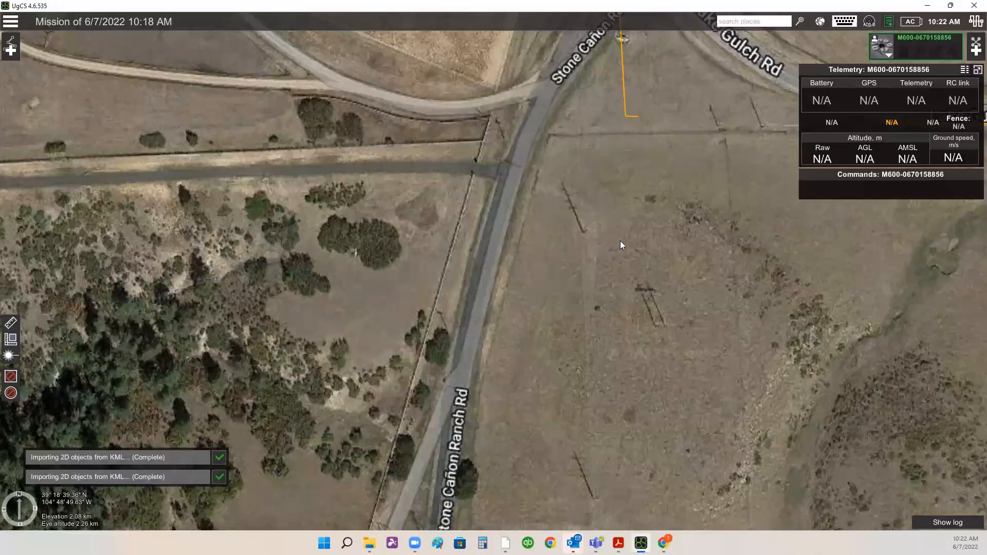
{"action": "scroll", "coordinate": [569, 280], "scroll_direction": "down", "scroll_amount": 1}
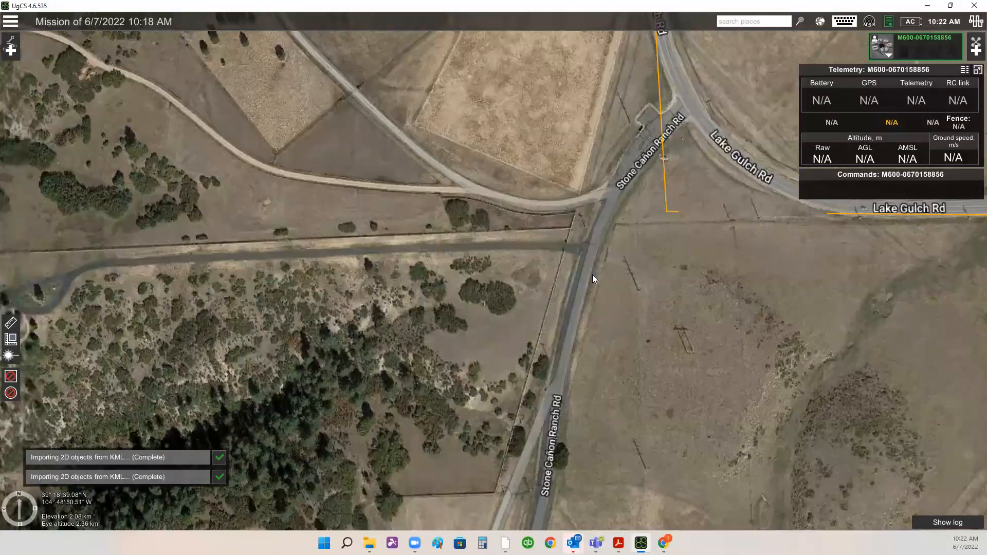
{"action": "scroll", "coordinate": [593, 275], "scroll_direction": "up", "scroll_amount": 2}
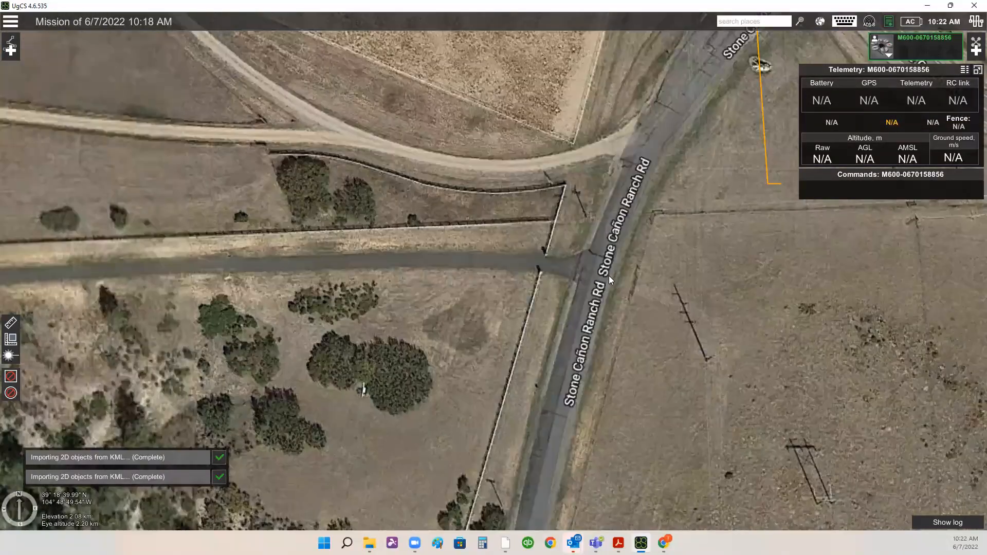
{"action": "scroll", "coordinate": [609, 279], "scroll_direction": "down", "scroll_amount": 2}
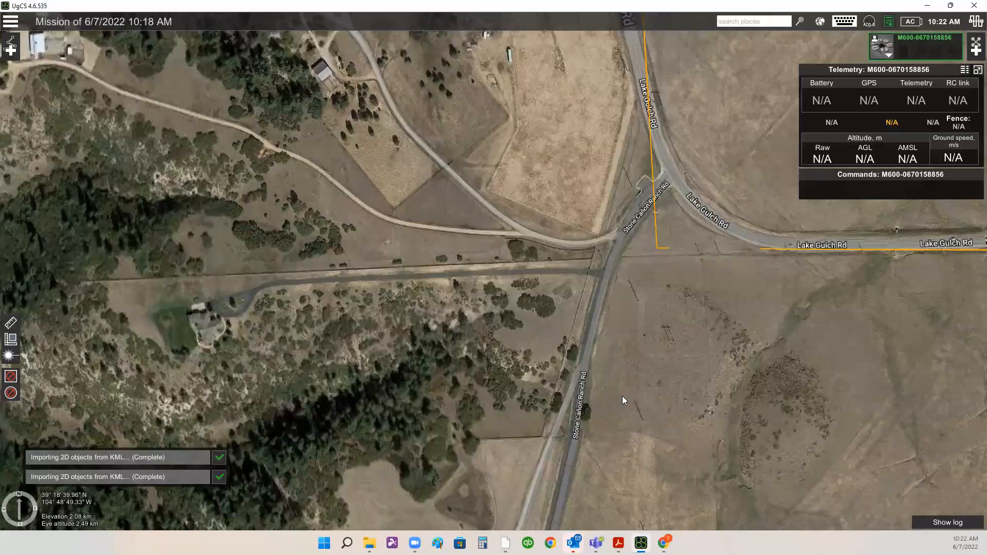
{"action": "scroll", "coordinate": [623, 396], "scroll_direction": "down", "scroll_amount": 2}
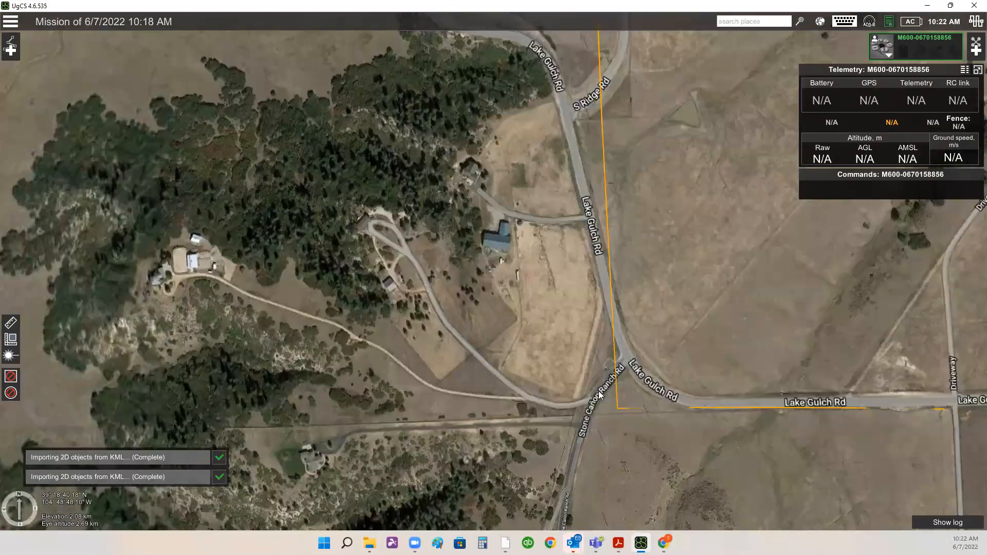
{"action": "left_click_drag", "start_coordinate": [608, 400], "coordinate": [568, 457]}
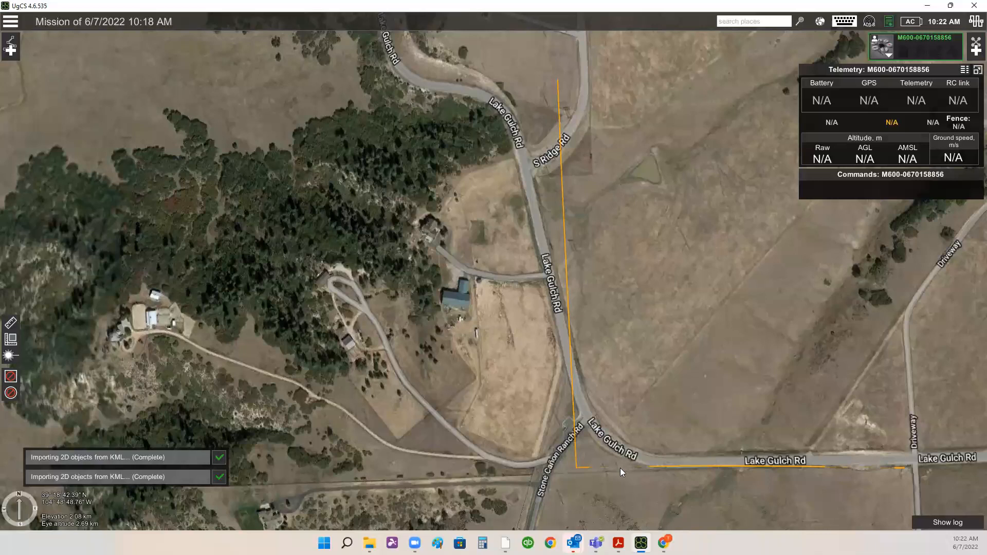
{"action": "scroll", "coordinate": [629, 445], "scroll_direction": "down", "scroll_amount": 1}
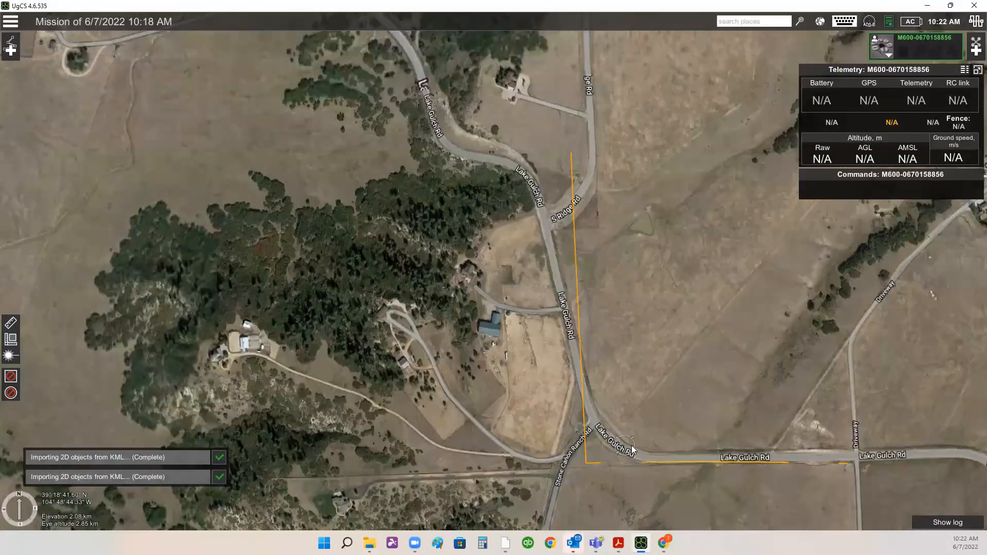
{"action": "left_click_drag", "start_coordinate": [595, 433], "coordinate": [589, 375]}
{"action": "scroll", "coordinate": [549, 374], "scroll_direction": "up", "scroll_amount": 1}
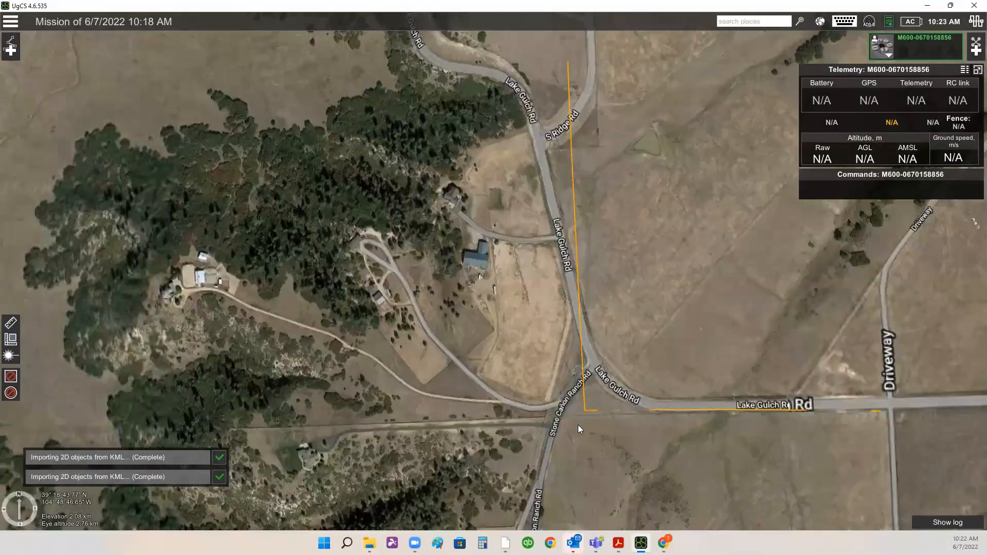
{"action": "left_click_drag", "start_coordinate": [529, 399], "coordinate": [521, 255]}
{"action": "scroll", "coordinate": [521, 255], "scroll_direction": "up", "scroll_amount": 2}
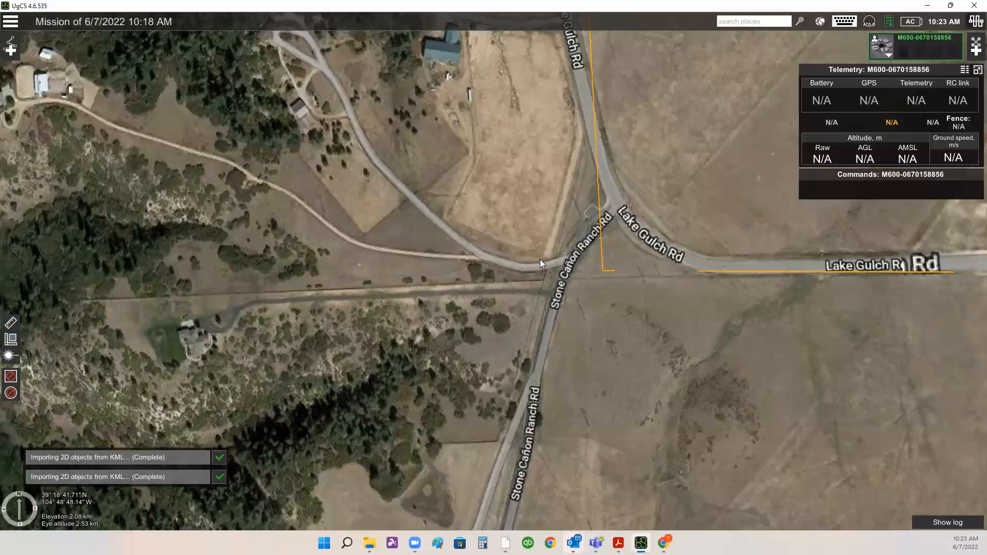
{"action": "scroll", "coordinate": [540, 264], "scroll_direction": "up", "scroll_amount": 1}
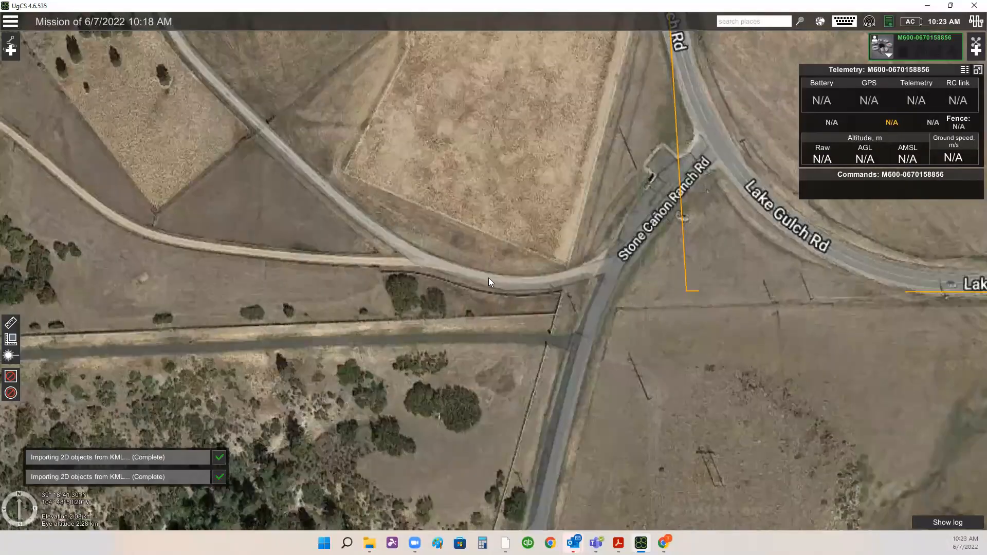
{"action": "scroll", "coordinate": [606, 268], "scroll_direction": "down", "scroll_amount": 2}
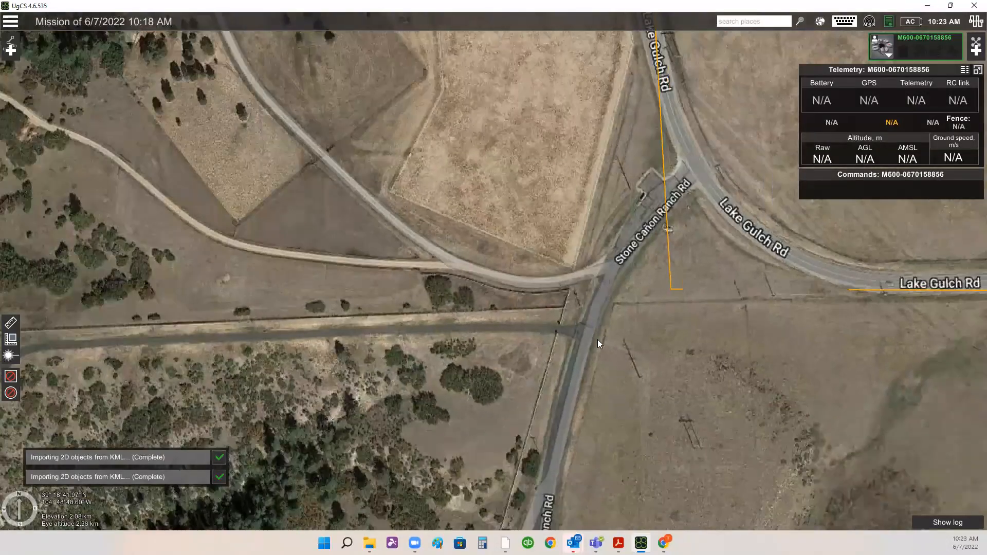
{"action": "left_click_drag", "start_coordinate": [597, 340], "coordinate": [565, 361]}
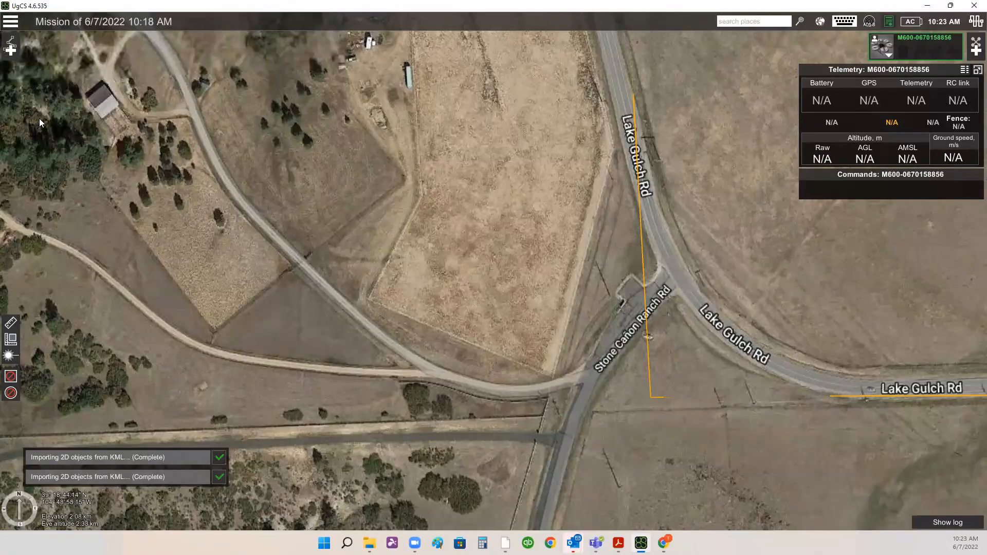
- Start a new route named CR1 and choose the DJI Matrice 600 vehicle profile
{"action": "left_click", "coordinate": [11, 45]}
{"action": "type", "text": "CR1"}
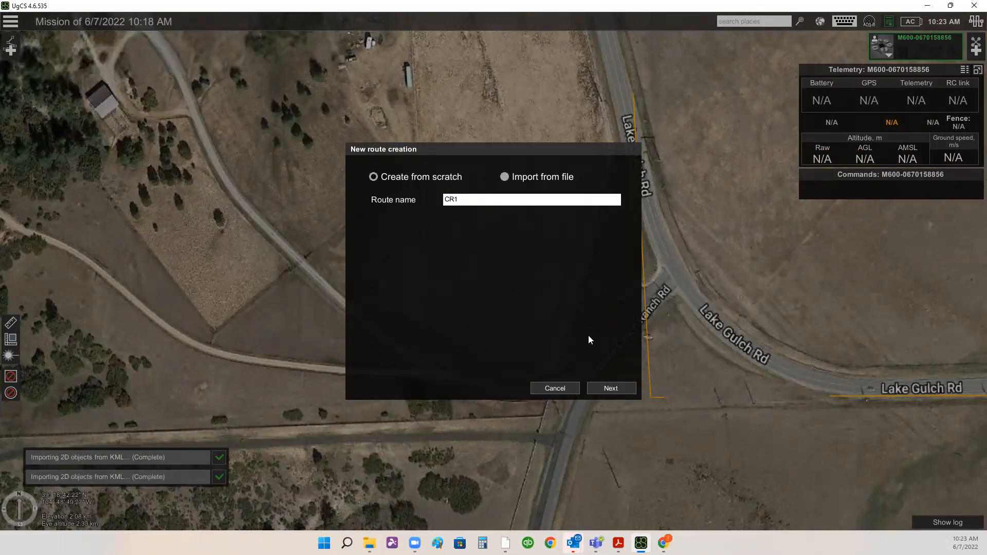
{"action": "left_click", "coordinate": [619, 386]}
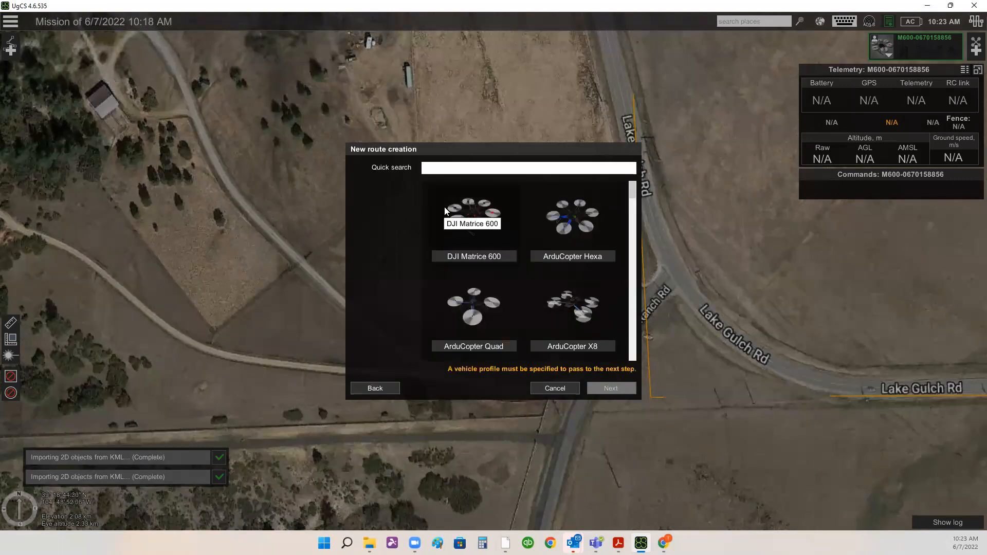
{"action": "left_click", "coordinate": [475, 253]}
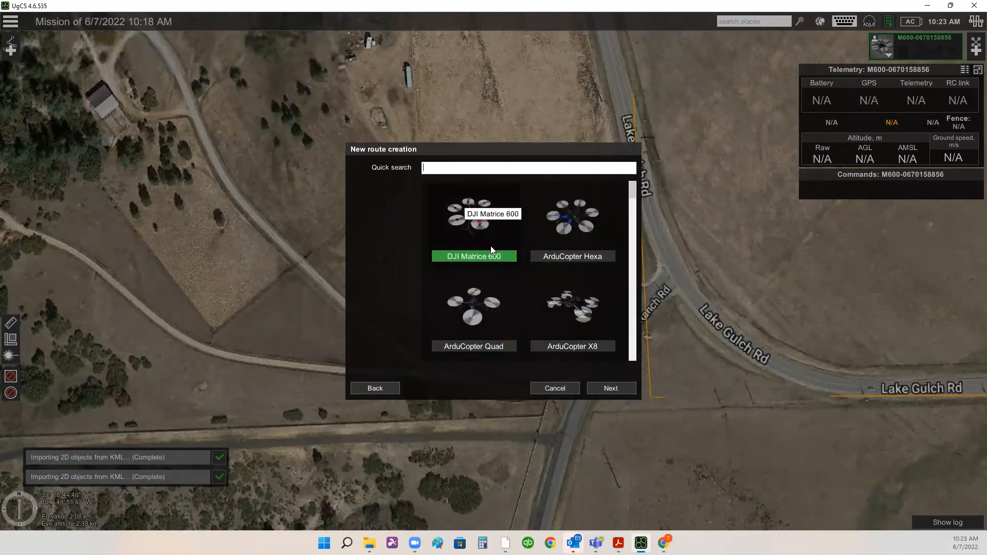
{"action": "left_click", "coordinate": [624, 390]}
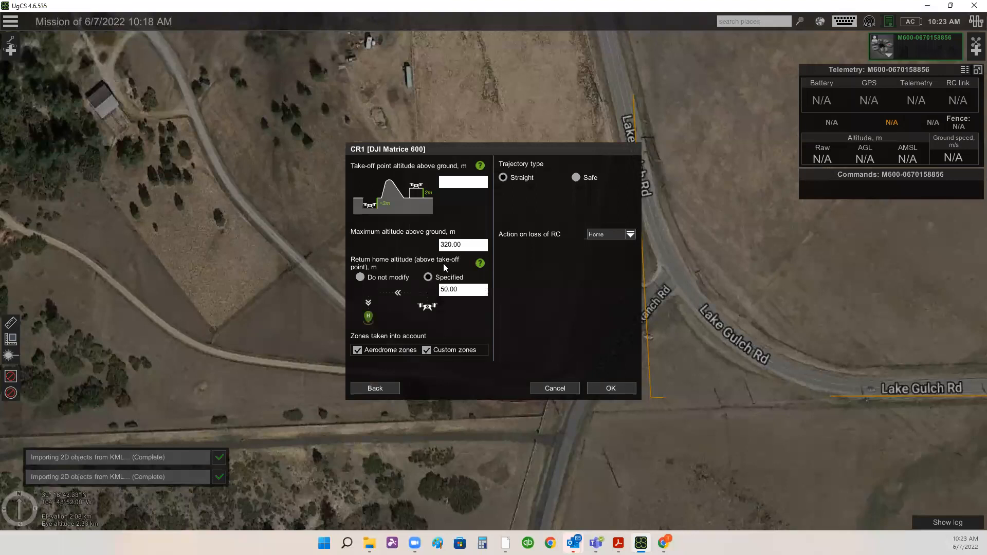
- Set the route's return home altitude to 60 m
{"action": "left_click", "coordinate": [445, 290]}
{"action": "key", "text": "BackSpace"}
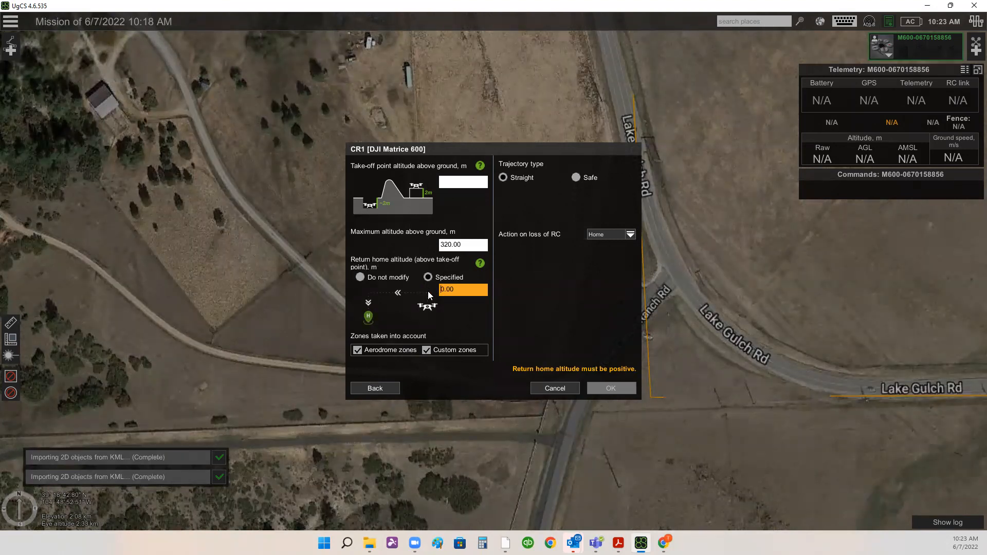
{"action": "type", "text": "6"}
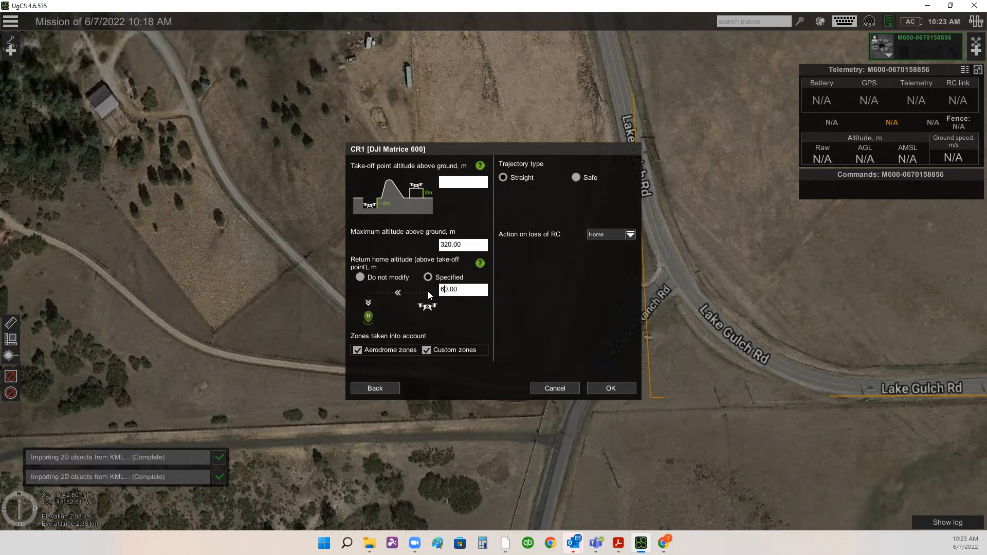
{"action": "key", "text": "BackSpace"}
{"action": "type", "text": "8"}
{"action": "key", "text": "BackSpace"}
{"action": "type", "text": "6"}
- Set the maximum altitude above ground to 300 m and confirm the route settings
{"action": "key", "text": "BackSpace"}
{"action": "key", "text": "Delete"}
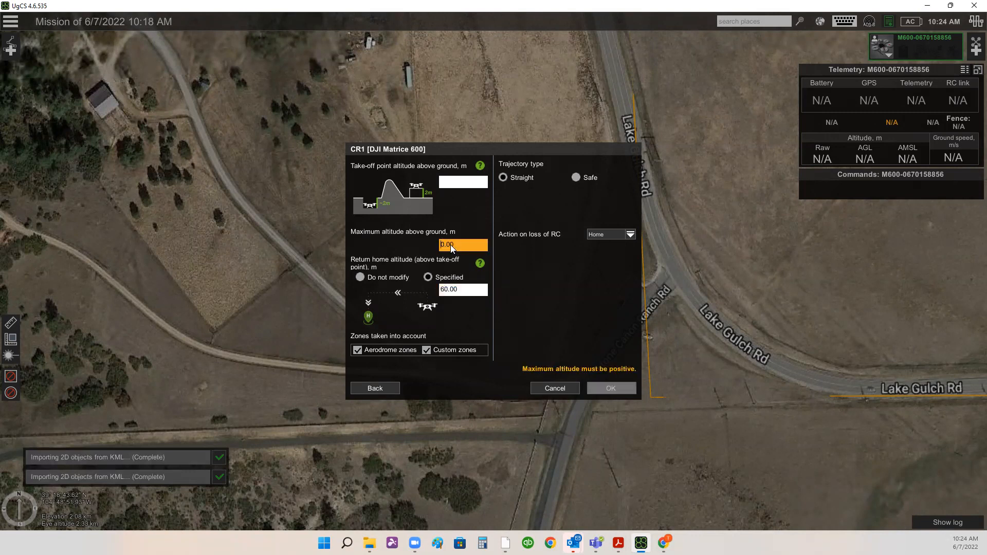
{"action": "type", "text": "26"}
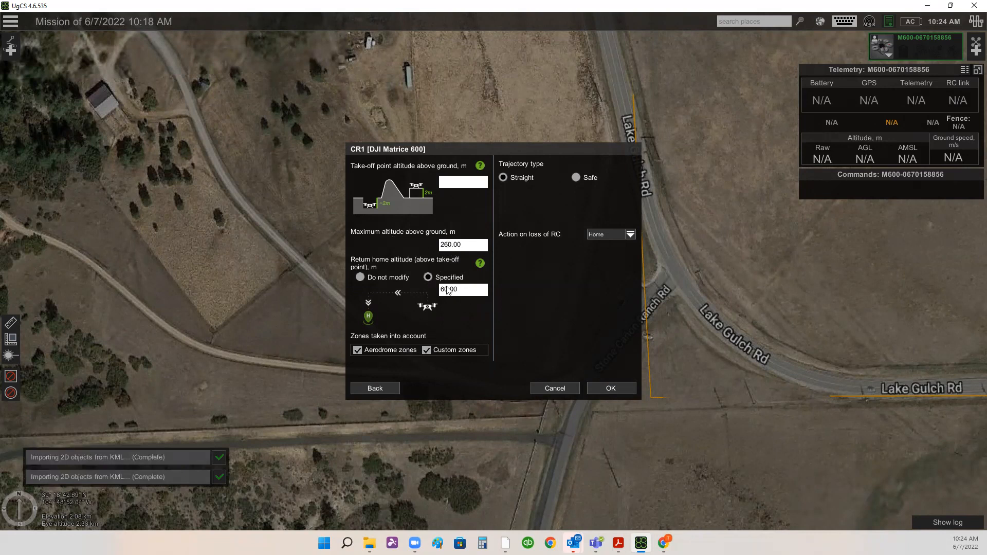
{"action": "left_click", "coordinate": [447, 245]}
{"action": "key", "text": "BackSpace"}
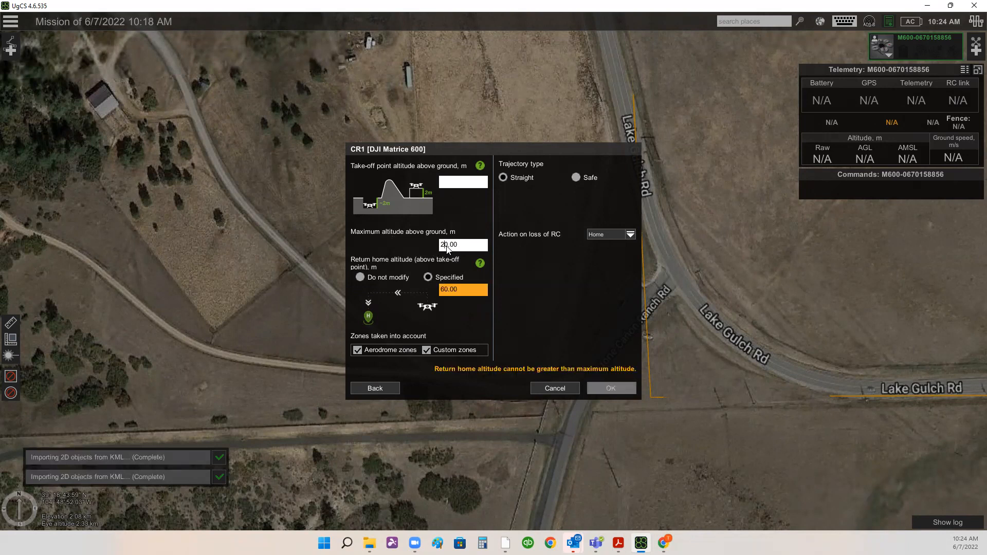
{"action": "type", "text": "8"}
{"action": "key", "text": "BackSpace"}
{"action": "key", "text": "BackSpace"}
{"action": "type", "text": "300"}
{"action": "key", "text": "BackSpace"}
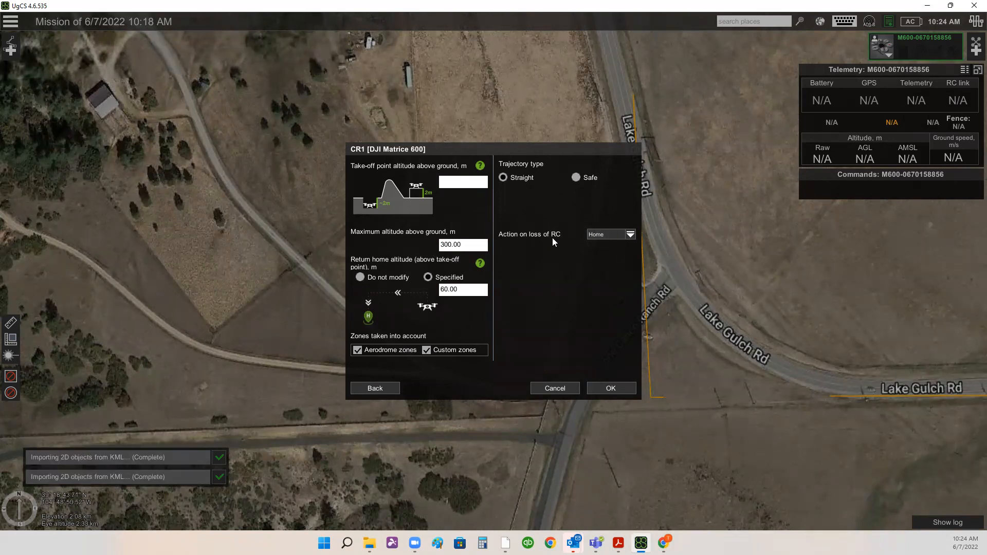
{"action": "left_click", "coordinate": [611, 388]}
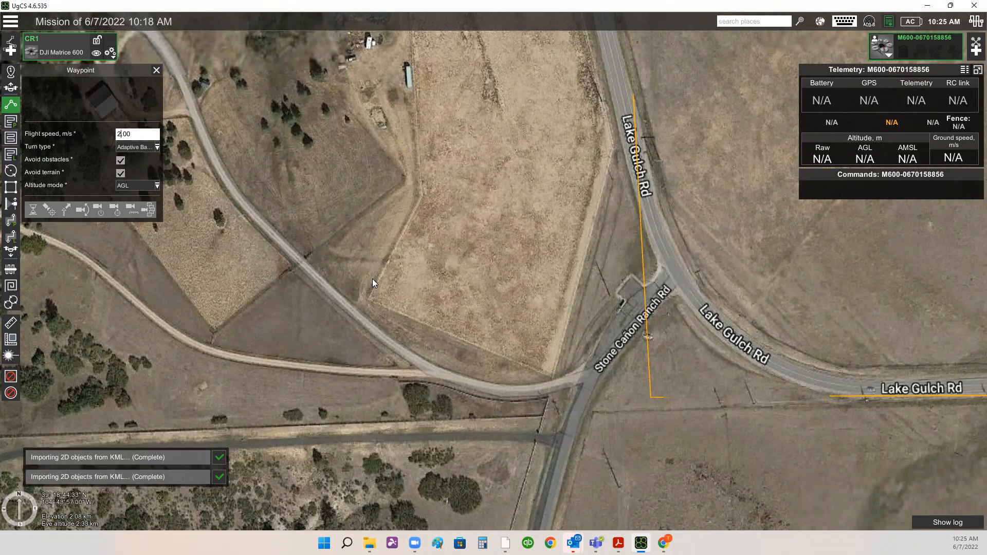
- Set the default waypoint flight speed to 5 m/s
{"action": "left_click_drag", "start_coordinate": [679, 265], "coordinate": [649, 250]}
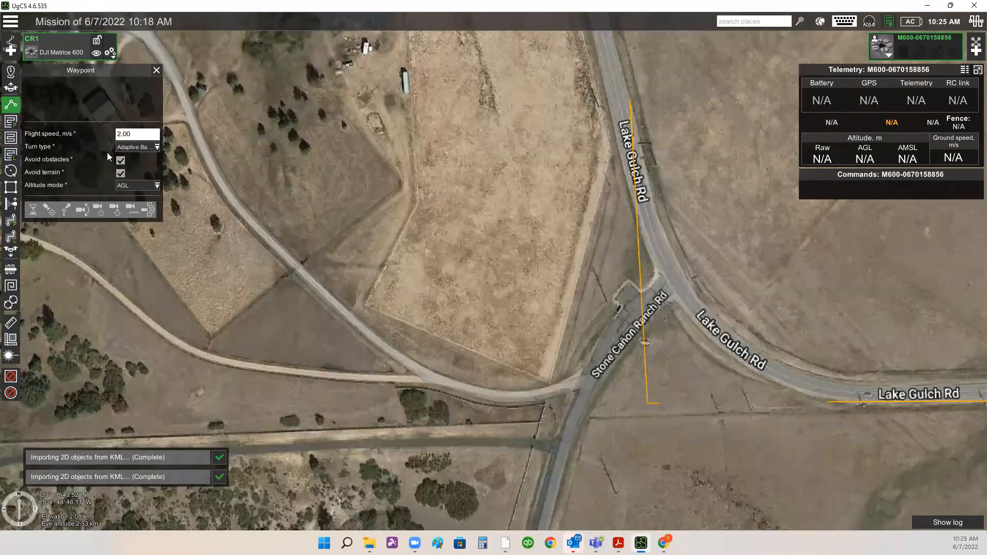
{"action": "key", "text": "BackSpace"}
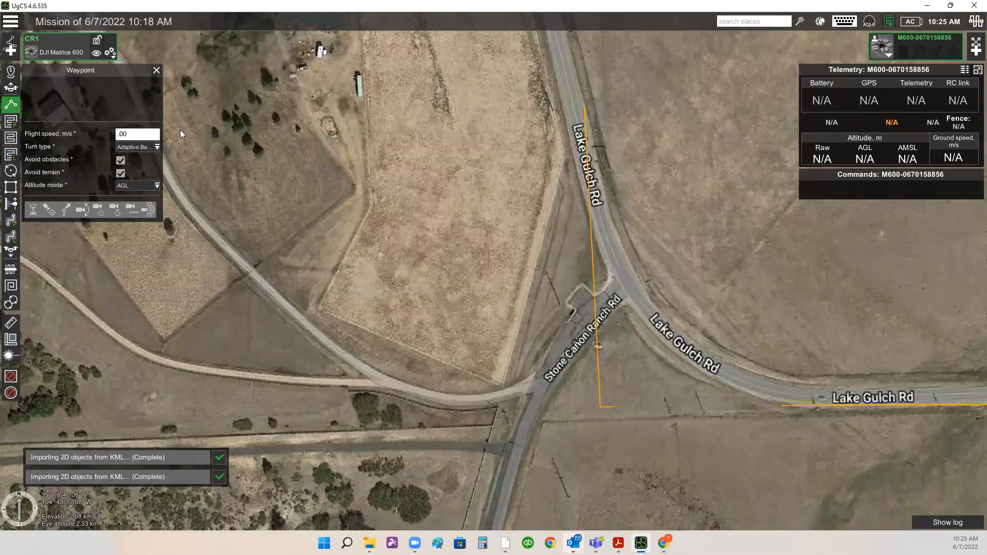
{"action": "type", "text": "5"}
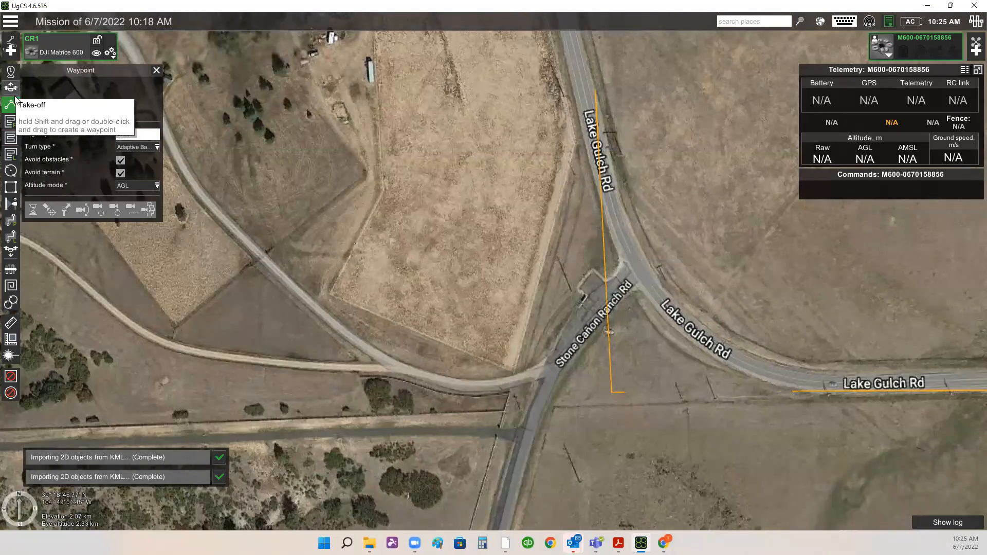
- Choose the Adaptive Bank turn type and place the first waypoint on the dirt road just west of Stone Cañon Ranch Rd
{"action": "left_click", "coordinate": [141, 149]}
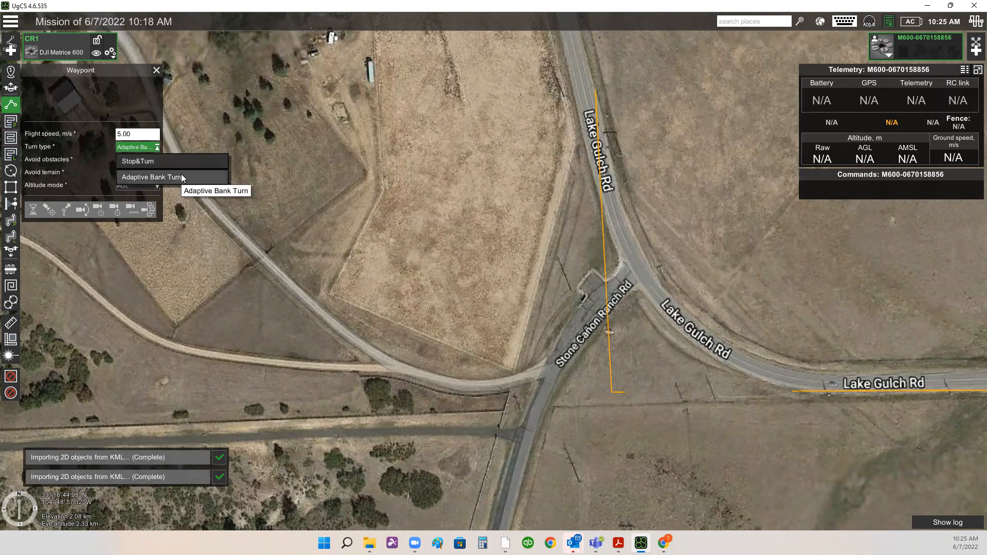
{"action": "left_click", "coordinate": [181, 177]}
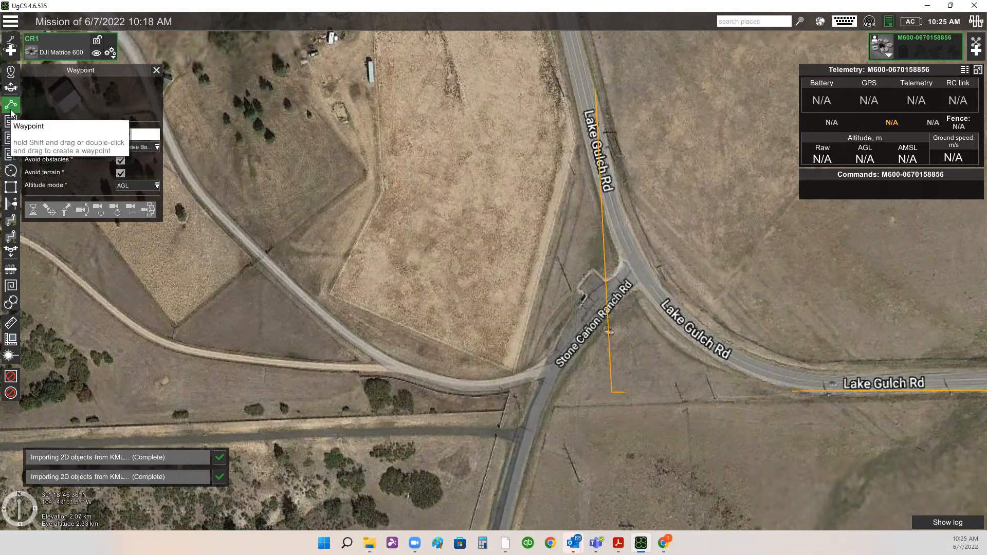
{"action": "left_click", "coordinate": [498, 374]}
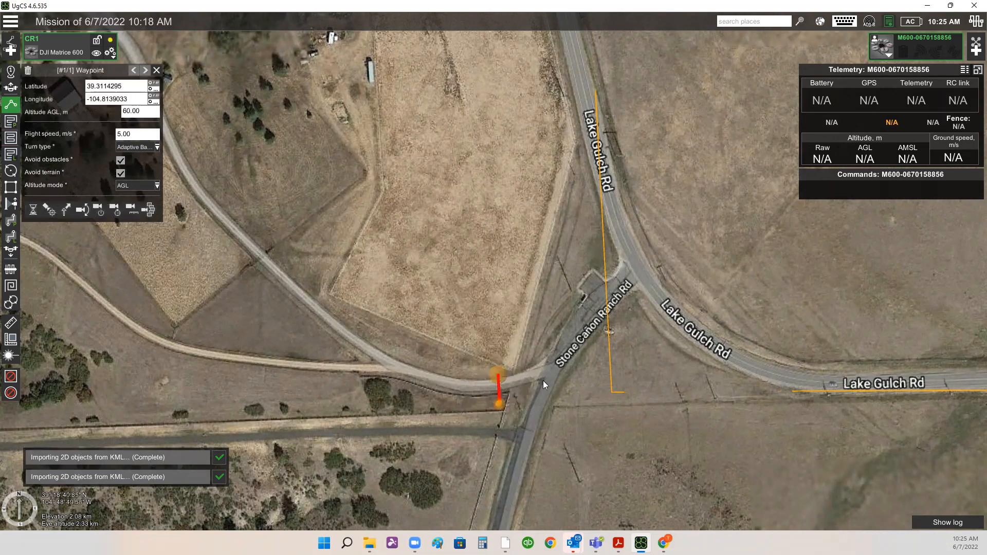
{"action": "left_click_drag", "start_coordinate": [548, 372], "coordinate": [548, 244]}
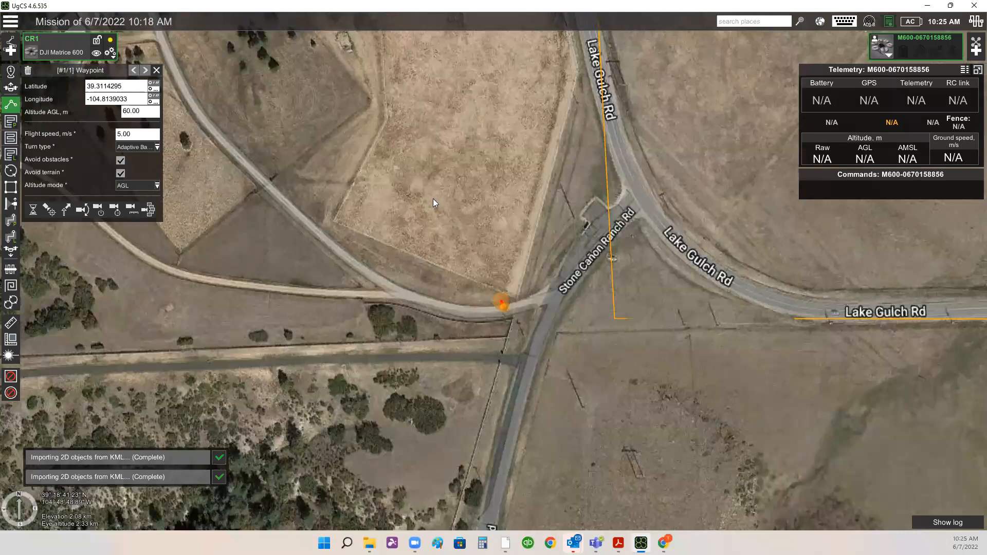
{"action": "right_click_drag", "start_coordinate": [433, 198], "coordinate": [422, 191]}
{"action": "left_click", "coordinate": [420, 186]}
{"action": "left_click", "coordinate": [455, 172]}
{"action": "left_click", "coordinate": [399, 256]}
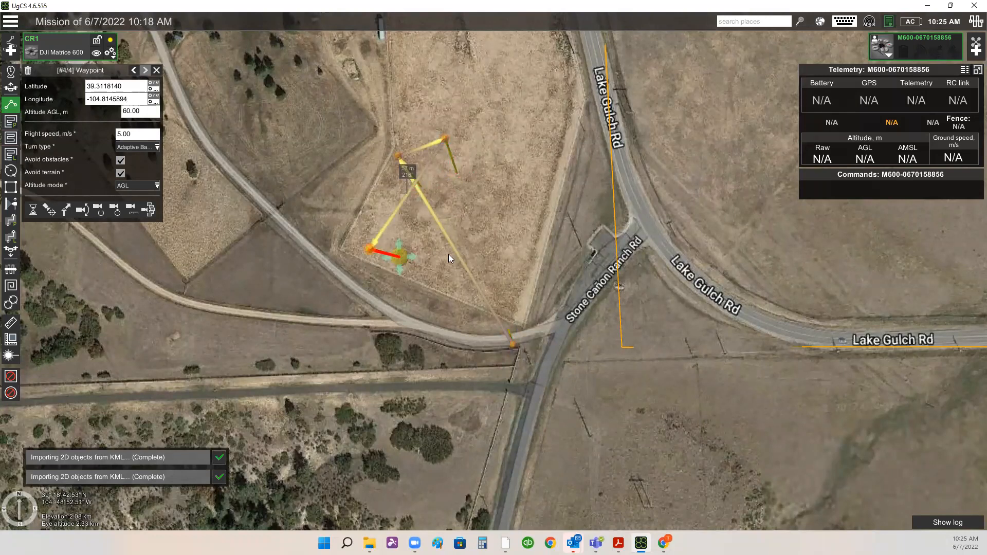
{"action": "left_click", "coordinate": [478, 239]}
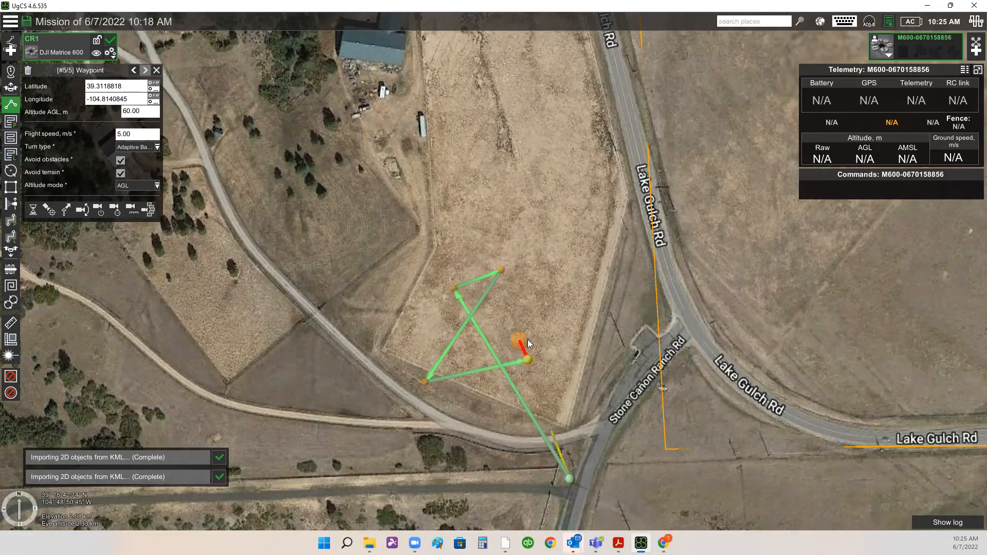
{"action": "key", "text": "Delete"}
{"action": "key", "text": "Delete"}
{"action": "key", "text": "Delete"}
{"action": "key", "text": "Delete"}
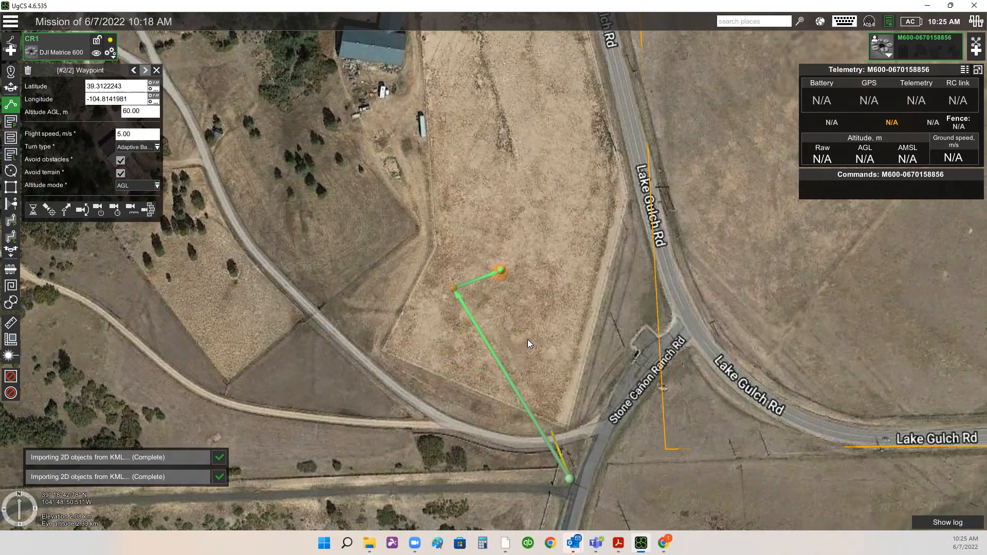
{"action": "left_click_drag", "start_coordinate": [510, 247], "coordinate": [452, 128]}
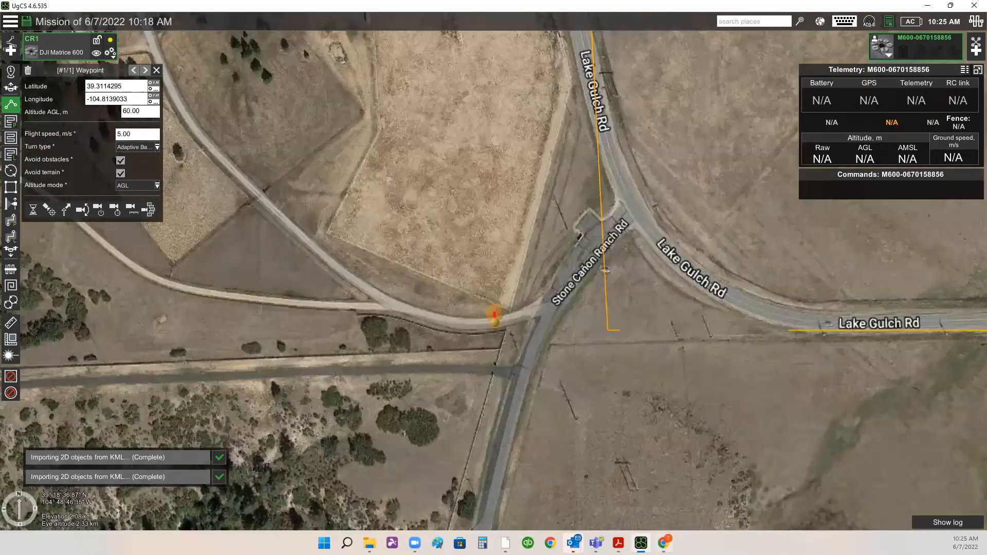
- Switch to the browser, watch the CompassData RIEGL MiniVux video full screen, and return to UgCS
{"action": "key", "text": "alt+Tab"}
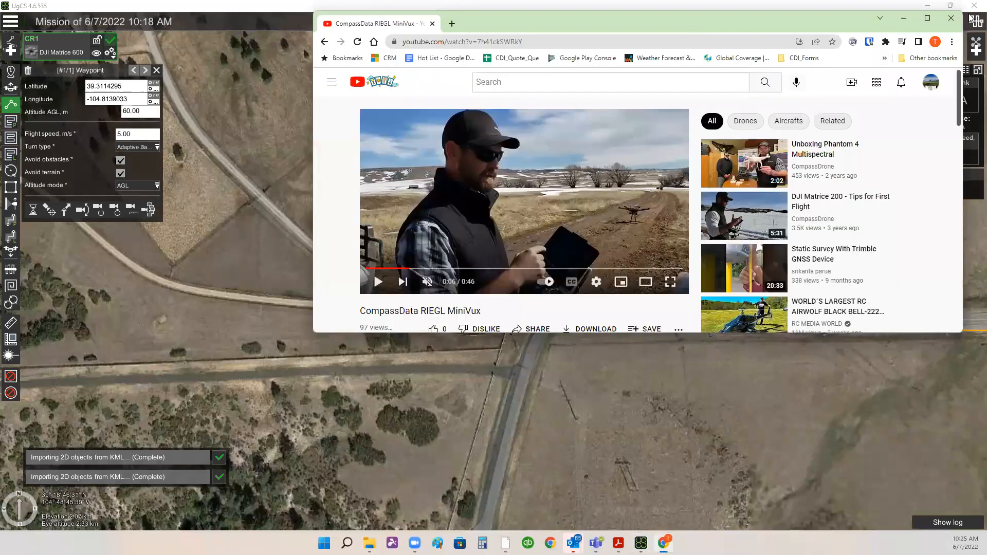
{"action": "key", "text": "super+Up"}
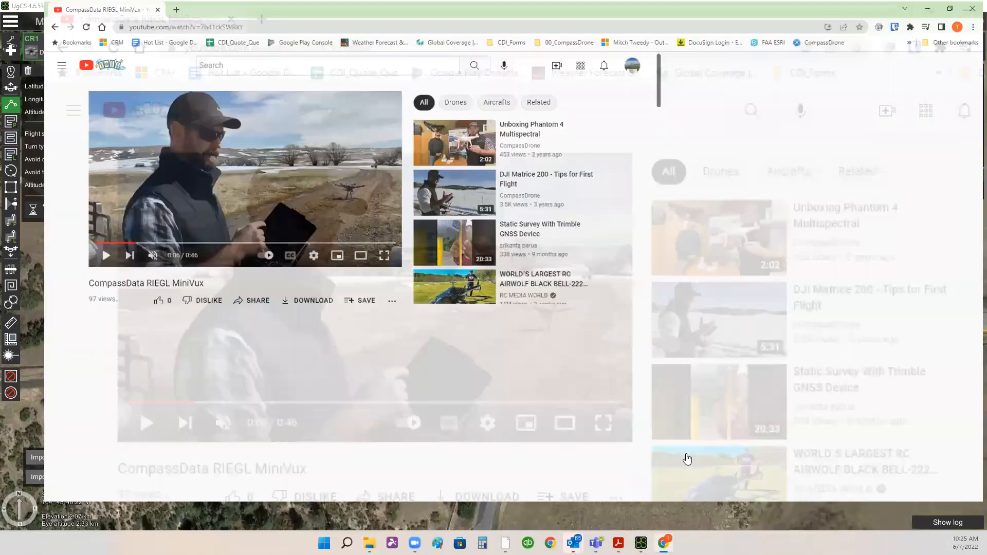
{"action": "key", "text": "f"}
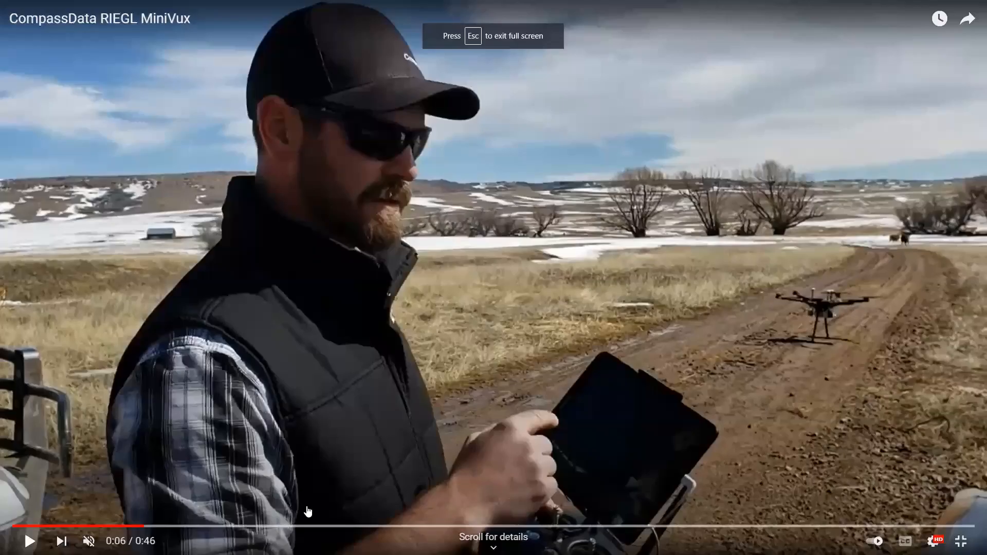
{"action": "key", "text": "space"}
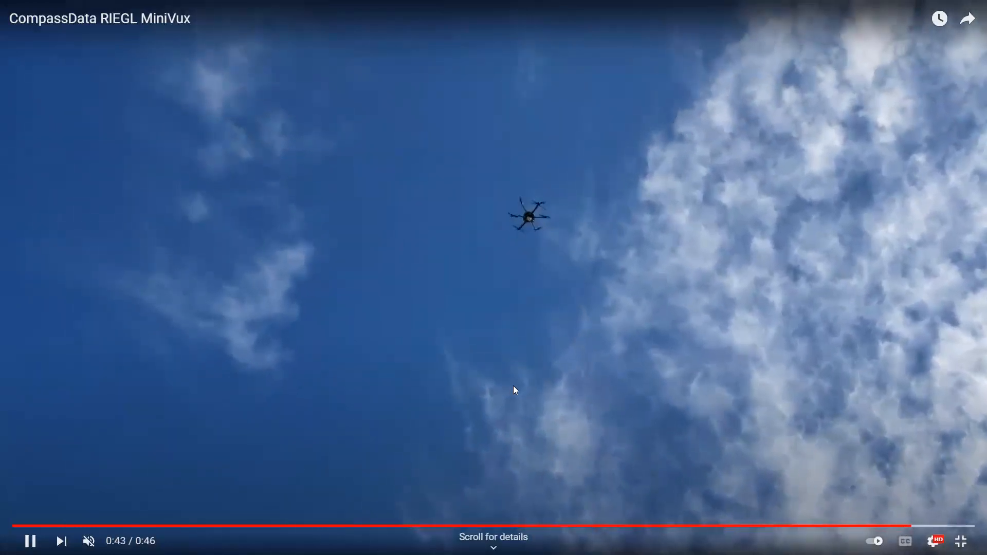
{"action": "left_click", "coordinate": [499, 342]}
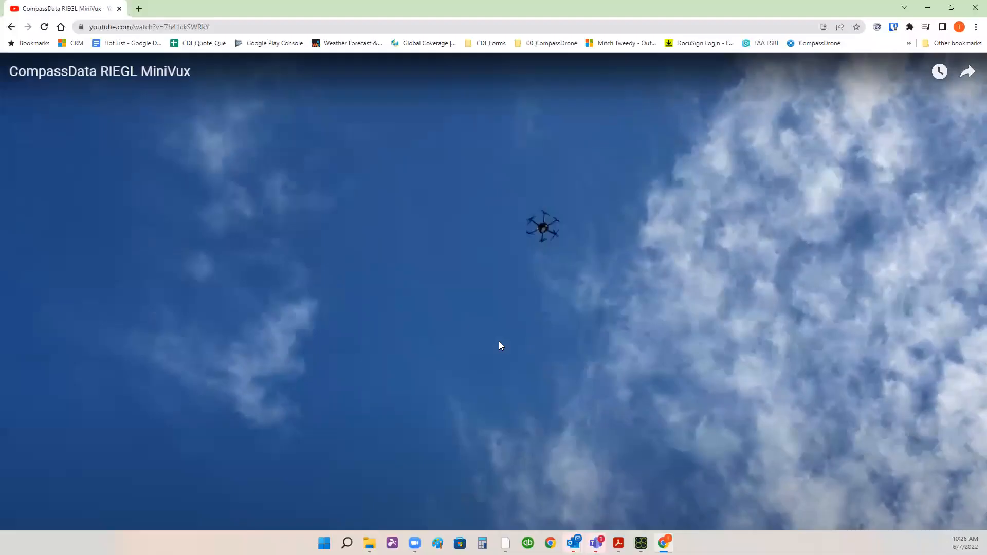
{"action": "key", "text": "Escape"}
{"action": "left_click", "coordinate": [929, 8]}
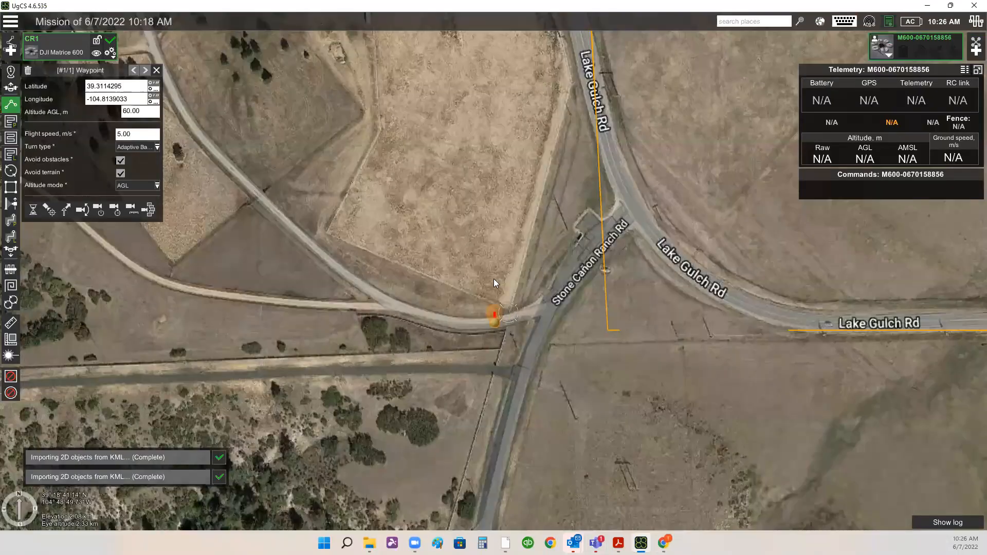
- Move the first waypoint into the field corner beside the Stone Cañon Ranch Rd junction
{"action": "scroll", "coordinate": [495, 283], "scroll_direction": "up", "scroll_amount": 2}
{"action": "left_click_drag", "start_coordinate": [491, 276], "coordinate": [499, 230]}
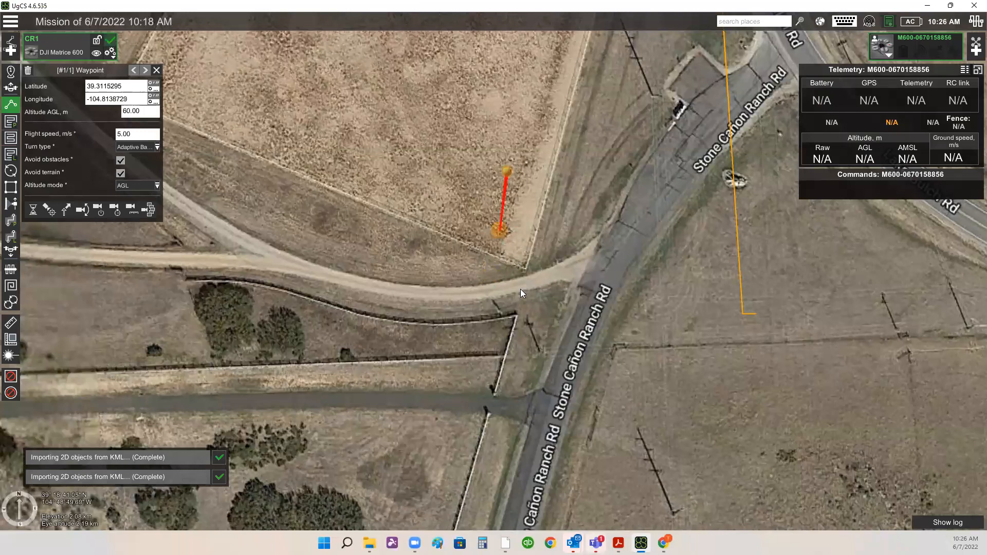
{"action": "left_click_drag", "start_coordinate": [497, 232], "coordinate": [519, 239]}
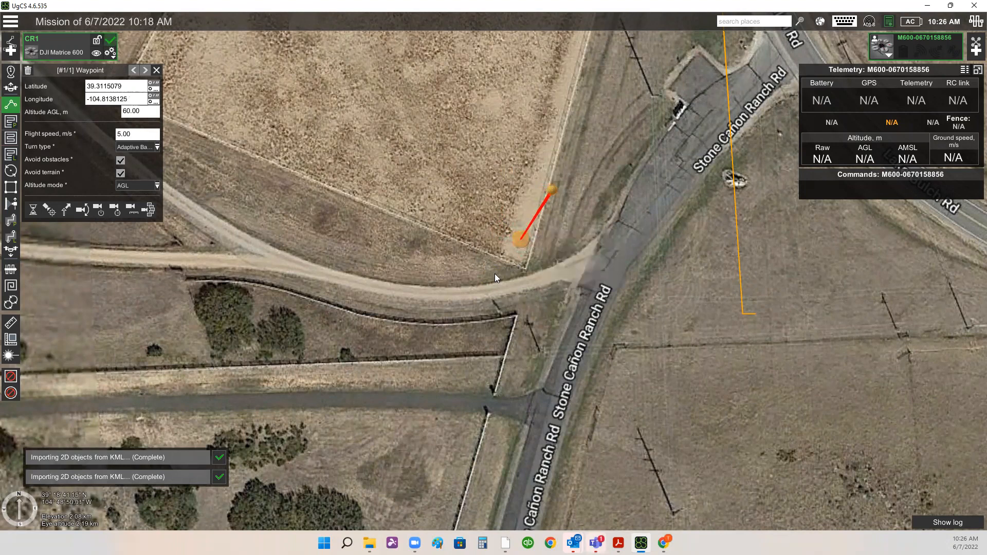
{"action": "mouse_move", "coordinate": [526, 240]}
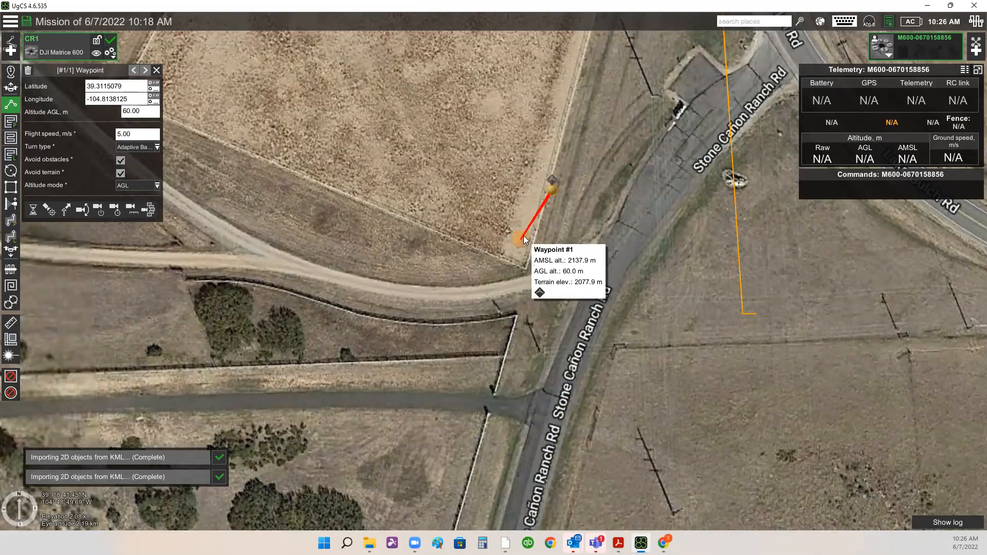
- Add five waypoints looping north-west of the start and running south toward Stone Cañon Ranch Rd
{"action": "scroll", "coordinate": [591, 273], "scroll_direction": "down", "scroll_amount": 1}
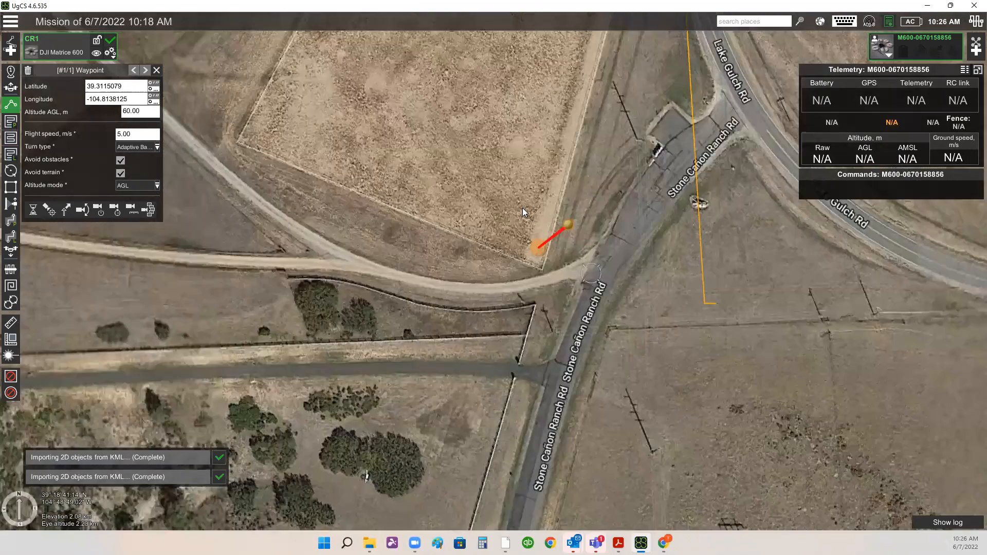
{"action": "scroll", "coordinate": [519, 278], "scroll_direction": "down", "scroll_amount": 3}
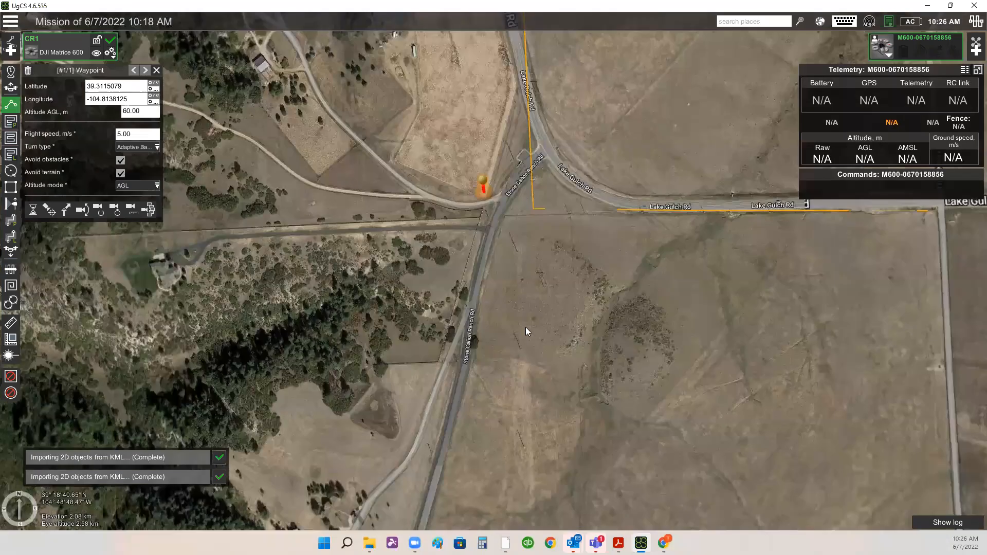
{"action": "left_click_drag", "start_coordinate": [445, 142], "coordinate": [460, 254]}
{"action": "left_click", "coordinate": [454, 258]}
{"action": "left_click", "coordinate": [433, 268]}
{"action": "left_click", "coordinate": [421, 345]}
{"action": "left_click", "coordinate": [437, 399]}
{"action": "left_click", "coordinate": [506, 463]}
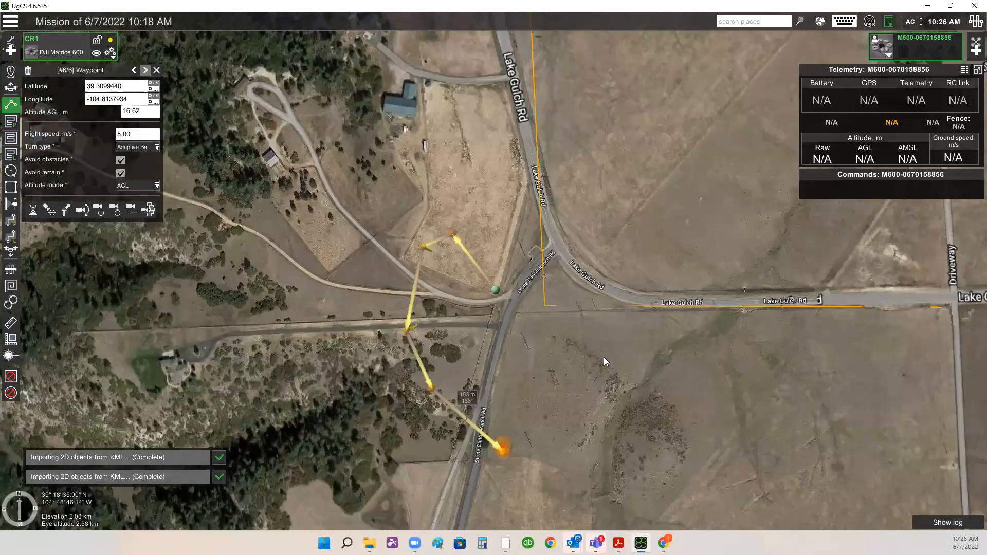
- Add three waypoints in the field east of Stone Cañon Ranch Rd, repositioning the first, heading north toward Lake Gulch Rd
{"action": "left_click", "coordinate": [604, 358]}
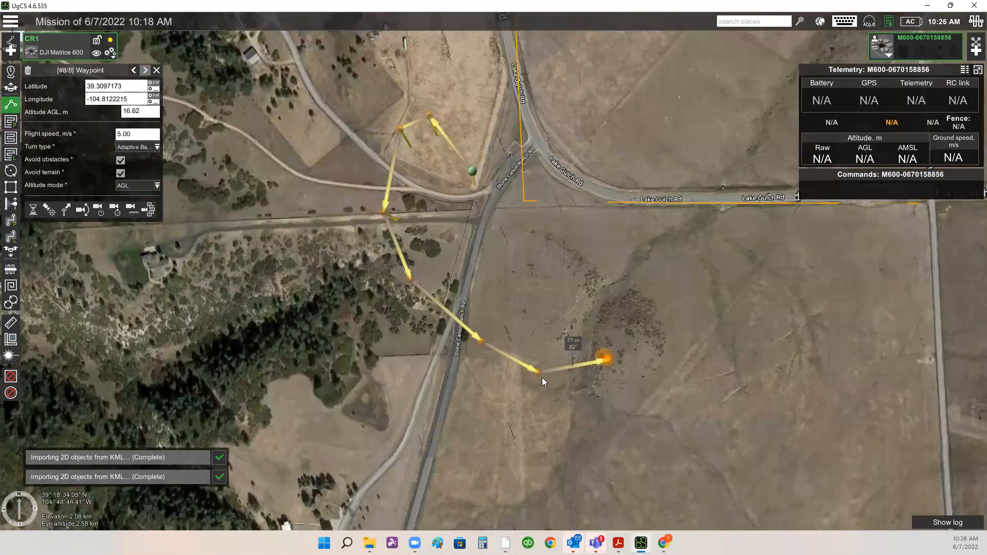
{"action": "left_click_drag", "start_coordinate": [605, 347], "coordinate": [566, 350]}
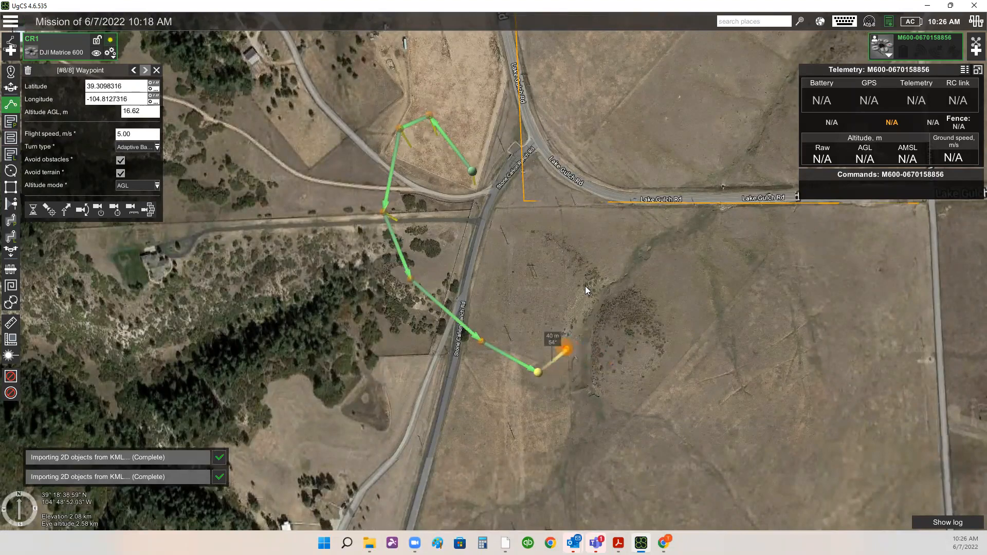
{"action": "left_click", "coordinate": [549, 277]}
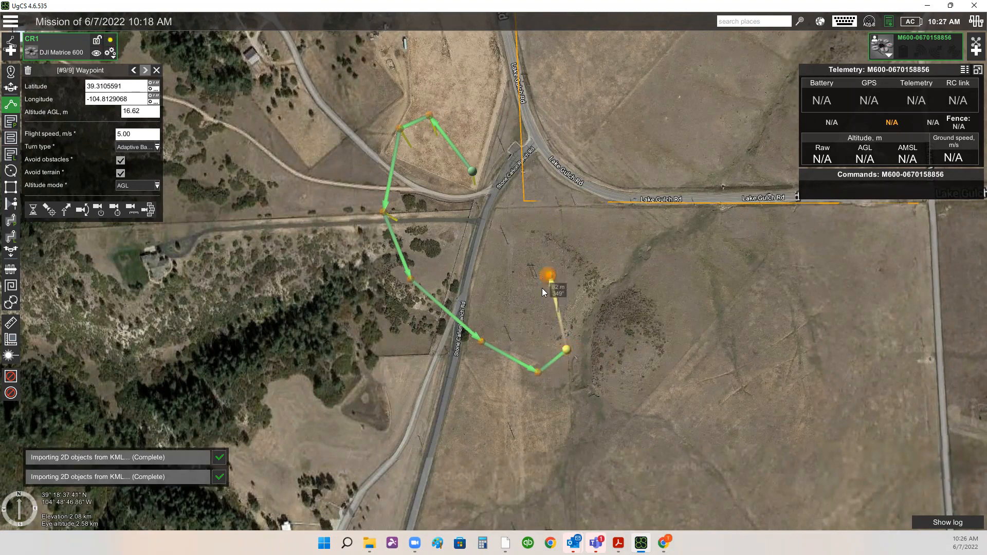
{"action": "left_click_drag", "start_coordinate": [645, 344], "coordinate": [664, 470]}
{"action": "left_click", "coordinate": [612, 393]}
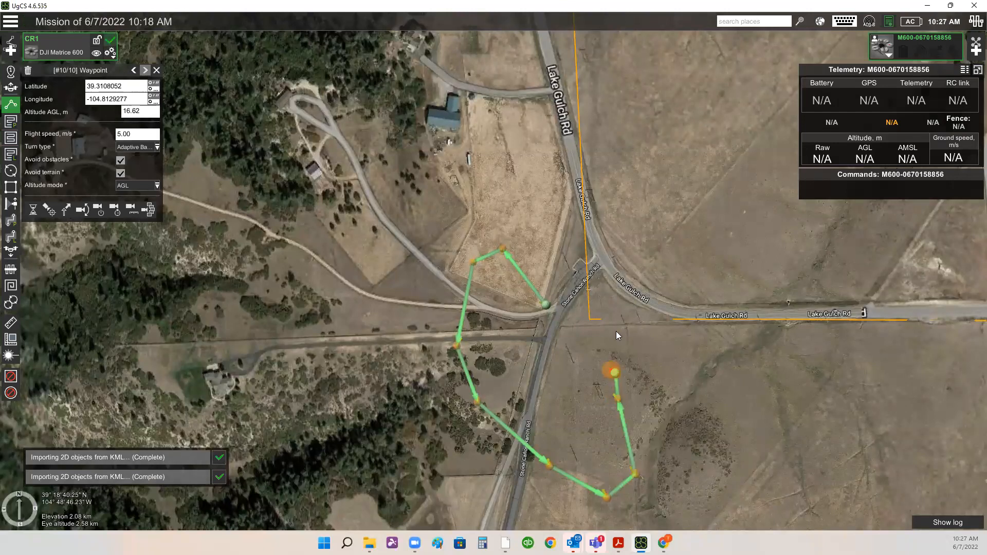
- Add a waypoint far north on the corridor line near S Ridge Rd
{"action": "scroll", "coordinate": [624, 369], "scroll_direction": "down", "scroll_amount": 1}
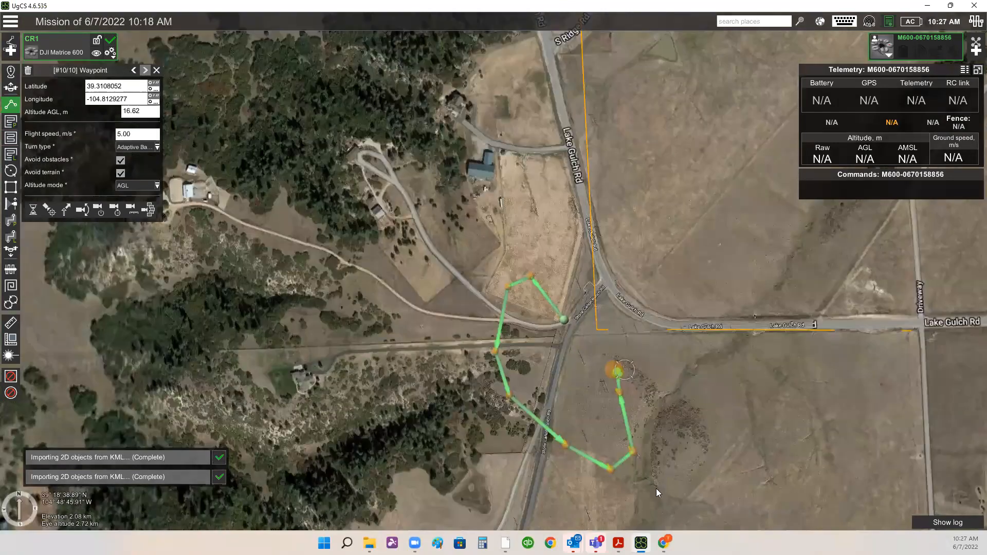
{"action": "left_click_drag", "start_coordinate": [664, 148], "coordinate": [642, 287]}
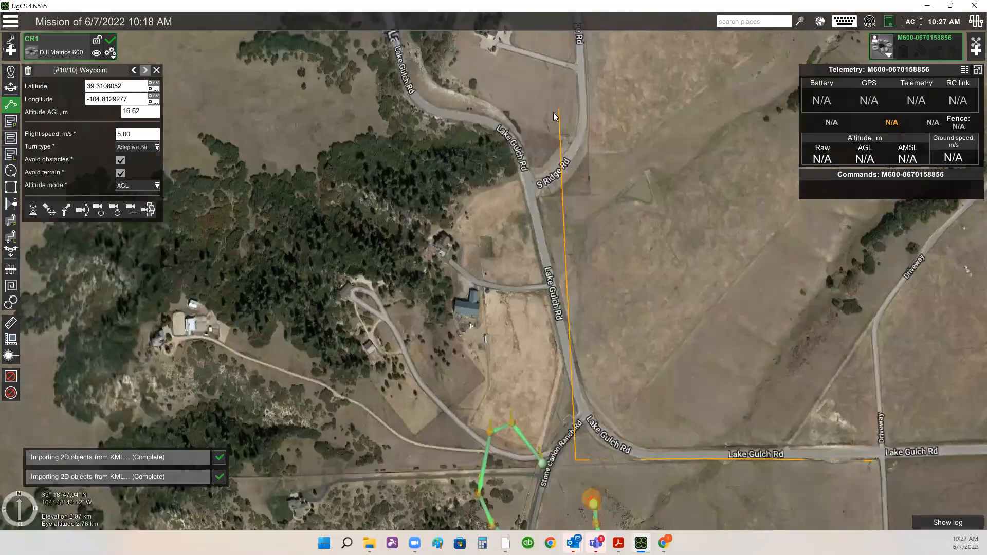
{"action": "left_click", "coordinate": [569, 98]}
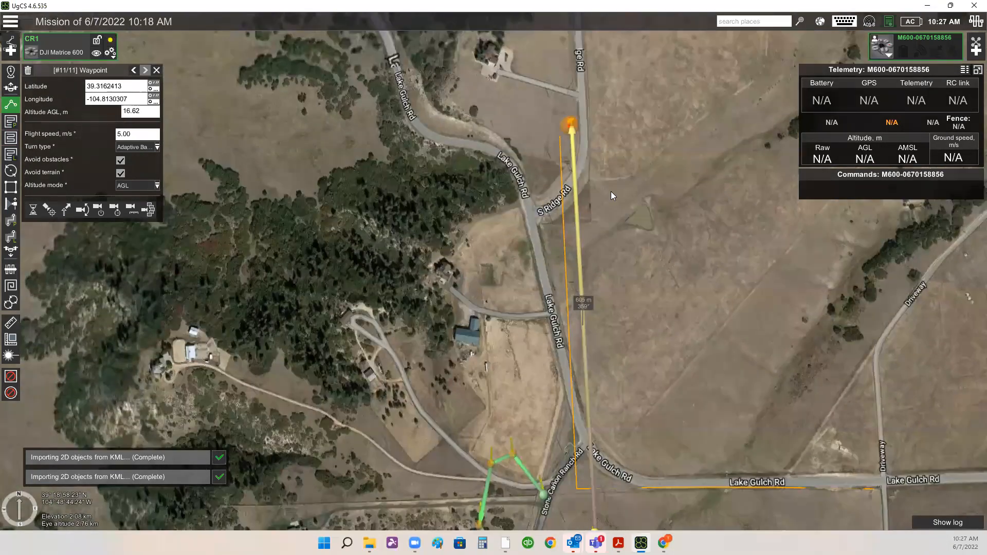
- Add seven waypoints looping around the north end of the corridor beside S Ridge Rd
{"action": "left_click_drag", "start_coordinate": [582, 107], "coordinate": [584, 170]}
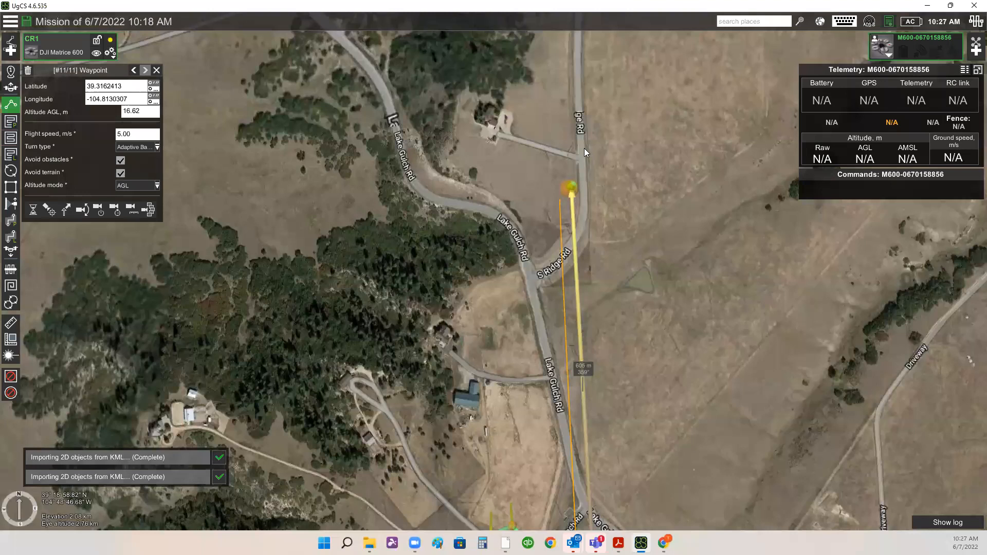
{"action": "left_click", "coordinate": [585, 170]}
{"action": "left_click", "coordinate": [583, 142]}
{"action": "left_click", "coordinate": [556, 137]}
{"action": "left_click", "coordinate": [532, 138]}
{"action": "left_click", "coordinate": [523, 155]}
{"action": "left_click", "coordinate": [524, 173]}
{"action": "left_click", "coordinate": [541, 191]}
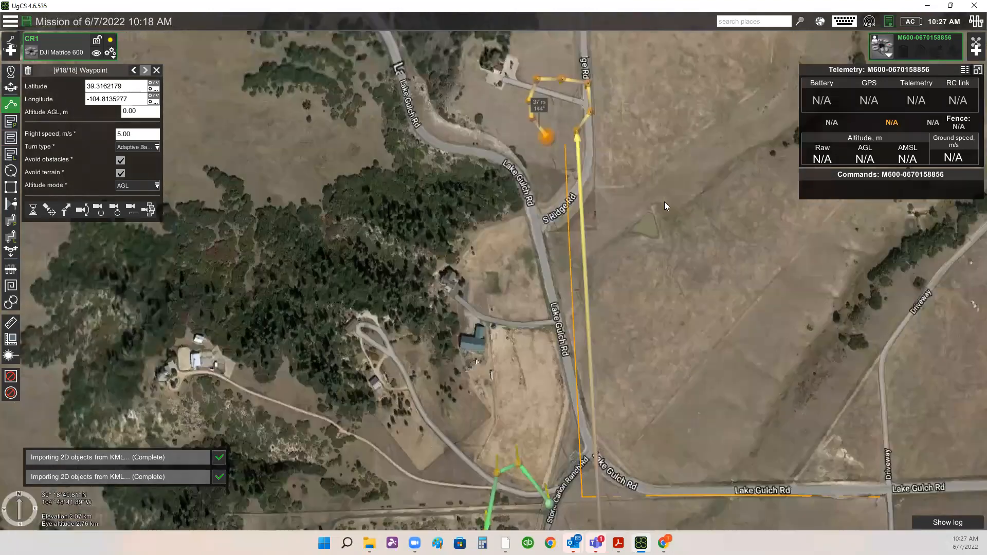
- Add a waypoint back at the Stone Cañon Ranch Rd and Lake Gulch Rd junction
{"action": "scroll", "coordinate": [601, 399], "scroll_direction": "down", "scroll_amount": 3}
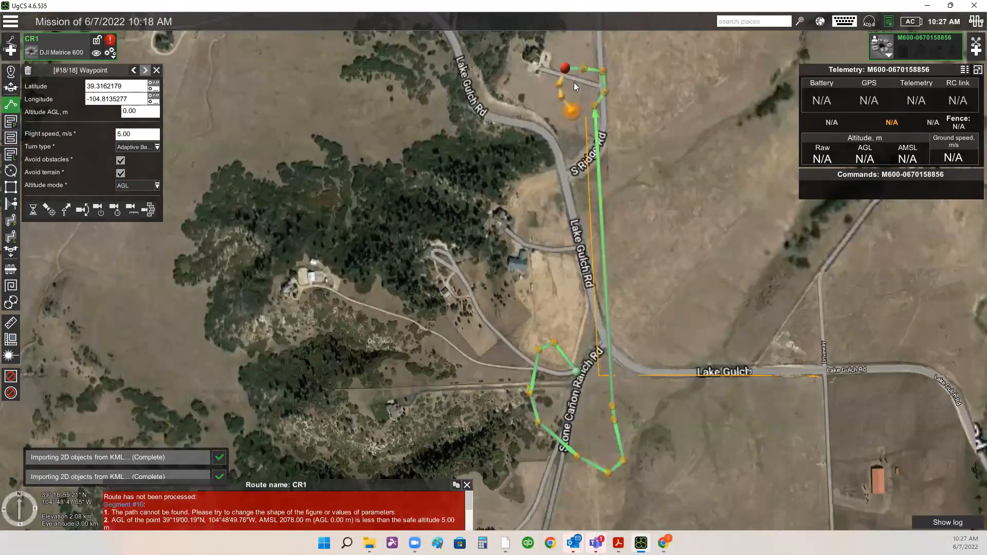
{"action": "left_click", "coordinate": [588, 380]}
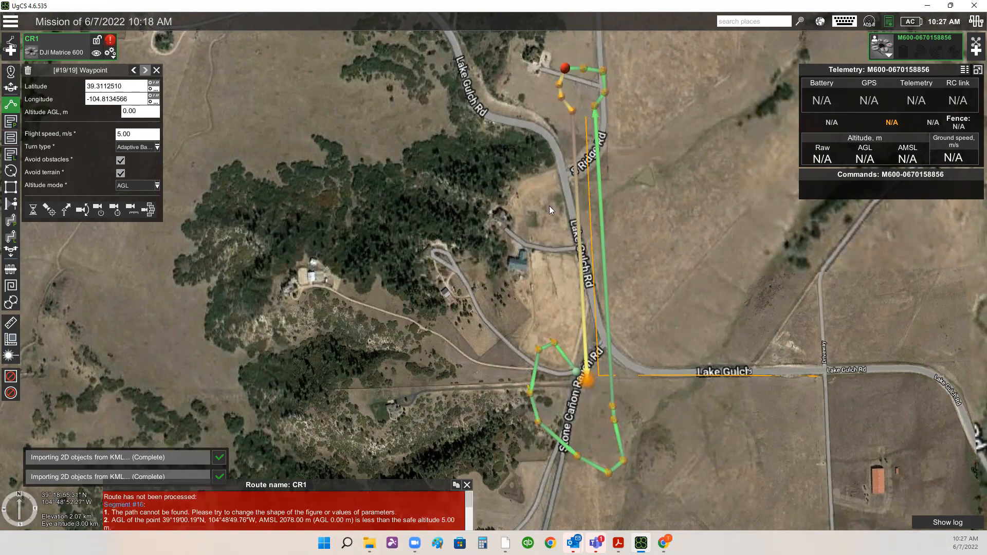
- Inspect the route's waypoint altitudes in a tilted 3D view, stepping back through the waypoints
{"action": "left_click_drag", "start_coordinate": [656, 205], "coordinate": [658, 225]}
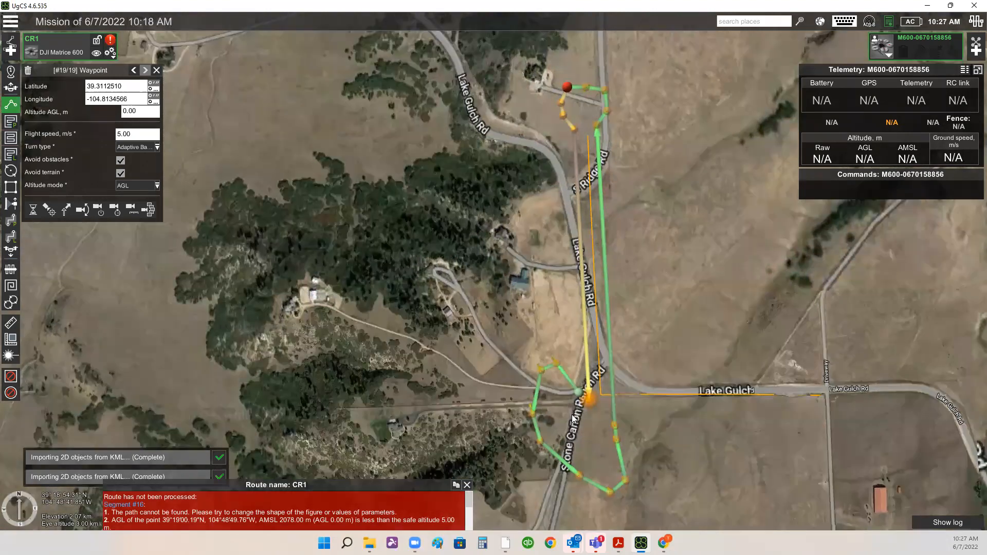
{"action": "left_click_drag", "start_coordinate": [591, 204], "coordinate": [594, 240]}
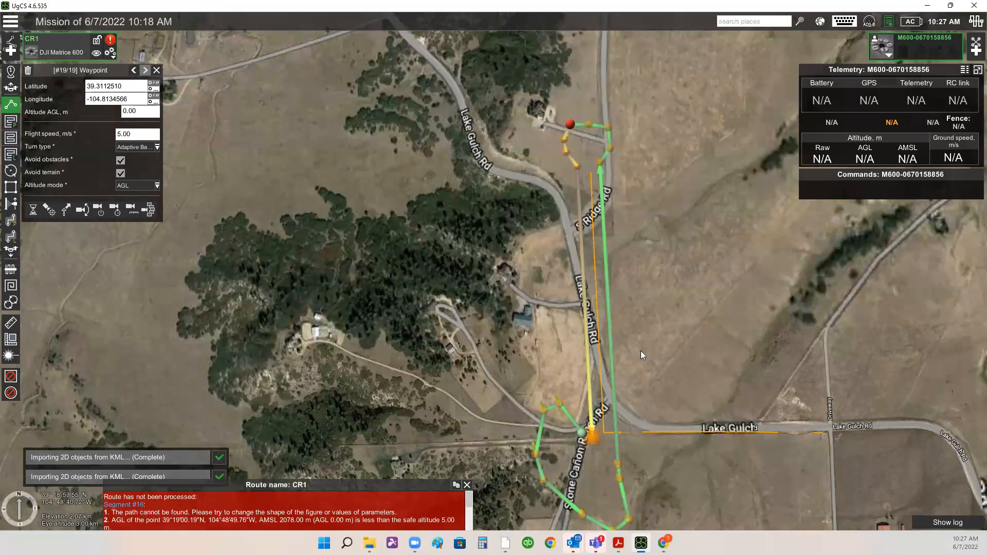
{"action": "scroll", "coordinate": [560, 117], "scroll_direction": "up", "scroll_amount": 1}
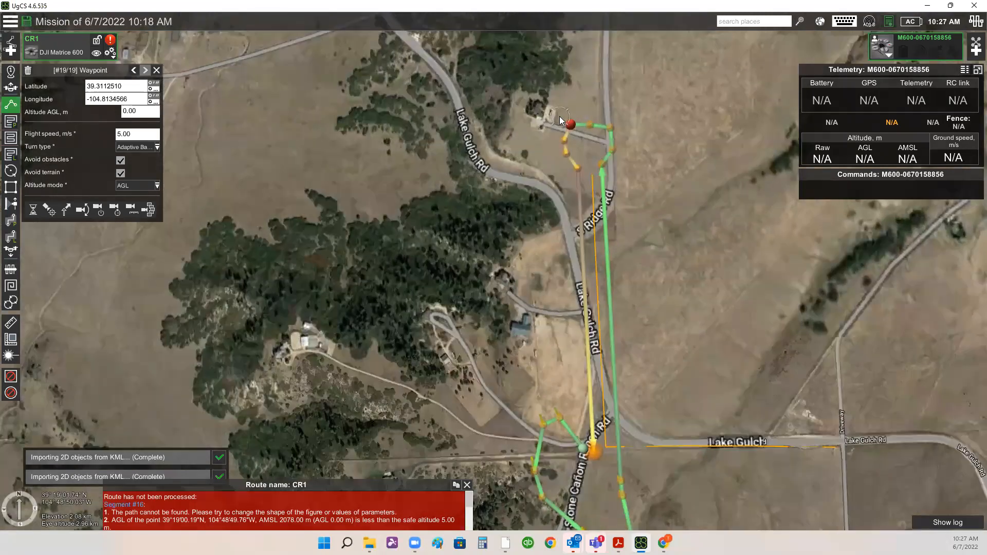
{"action": "scroll", "coordinate": [577, 122], "scroll_direction": "up", "scroll_amount": 3}
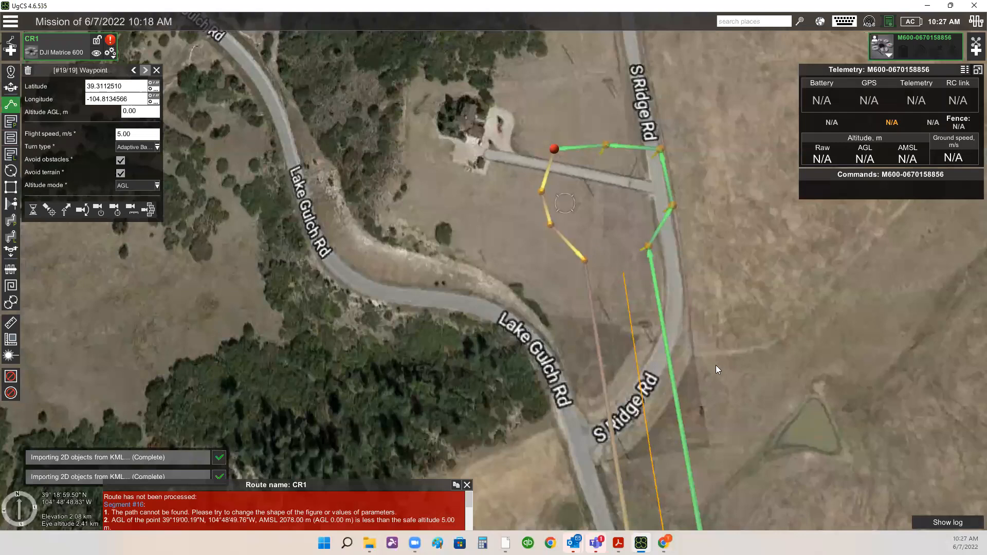
{"action": "right_click_drag", "start_coordinate": [727, 386], "coordinate": [708, 348]}
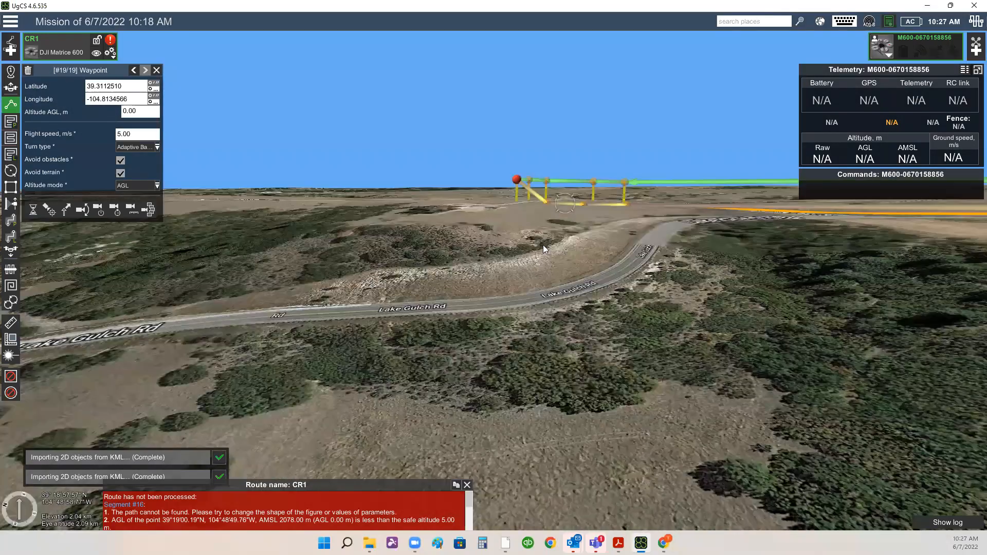
{"action": "scroll", "coordinate": [710, 205], "scroll_direction": "up", "scroll_amount": 2}
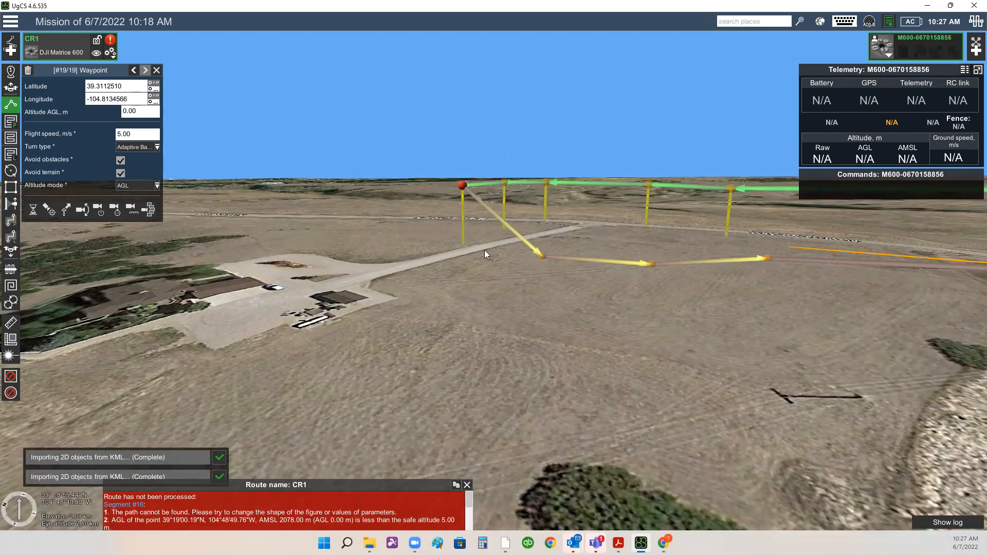
{"action": "left_click", "coordinate": [134, 111]}
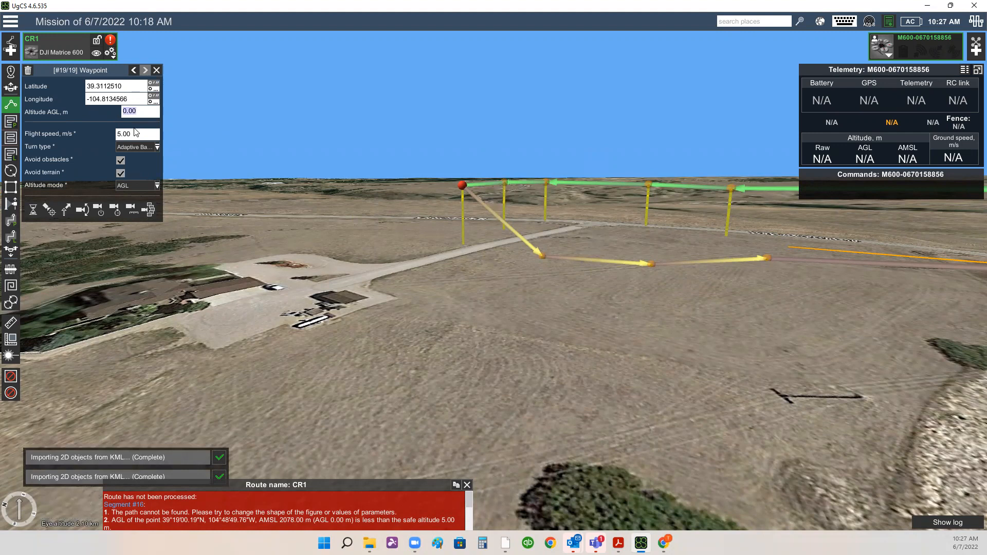
{"action": "left_click", "coordinate": [465, 240]}
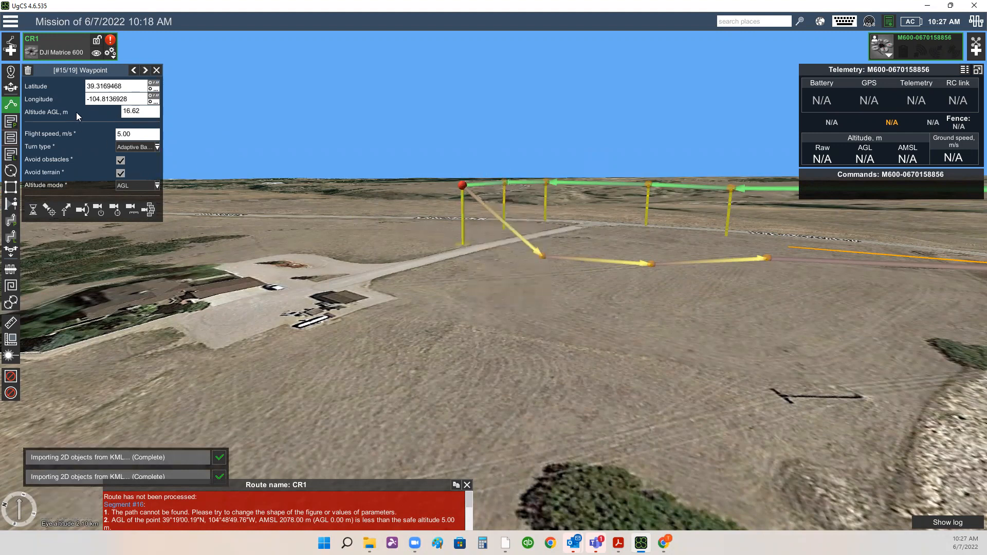
{"action": "left_click", "coordinate": [147, 112]}
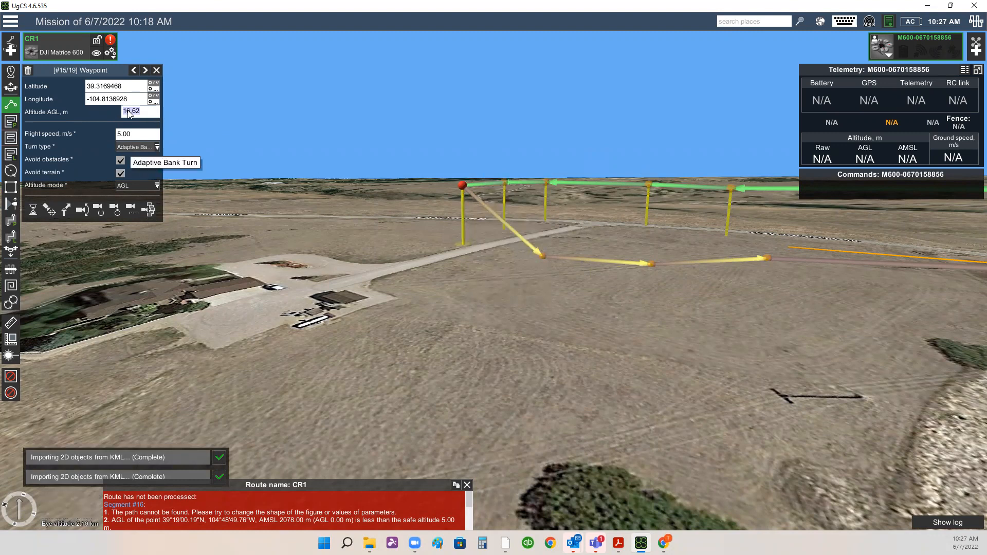
{"action": "left_click", "coordinate": [133, 70]}
{"action": "left_click", "coordinate": [134, 70]}
{"action": "left_click", "coordinate": [134, 70]}
{"action": "left_click", "coordinate": [134, 70]}
{"action": "left_click", "coordinate": [134, 70]}
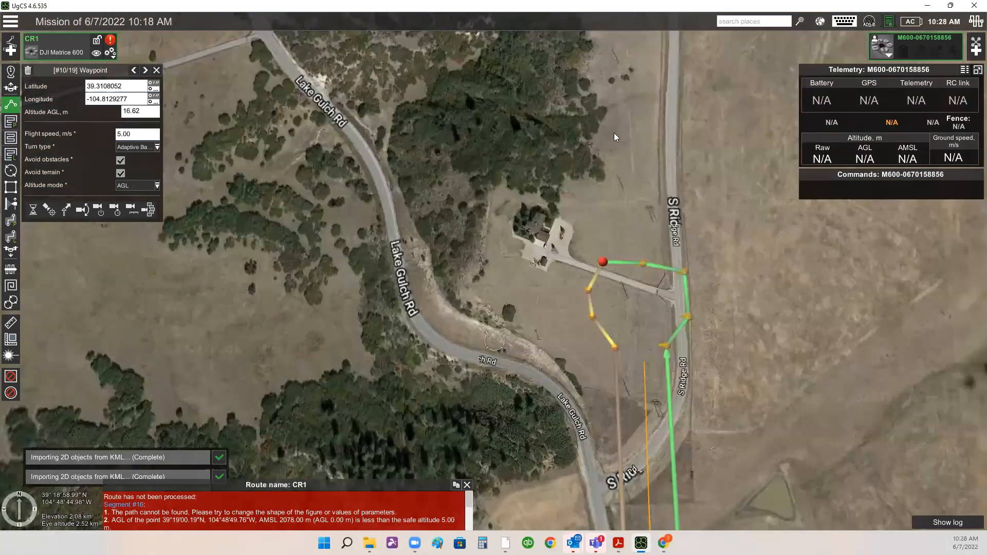
- Delete all route waypoints after the fourth one
{"action": "scroll", "coordinate": [661, 292], "scroll_direction": "down", "scroll_amount": 2}
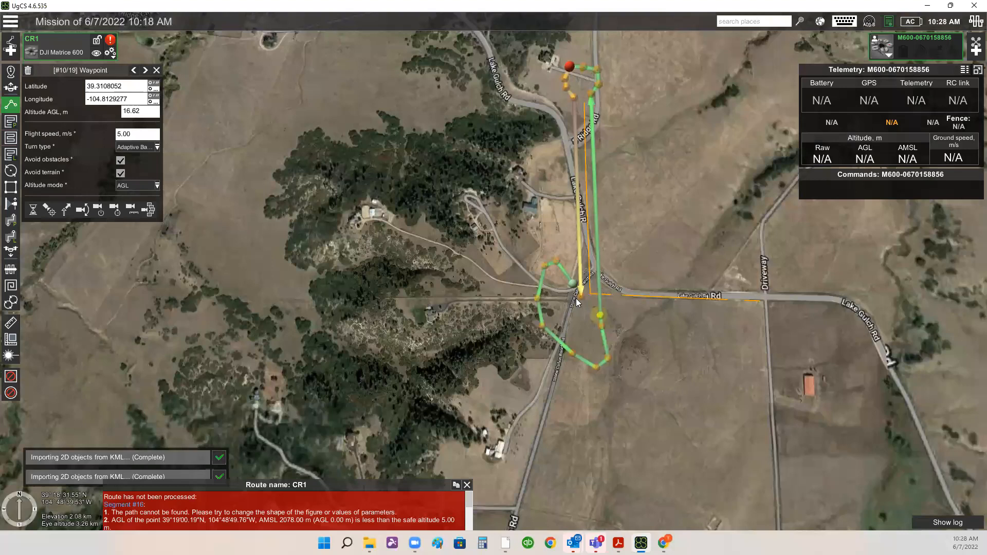
{"action": "left_click", "coordinate": [579, 297]}
{"action": "scroll", "coordinate": [579, 297], "scroll_direction": "up", "scroll_amount": 1}
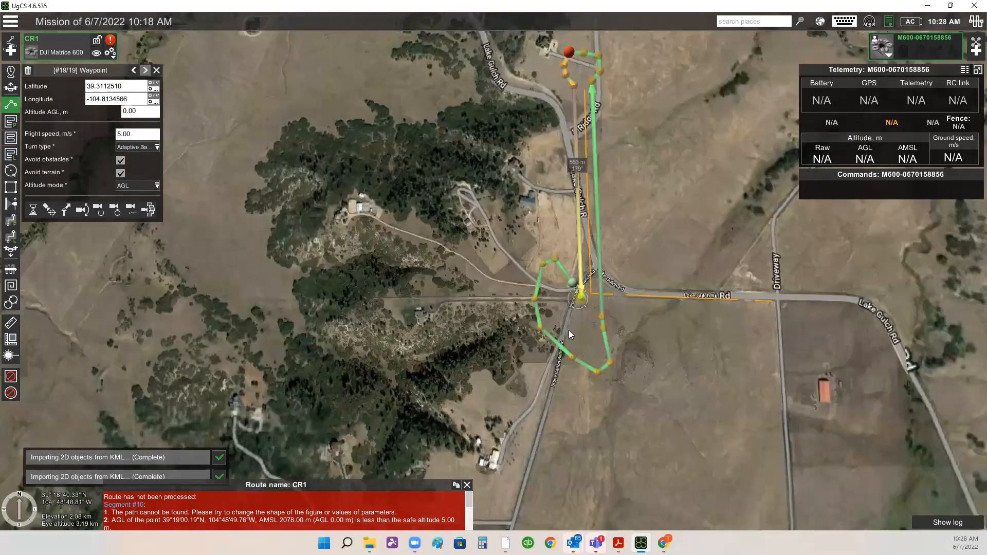
{"action": "key", "text": "Delete"}
{"action": "key", "text": "Delete"}
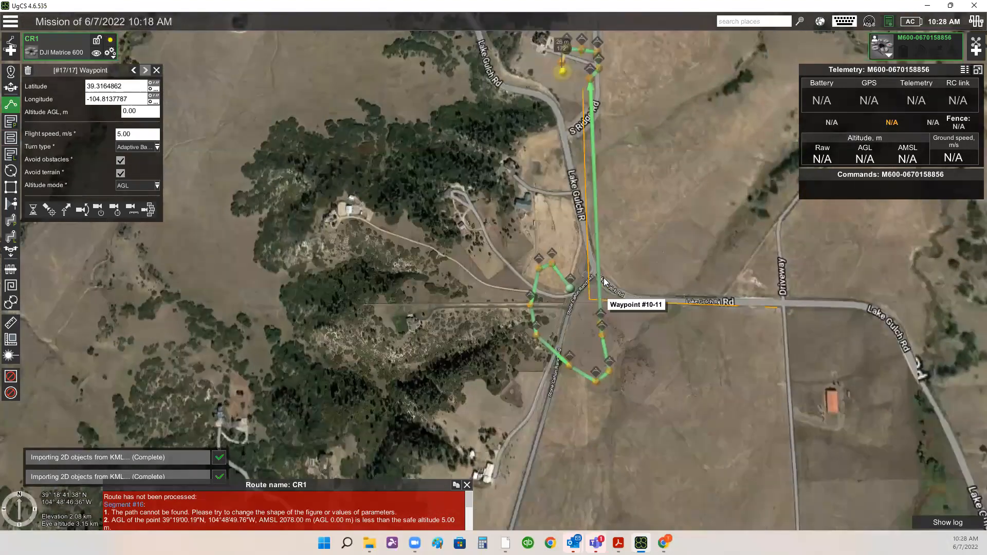
{"action": "key", "text": "Delete"}
{"action": "key", "text": "Delete"}
{"action": "key", "text": "Delete"}
{"action": "key", "text": "Delete"}
{"action": "key", "text": "Delete"}
{"action": "key", "text": "Delete"}
{"action": "key", "text": "Delete"}
{"action": "key", "text": "Delete"}
{"action": "key", "text": "Delete"}
{"action": "key", "text": "Delete"}
{"action": "key", "text": "Delete"}
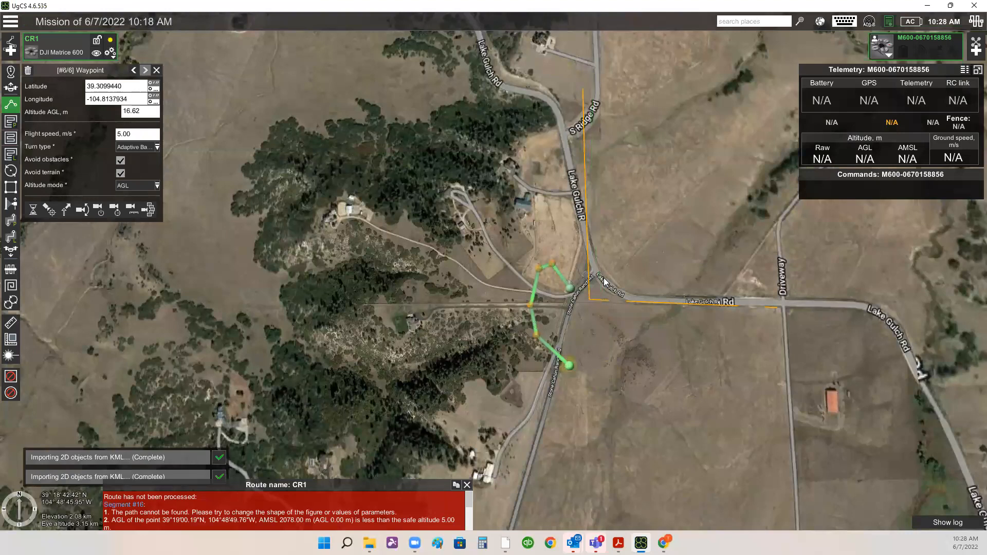
{"action": "key", "text": "Delete"}
{"action": "key", "text": "Delete"}
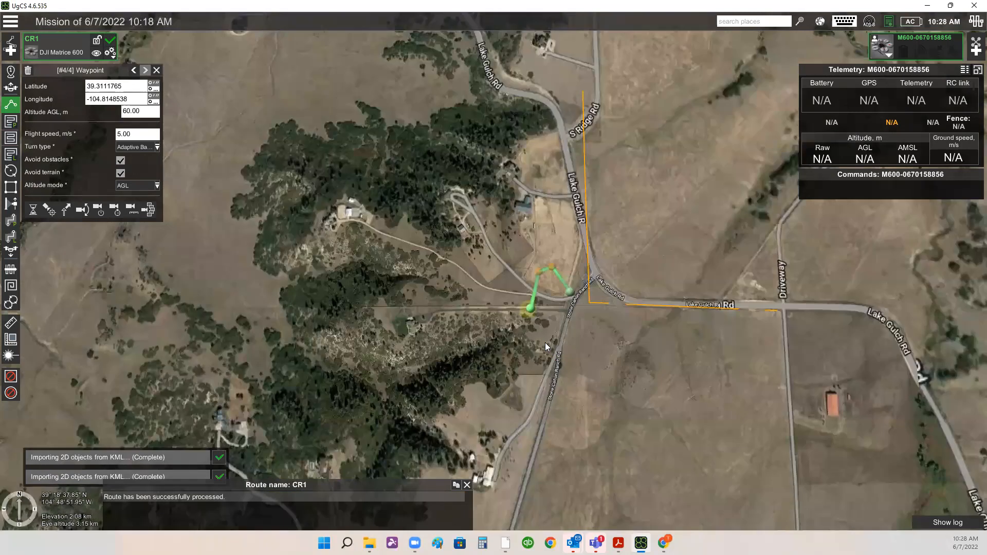
- Add four waypoints south of Lake Gulch Rd, crossing Stone Cañon Ranch Rd and turning back north-east
{"action": "scroll", "coordinate": [543, 344], "scroll_direction": "up", "scroll_amount": 1}
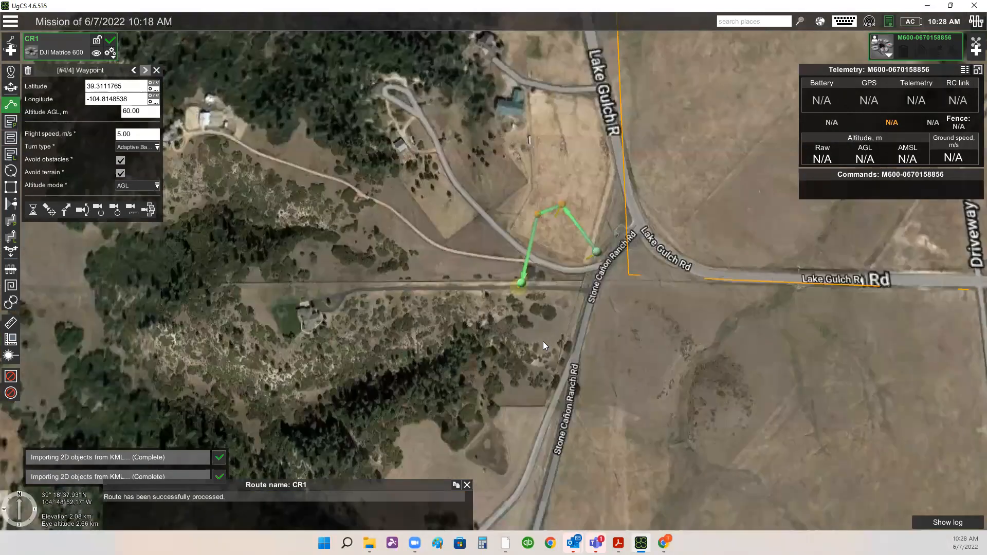
{"action": "left_click", "coordinate": [544, 342]}
{"action": "left_click", "coordinate": [627, 362]}
{"action": "left_click_drag", "start_coordinate": [608, 366], "coordinate": [589, 413]}
{"action": "left_click", "coordinate": [652, 419]}
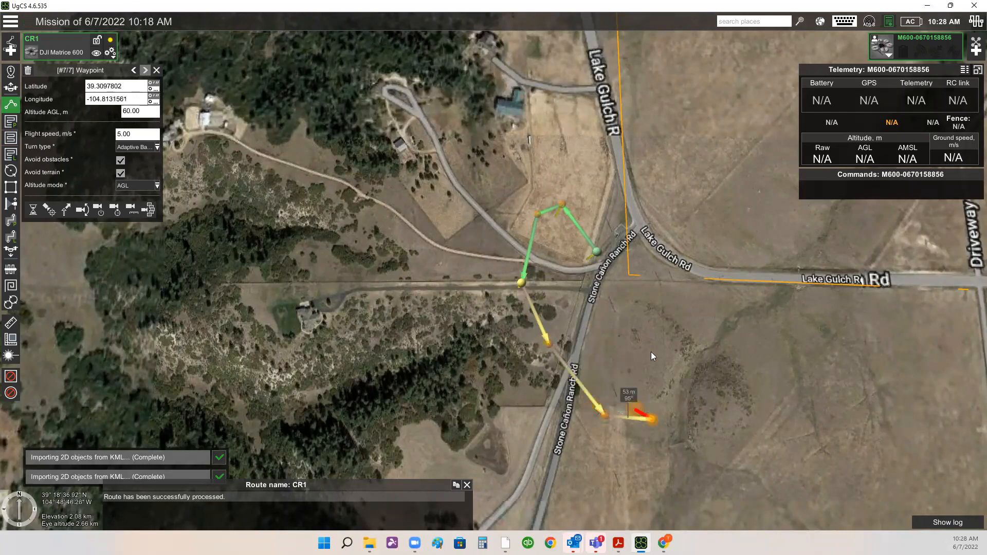
{"action": "left_click", "coordinate": [649, 355]}
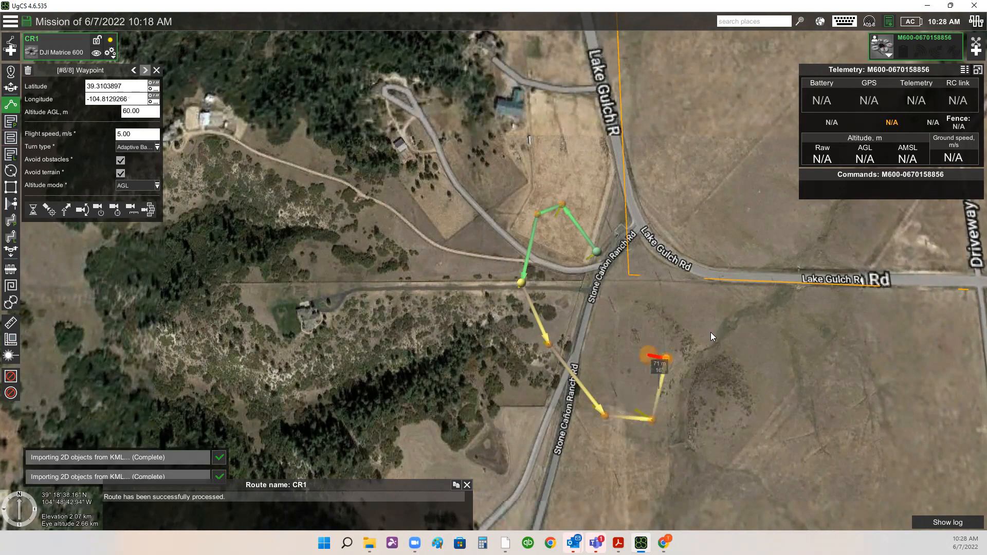
- Start an Area scan segment with a flight height of 60 m
{"action": "left_click_drag", "start_coordinate": [711, 329], "coordinate": [721, 449]}
{"action": "scroll", "coordinate": [721, 448], "scroll_direction": "down", "scroll_amount": 2}
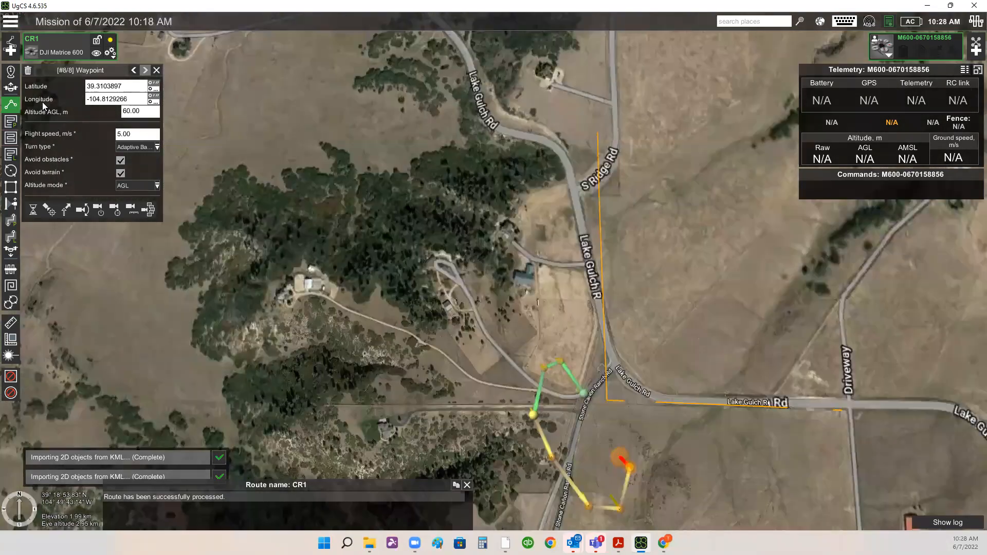
{"action": "left_click", "coordinate": [11, 138]}
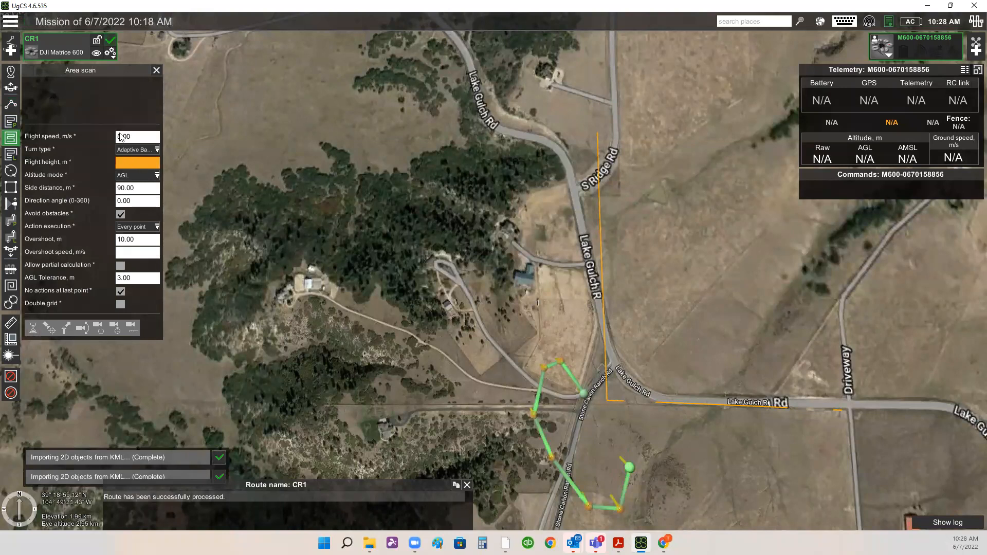
{"action": "double_click", "coordinate": [126, 137]}
{"action": "left_click", "coordinate": [465, 323]}
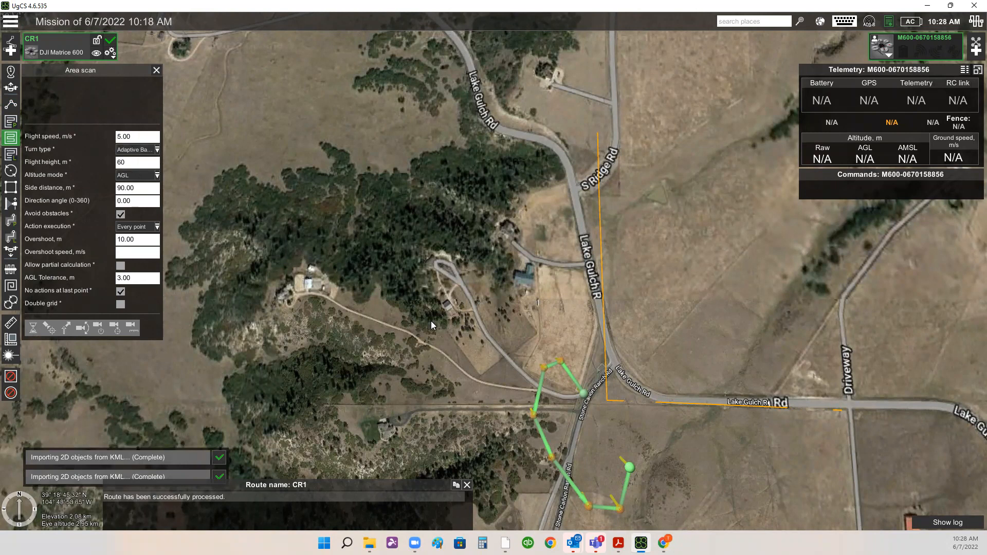
- Draw a four-corner area scan rectangle about 580 m long from Lake Gulch Rd north to S Ridge Rd, closing it
{"action": "left_click", "coordinate": [620, 408]}
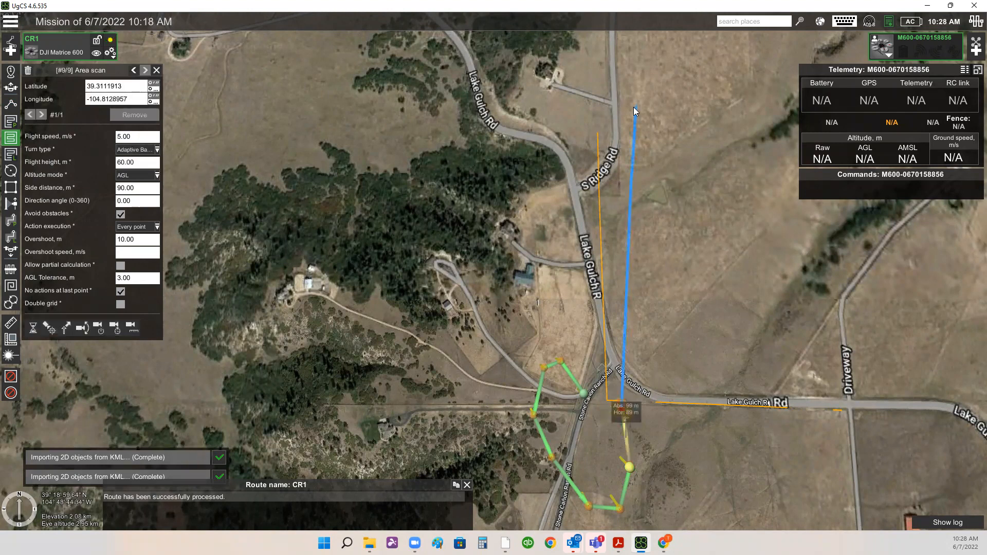
{"action": "left_click", "coordinate": [613, 116]}
{"action": "left_click", "coordinate": [578, 115]}
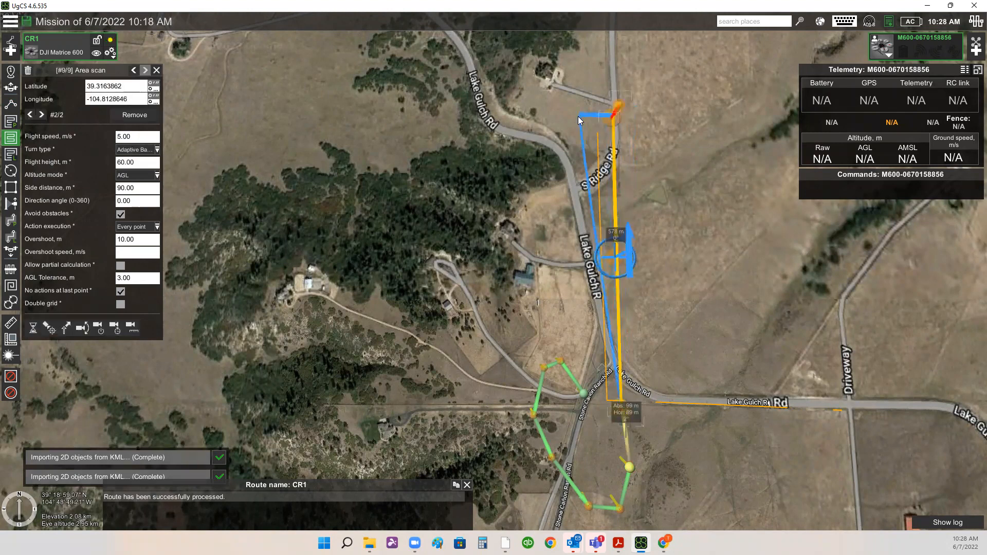
{"action": "left_click", "coordinate": [588, 411]}
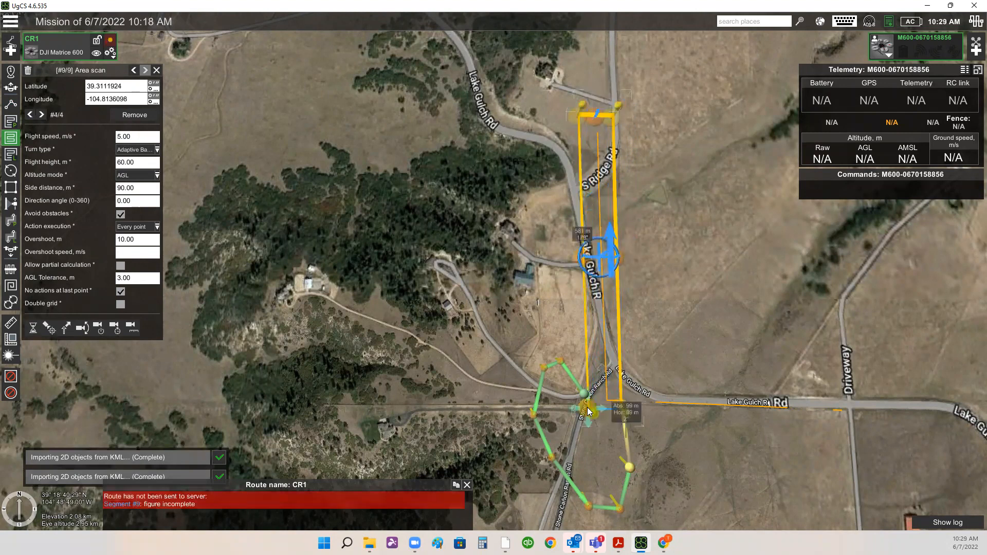
{"action": "scroll", "coordinate": [626, 414], "scroll_direction": "up", "scroll_amount": 1}
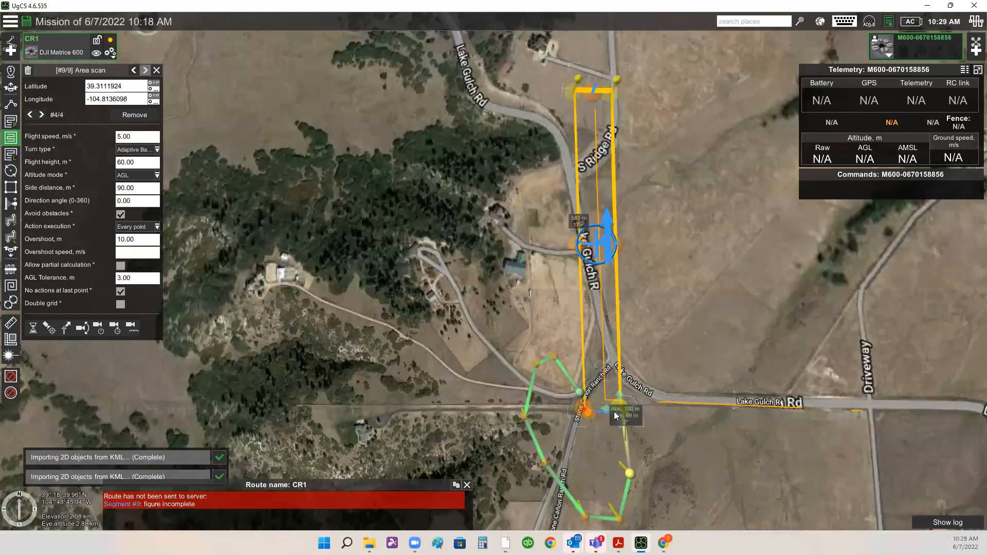
{"action": "scroll", "coordinate": [619, 414], "scroll_direction": "up", "scroll_amount": 1}
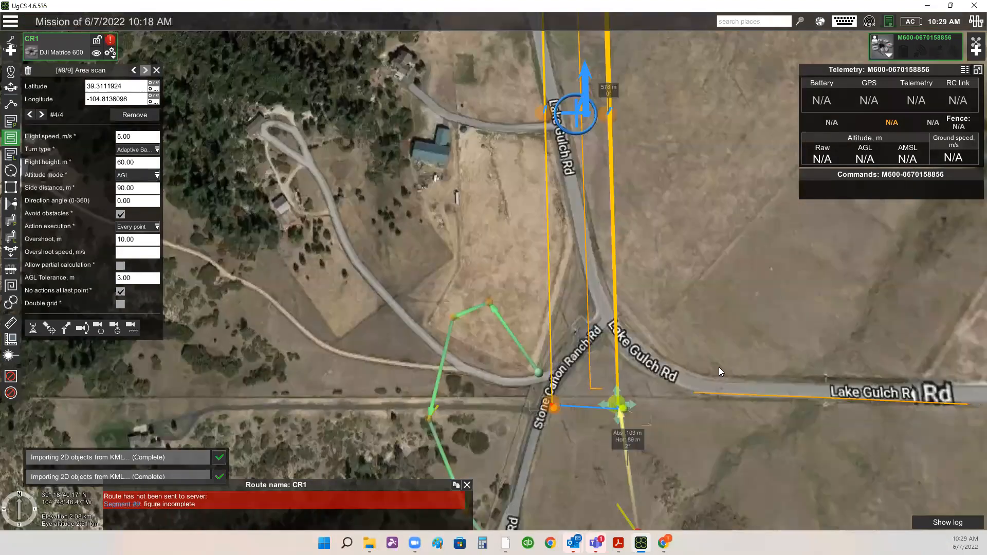
{"action": "left_click", "coordinate": [619, 408]}
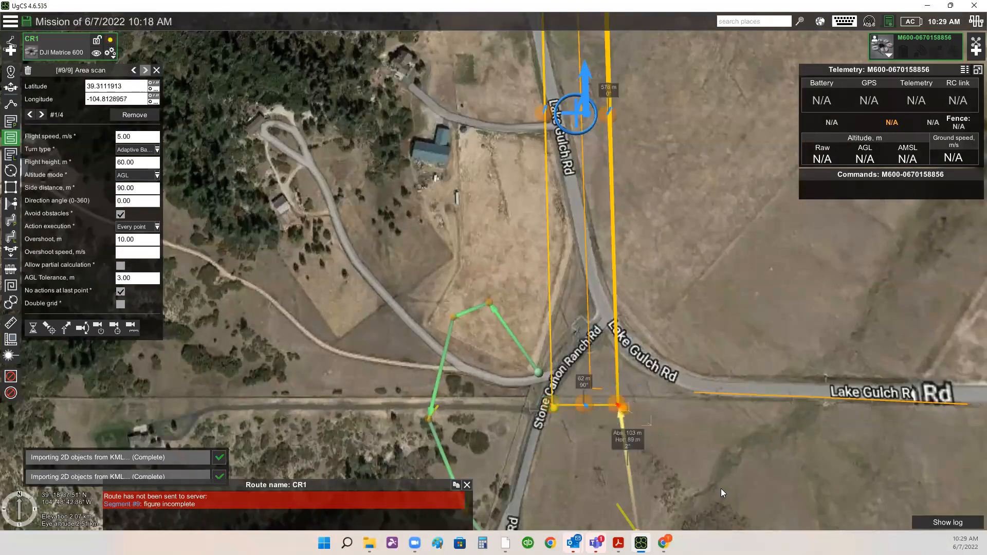
- Set the area scan's side distance to 30 m
{"action": "scroll", "coordinate": [721, 490], "scroll_direction": "down", "scroll_amount": 1}
{"action": "scroll", "coordinate": [716, 417], "scroll_direction": "down", "scroll_amount": 3}
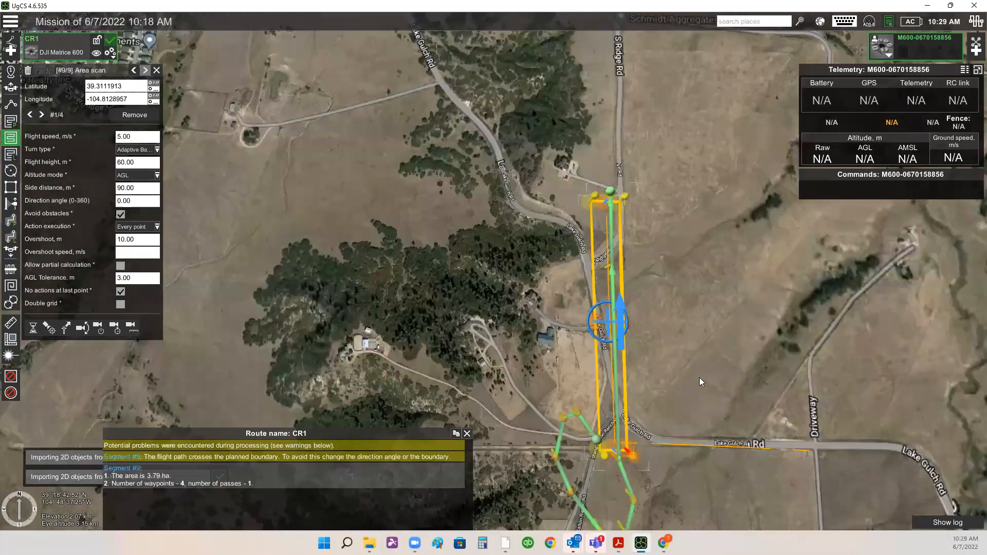
{"action": "left_click_drag", "start_coordinate": [717, 416], "coordinate": [685, 316]}
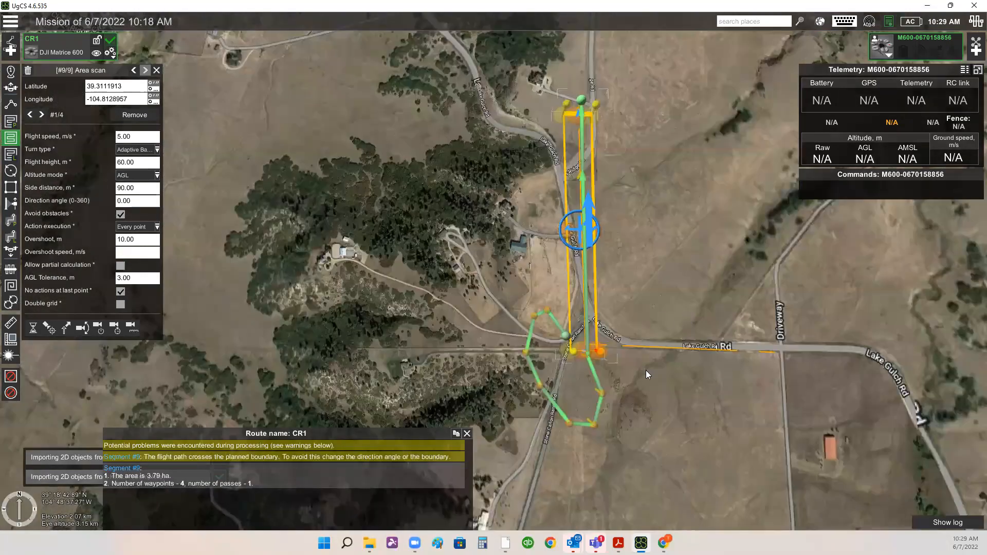
{"action": "left_click", "coordinate": [137, 189]}
{"action": "type", "text": "30"}
{"action": "key", "text": "Return"}
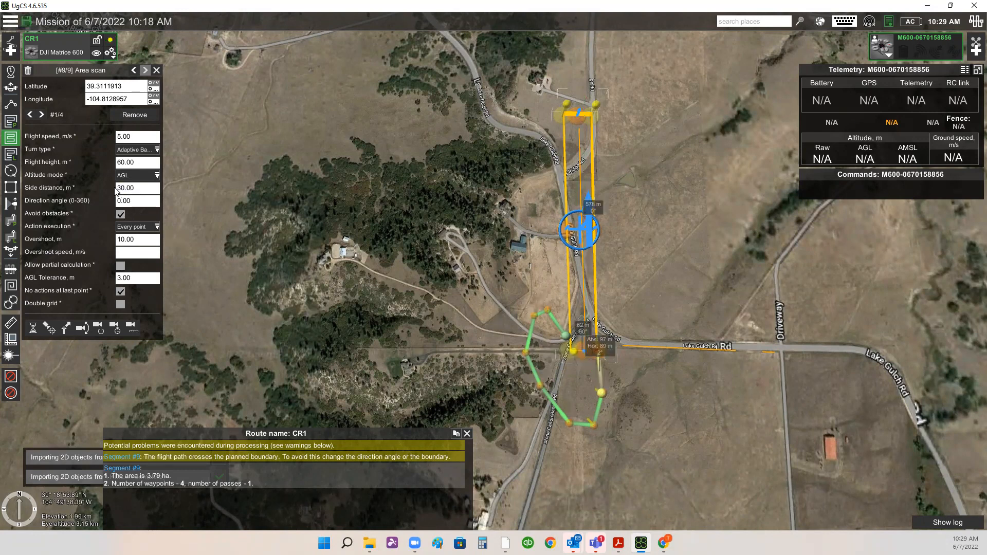
{"action": "left_click_drag", "start_coordinate": [580, 260], "coordinate": [532, 275]}
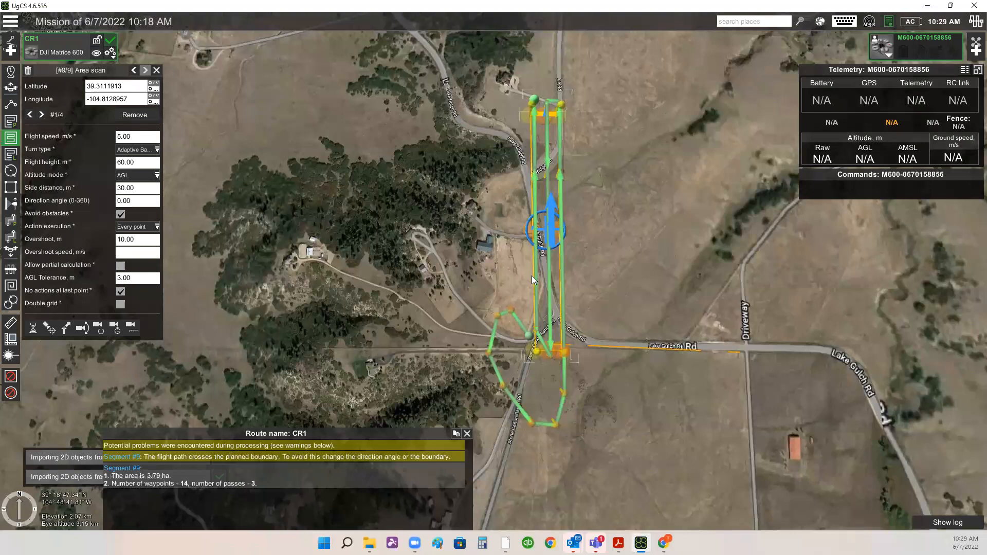
- Set the area scan's side distance to 45 m
{"action": "scroll", "coordinate": [492, 276], "scroll_direction": "up", "scroll_amount": 2}
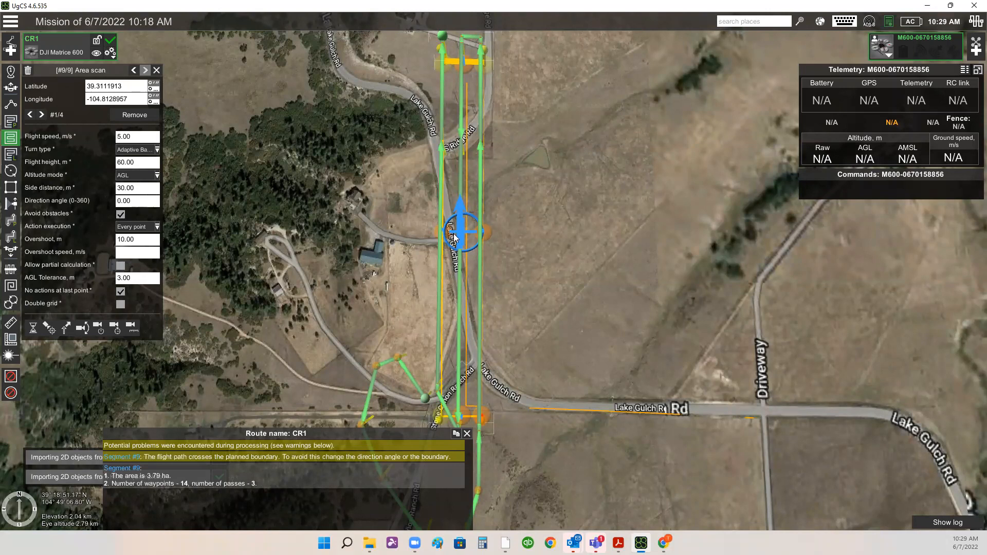
{"action": "scroll", "coordinate": [488, 278], "scroll_direction": "down", "scroll_amount": 2}
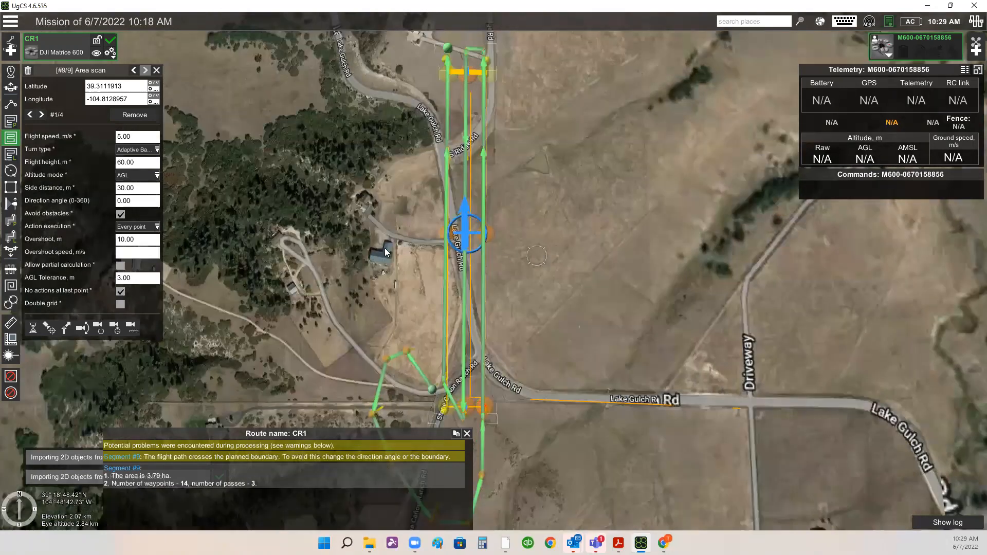
{"action": "left_click", "coordinate": [136, 191]}
{"action": "type", "text": "45"}
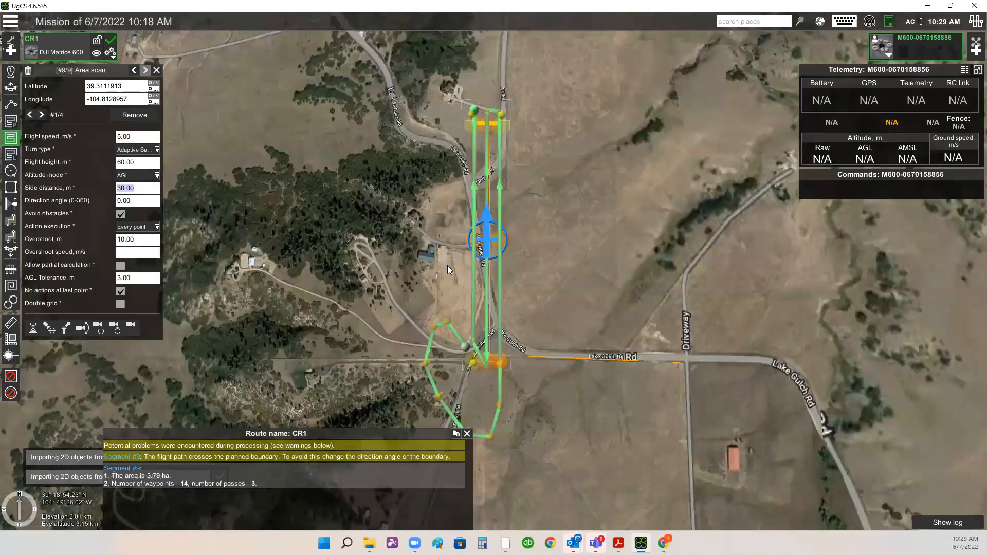
{"action": "key", "text": "Return"}
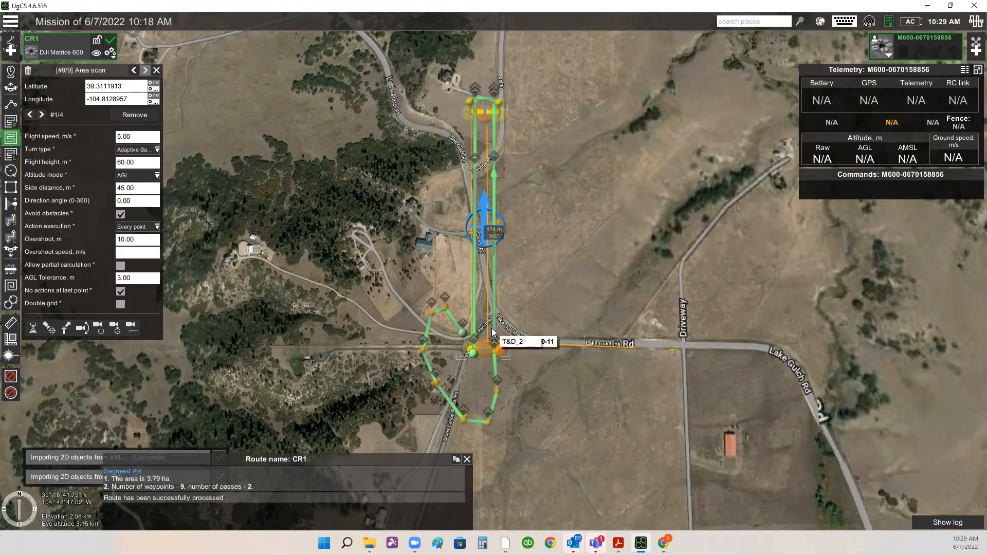
- Extend the area scan south past Lake Gulch Rd by moving both of its southern corners further south
{"action": "scroll", "coordinate": [492, 328], "scroll_direction": "up", "scroll_amount": 1}
{"action": "scroll", "coordinate": [527, 365], "scroll_direction": "up", "scroll_amount": 2}
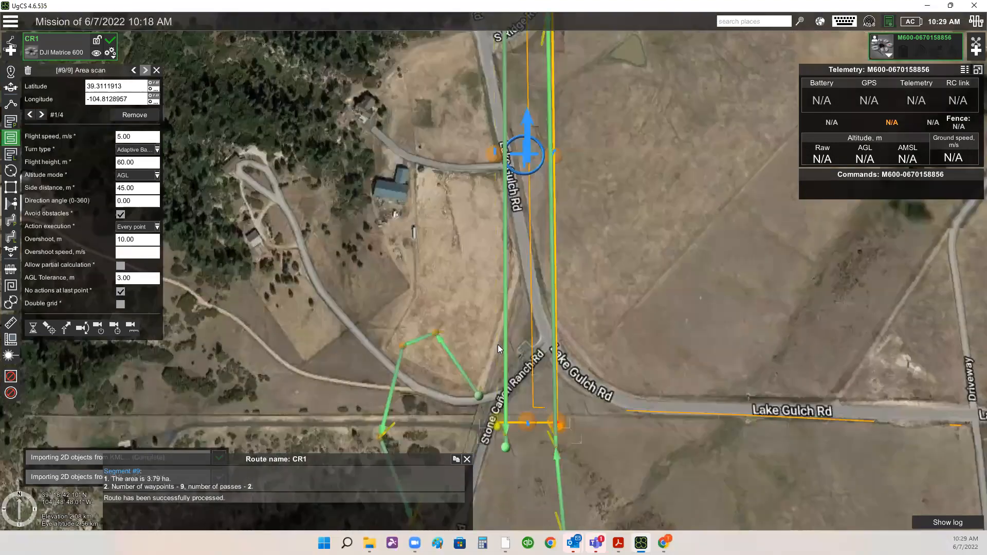
{"action": "scroll", "coordinate": [594, 309], "scroll_direction": "down", "scroll_amount": 2}
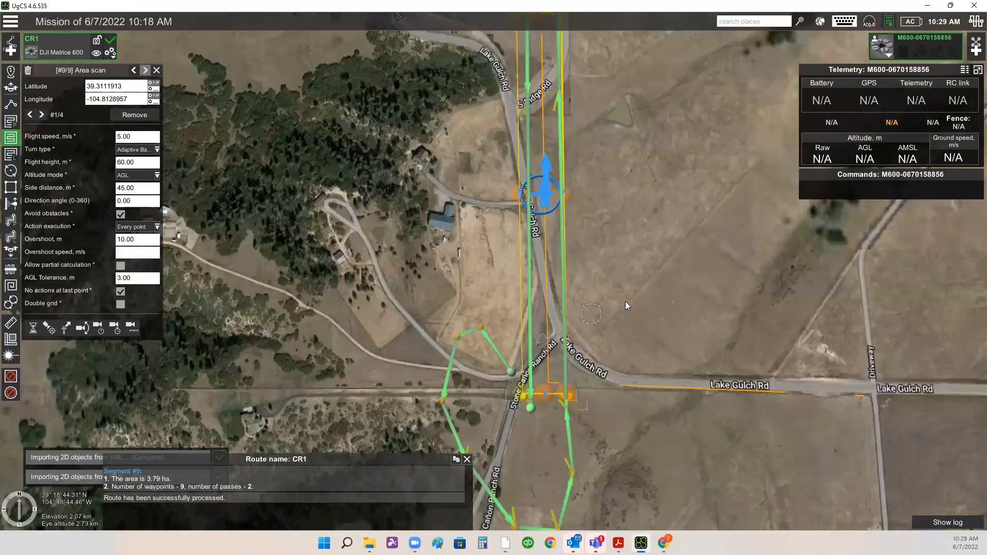
{"action": "scroll", "coordinate": [602, 318], "scroll_direction": "down", "scroll_amount": 3}
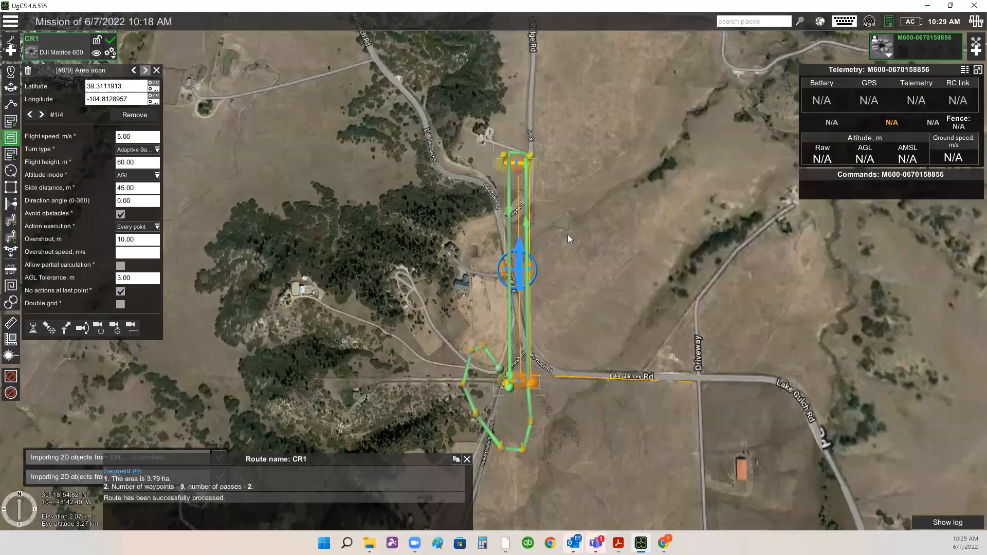
{"action": "left_click_drag", "start_coordinate": [526, 410], "coordinate": [520, 257]}
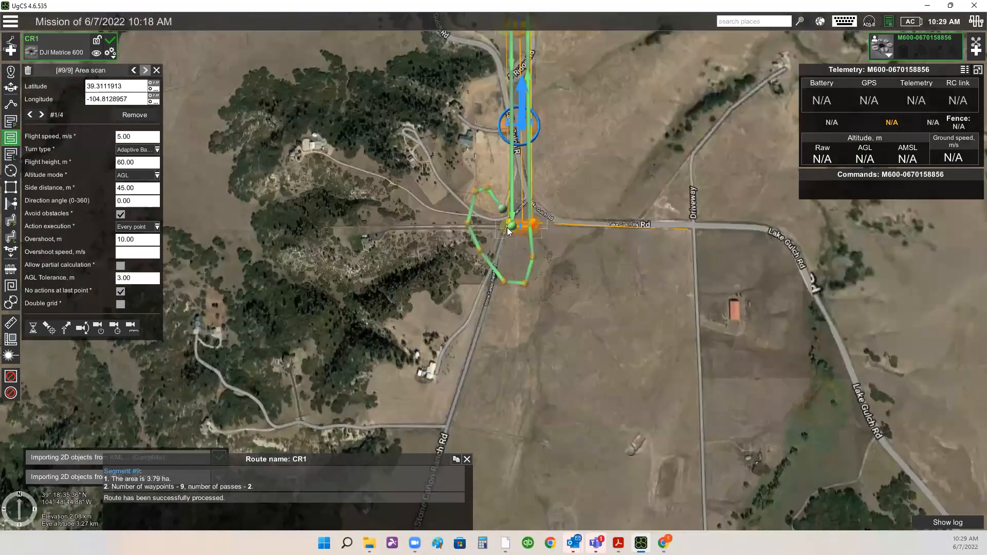
{"action": "scroll", "coordinate": [506, 243], "scroll_direction": "up", "scroll_amount": 3}
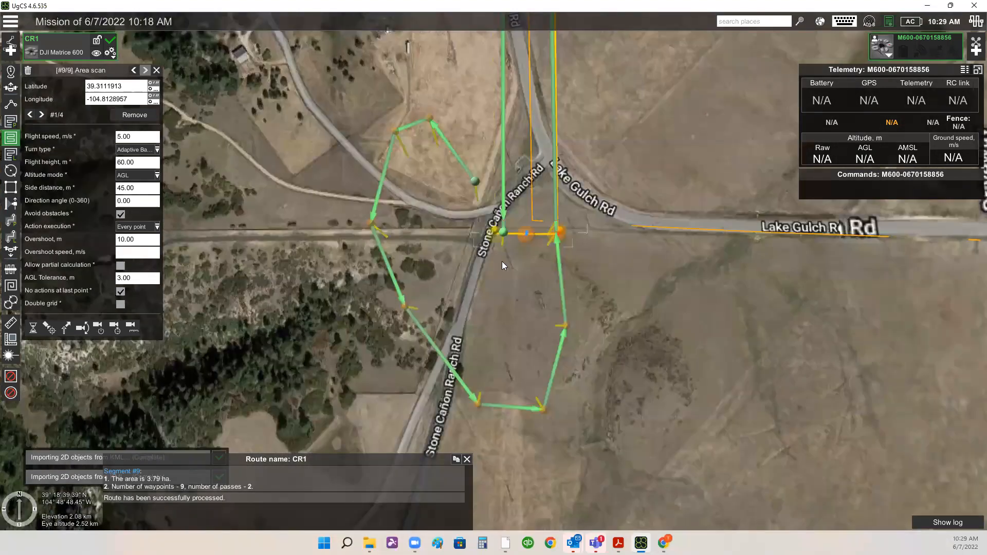
{"action": "scroll", "coordinate": [527, 274], "scroll_direction": "up", "scroll_amount": 1}
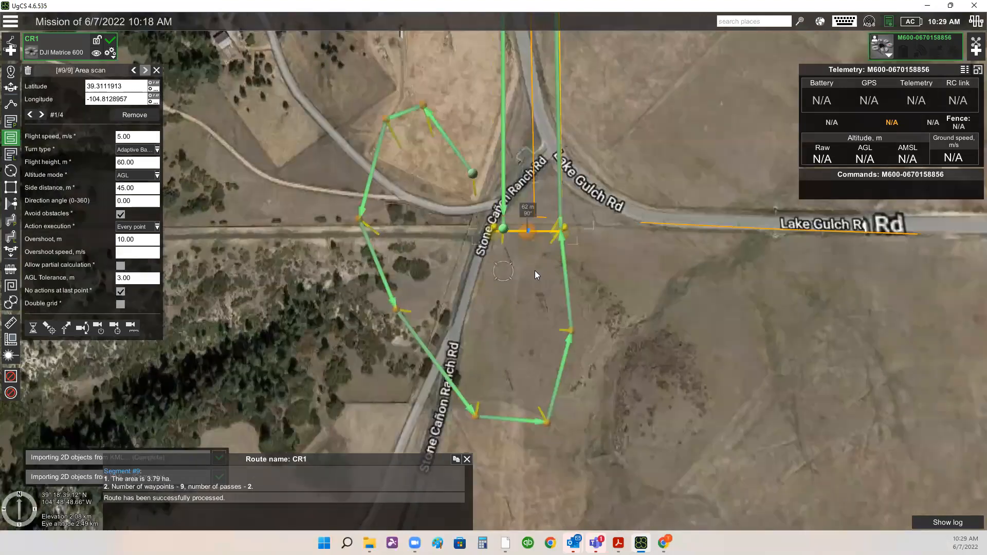
{"action": "scroll", "coordinate": [471, 322], "scroll_direction": "up", "scroll_amount": 2}
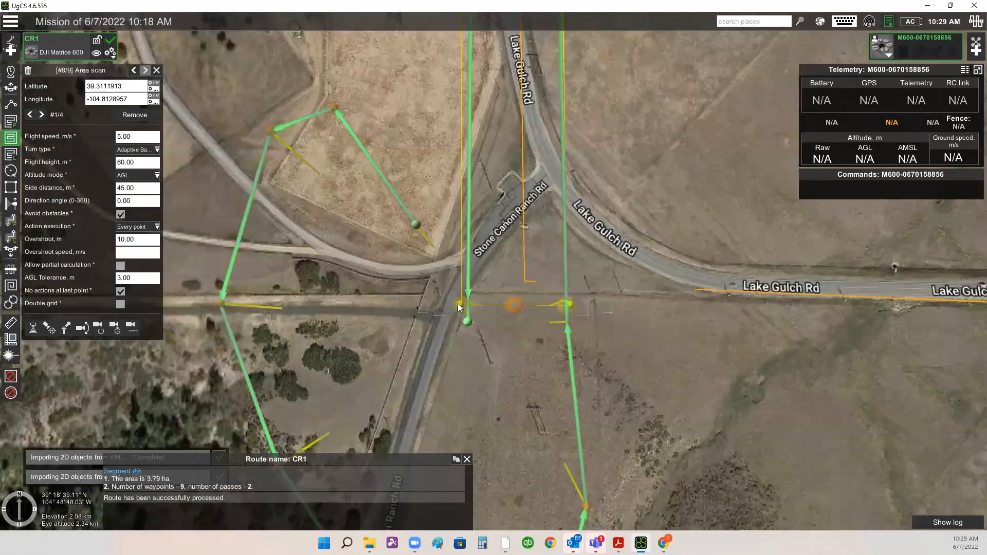
{"action": "left_click_drag", "start_coordinate": [457, 312], "coordinate": [464, 387]}
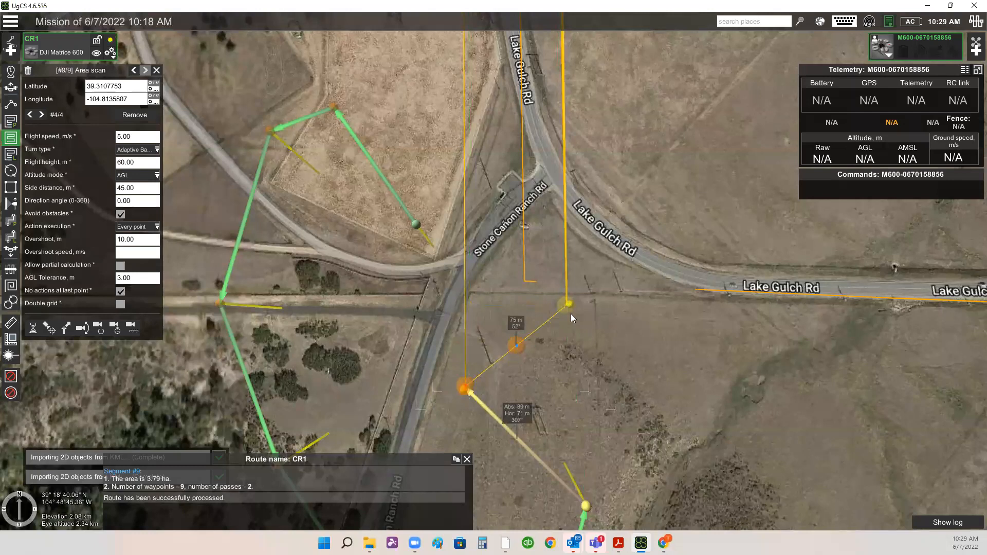
{"action": "left_click", "coordinate": [568, 315]}
{"action": "left_click_drag", "start_coordinate": [572, 387], "coordinate": [570, 394]}
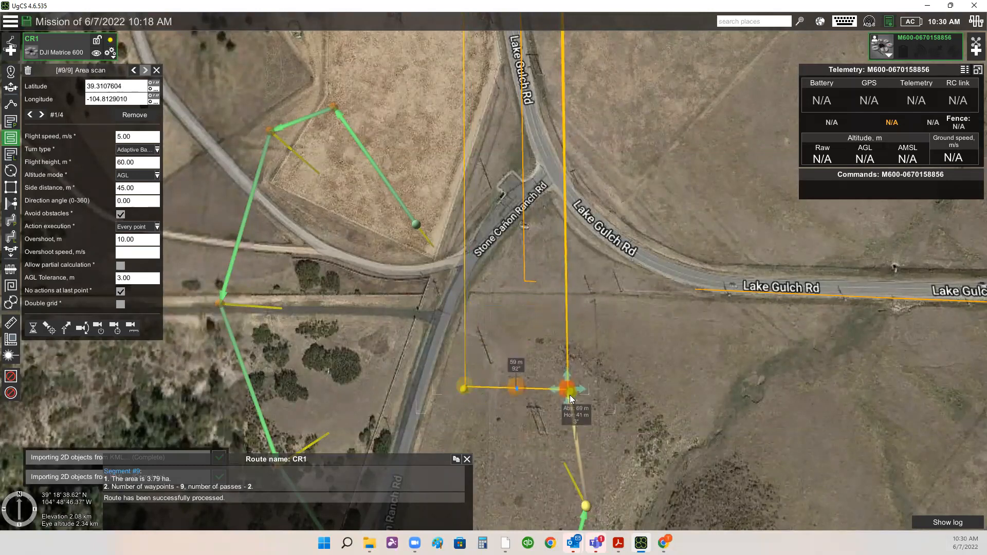
- Add four waypoints after the area scan, heading south and then curving north-west back across Stone Cañon Ranch Rd
{"action": "scroll", "coordinate": [651, 383], "scroll_direction": "down", "scroll_amount": 1}
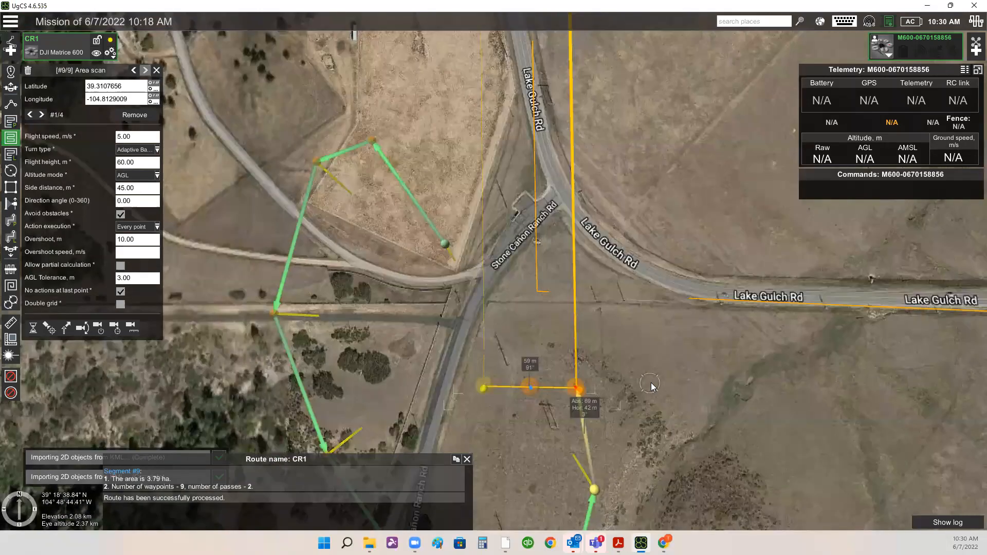
{"action": "scroll", "coordinate": [647, 380], "scroll_direction": "down", "scroll_amount": 2}
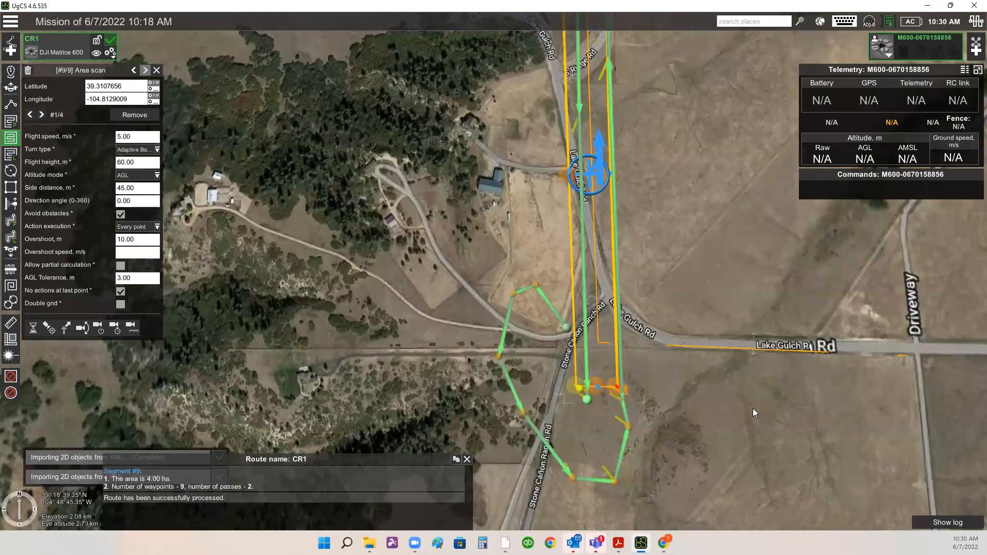
{"action": "scroll", "coordinate": [649, 353], "scroll_direction": "down", "scroll_amount": 1}
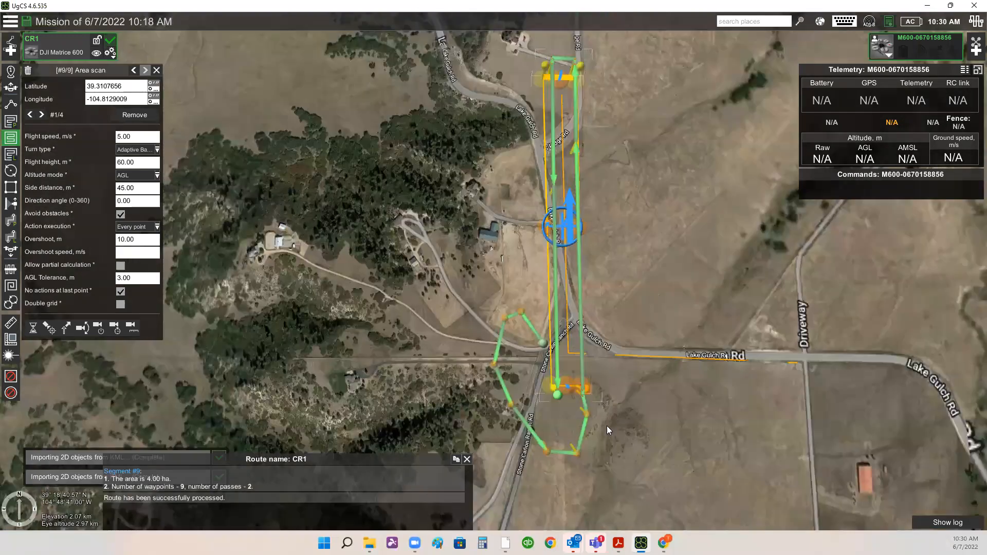
{"action": "left_click_drag", "start_coordinate": [662, 399], "coordinate": [660, 279]}
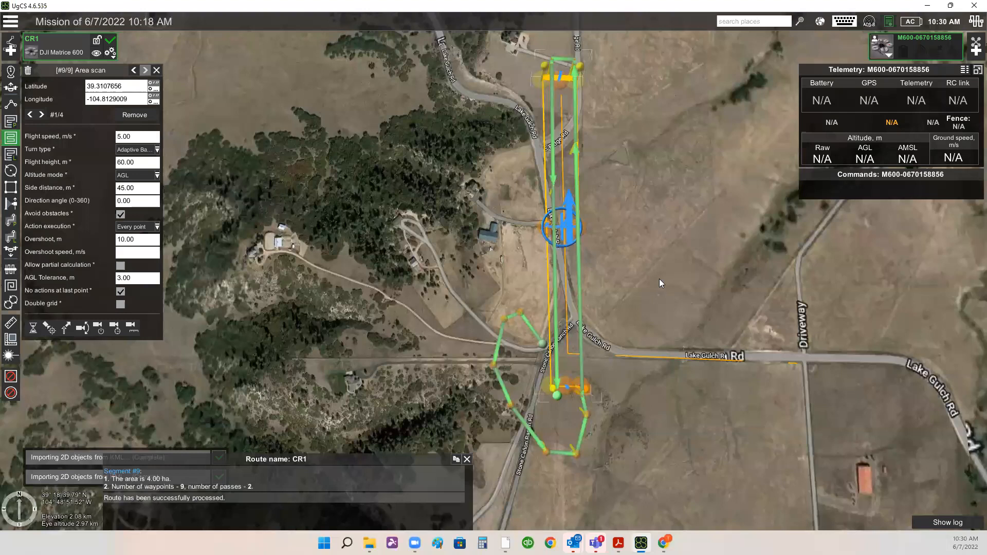
{"action": "left_click", "coordinate": [11, 105]}
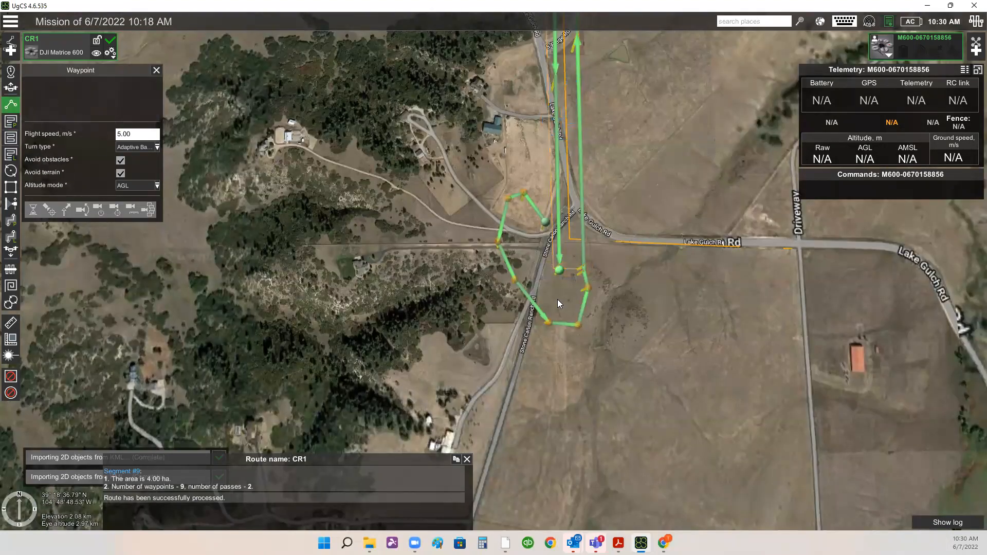
{"action": "left_click", "coordinate": [556, 359]}
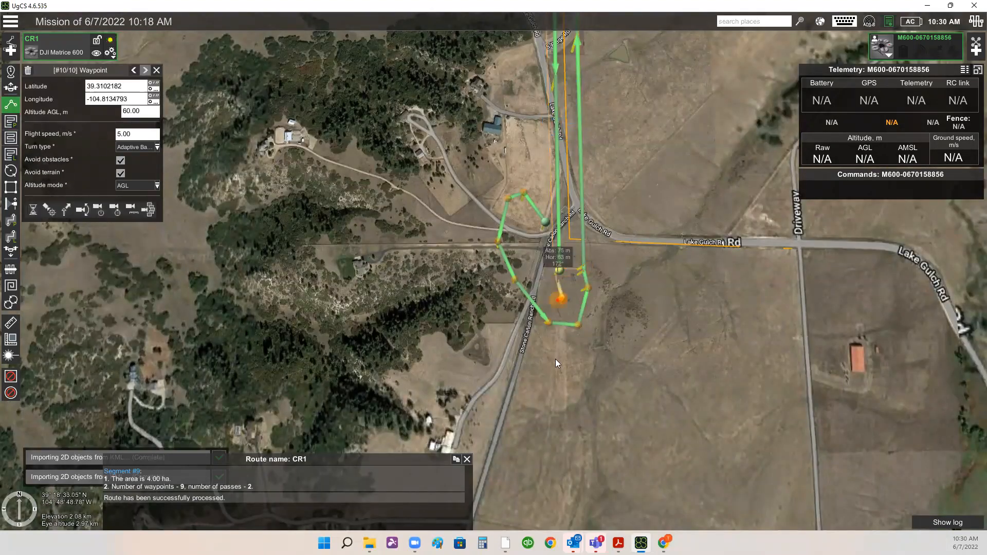
{"action": "left_click", "coordinate": [471, 310]}
{"action": "left_click", "coordinate": [465, 253]}
{"action": "left_click", "coordinate": [470, 229]}
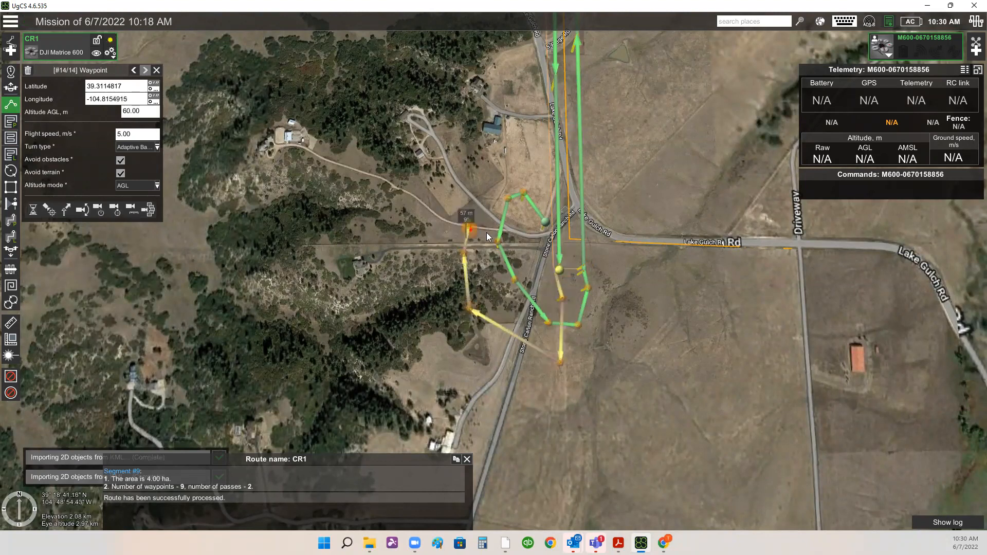
- Nudge the last waypoint slightly north-east onto the dirt road west of Stone Cañon Ranch Rd
{"action": "left_click_drag", "start_coordinate": [668, 316], "coordinate": [667, 325]}
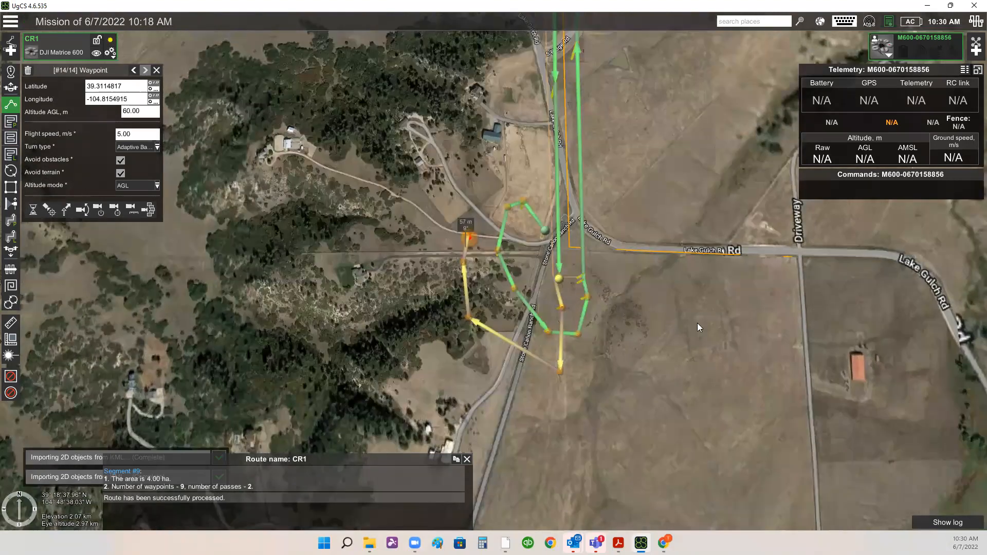
{"action": "scroll", "coordinate": [697, 323], "scroll_direction": "up", "scroll_amount": 3}
{"action": "scroll", "coordinate": [432, 260], "scroll_direction": "up", "scroll_amount": 2}
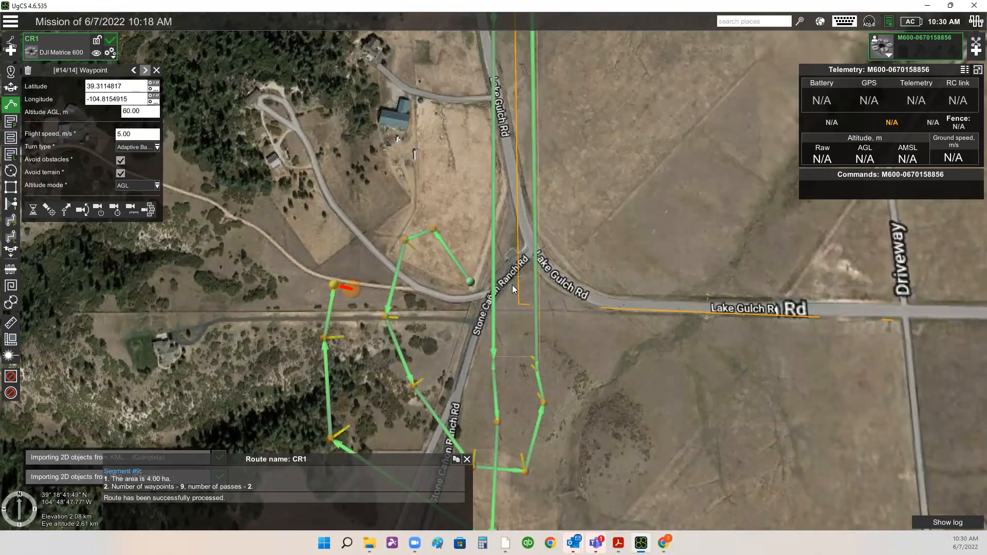
{"action": "left_click_drag", "start_coordinate": [665, 353], "coordinate": [655, 402]}
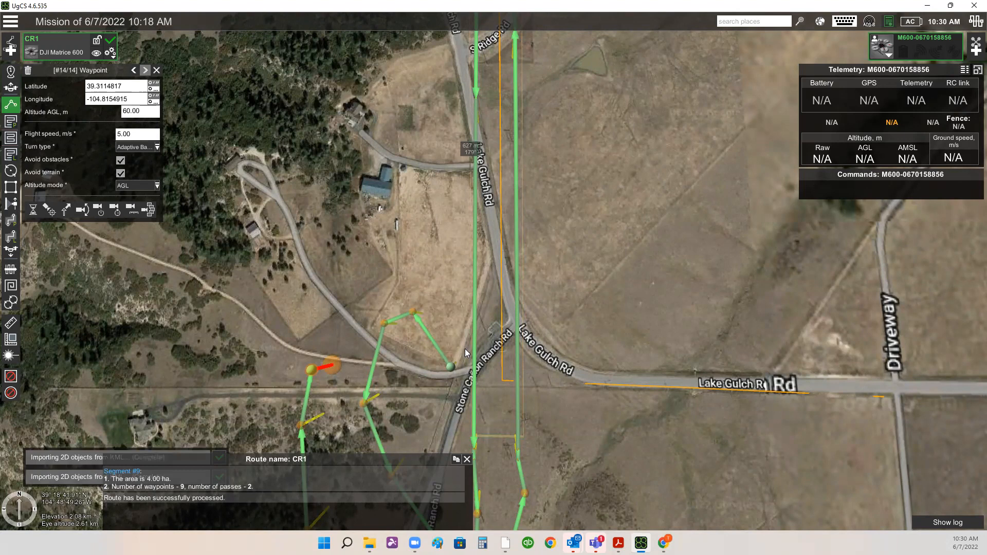
{"action": "left_click_drag", "start_coordinate": [337, 366], "coordinate": [353, 350]}
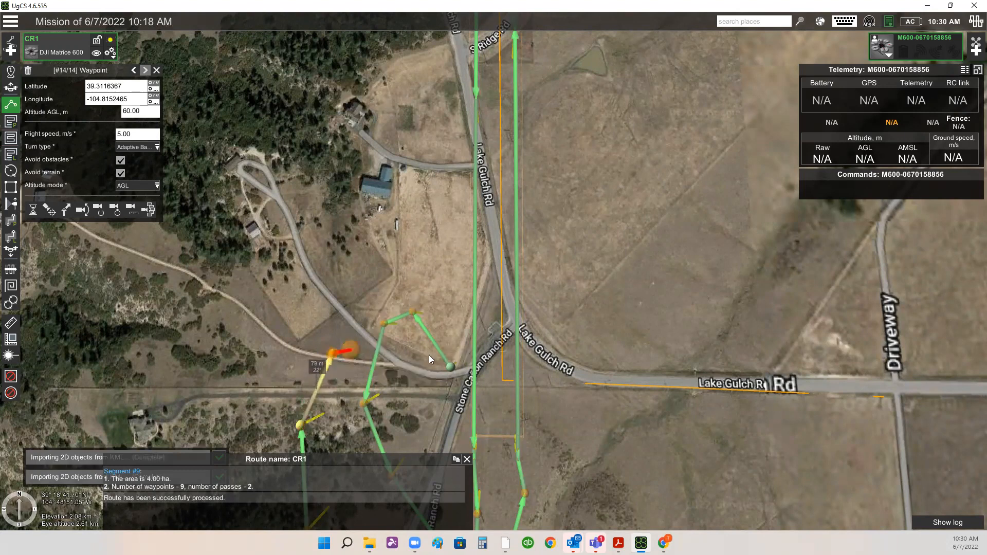
- Add three waypoints running east, the last about 650 m away past the Driveway, just north of Lake Gulch Rd
{"action": "left_click", "coordinate": [394, 345]}
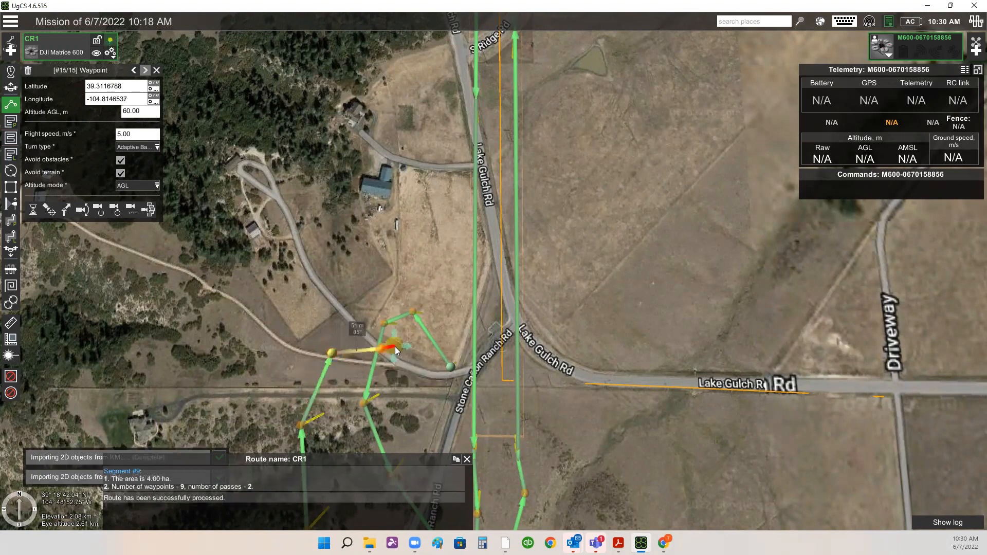
{"action": "left_click", "coordinate": [412, 348]}
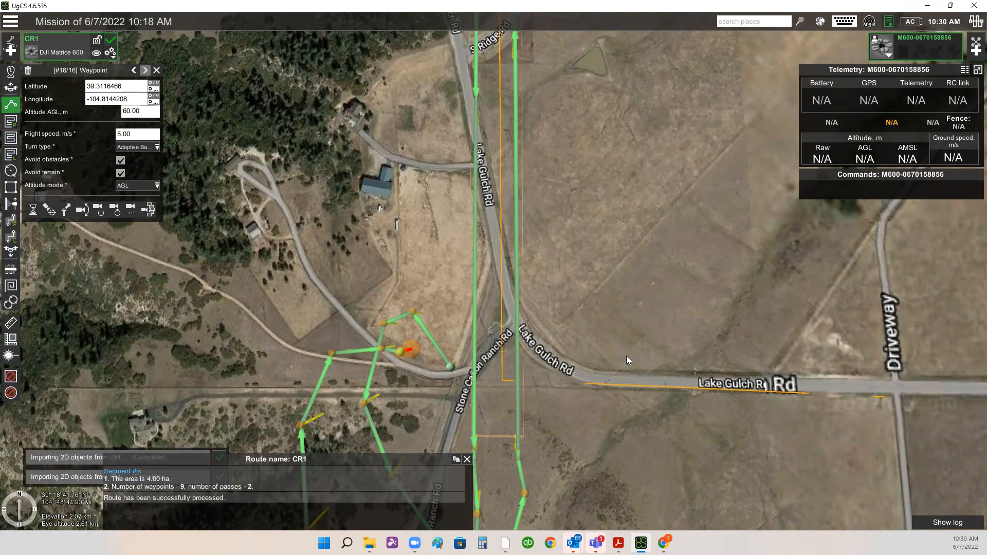
{"action": "left_click", "coordinate": [914, 361]}
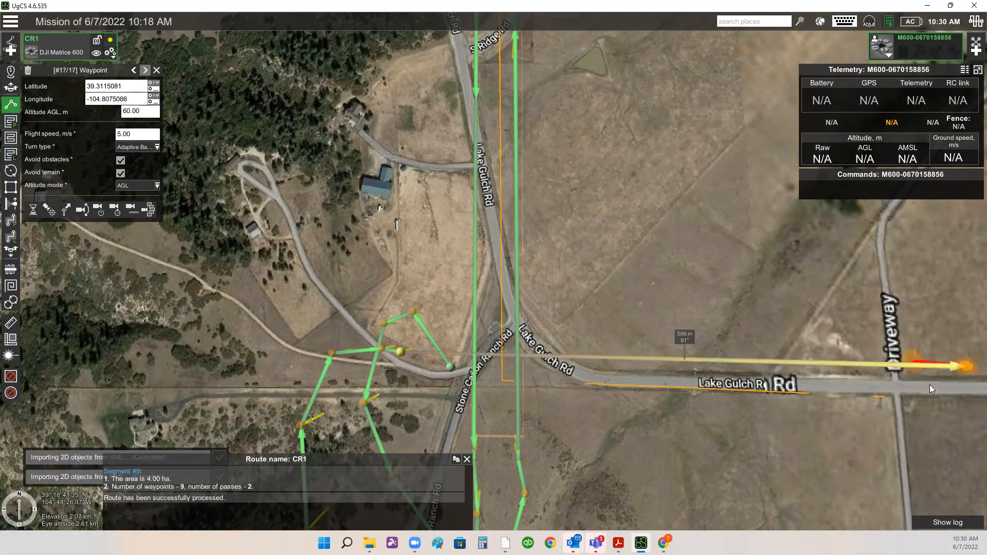
{"action": "left_click_drag", "start_coordinate": [719, 419], "coordinate": [482, 376]}
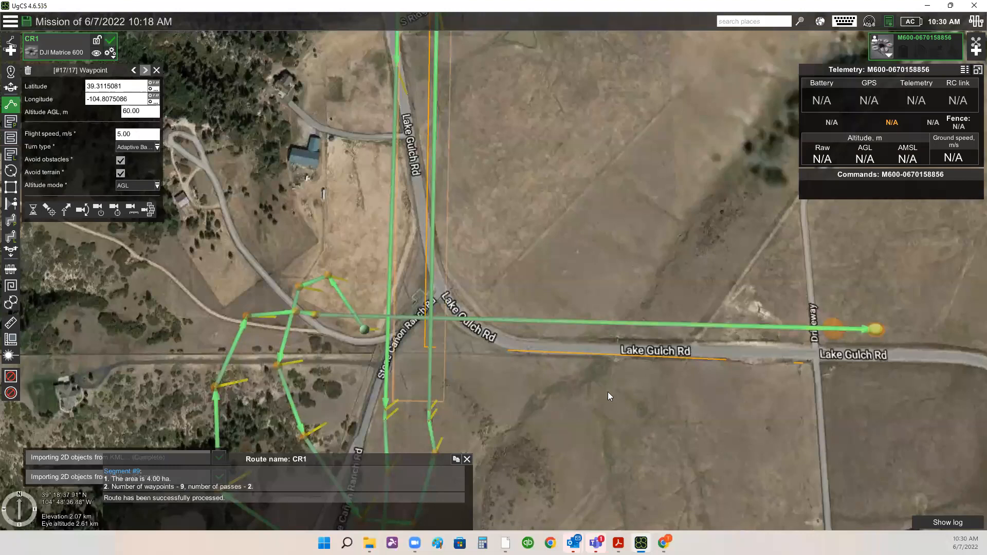
{"action": "left_click_drag", "start_coordinate": [608, 396], "coordinate": [589, 367]}
{"action": "scroll", "coordinate": [669, 346], "scroll_direction": "down", "scroll_amount": 1}
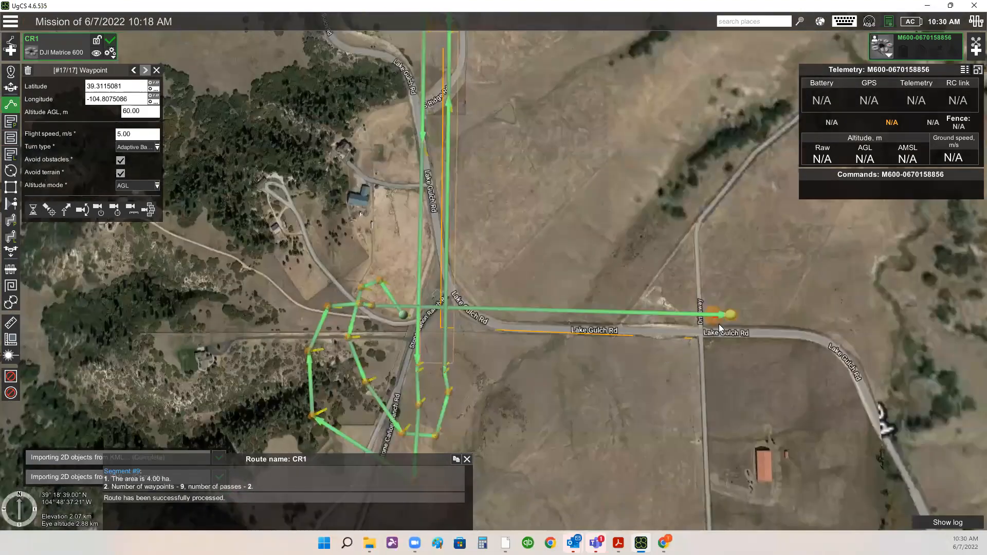
{"action": "left_click_drag", "start_coordinate": [713, 322], "coordinate": [743, 319]}
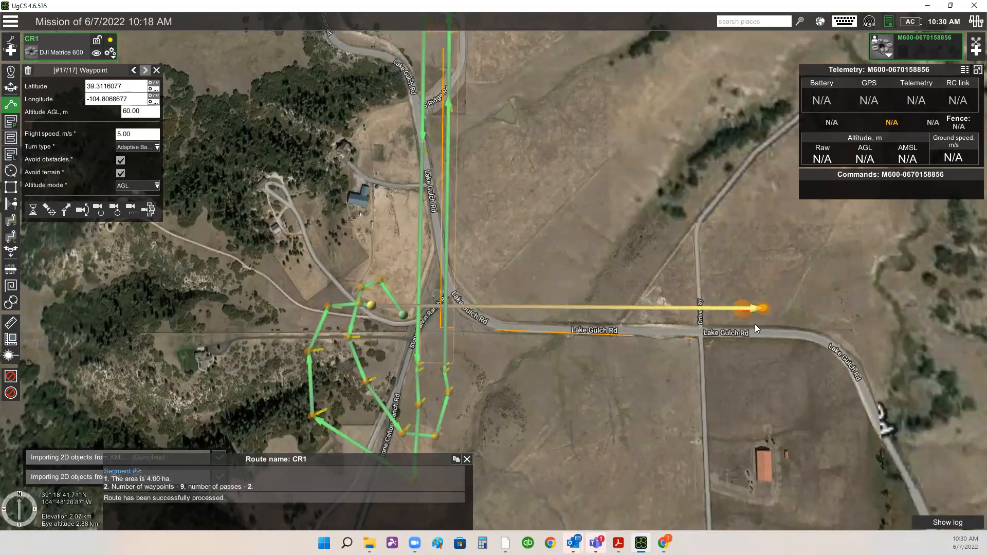
{"action": "left_click_drag", "start_coordinate": [746, 323], "coordinate": [751, 328]}
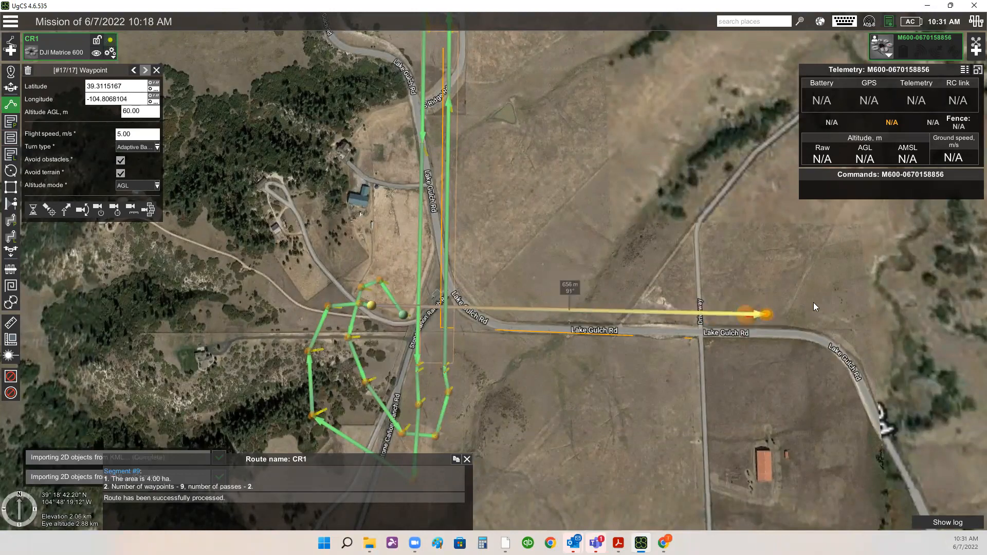
- Add five waypoints looping south across Lake Gulch Rd at the east end and returning west toward Stone Cañon Ranch Rd
{"action": "left_click", "coordinate": [786, 299], "text": "shift"}
{"action": "left_click", "coordinate": [803, 320], "text": "shift"}
{"action": "left_click", "coordinate": [806, 360], "text": "shift"}
{"action": "left_click", "coordinate": [770, 361], "text": "shift"}
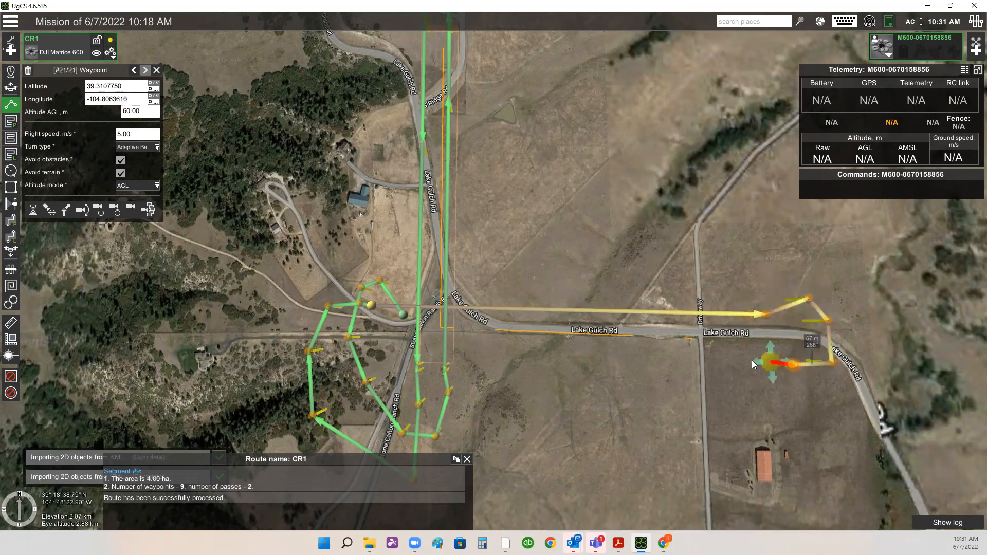
{"action": "left_click", "coordinate": [384, 338], "text": "shift"}
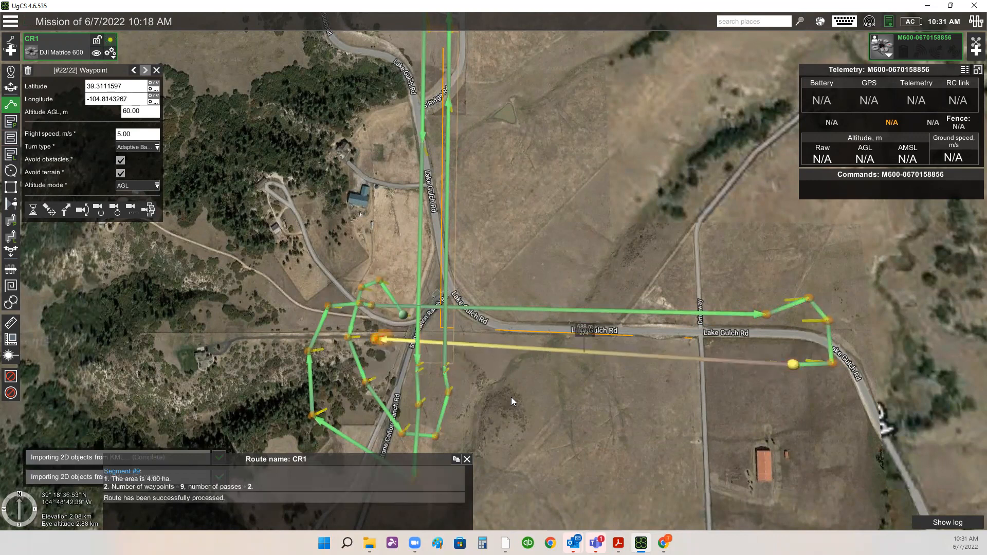
{"action": "left_click_drag", "start_coordinate": [710, 367], "coordinate": [684, 350]}
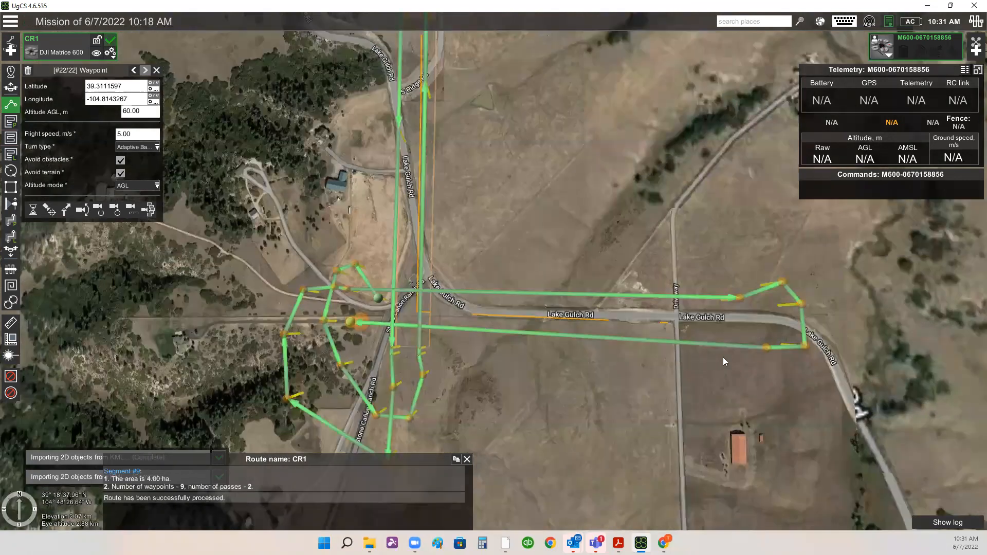
{"action": "scroll", "coordinate": [693, 326], "scroll_direction": "up", "scroll_amount": 3}
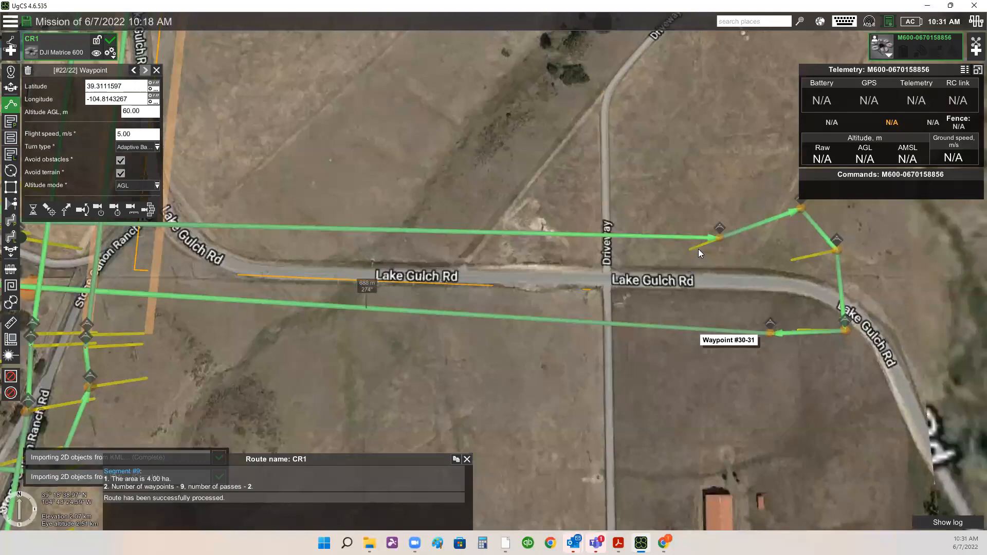
- Nudge the waypoint north of Lake Gulch Rd at the east end of the route slightly east
{"action": "left_click_drag", "start_coordinate": [693, 251], "coordinate": [735, 252]}
{"action": "scroll", "coordinate": [783, 248], "scroll_direction": "up", "scroll_amount": 1}
{"action": "scroll", "coordinate": [660, 239], "scroll_direction": "up", "scroll_amount": 1}
{"action": "left_click_drag", "start_coordinate": [795, 243], "coordinate": [584, 180]}
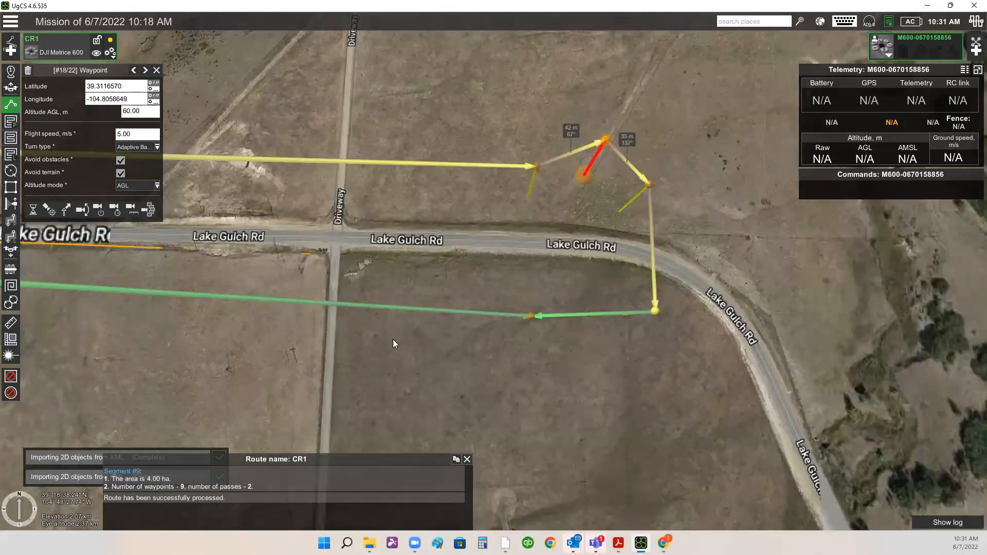
{"action": "scroll", "coordinate": [394, 341], "scroll_direction": "down", "scroll_amount": 1}
{"action": "scroll", "coordinate": [643, 345], "scroll_direction": "down", "scroll_amount": 5}
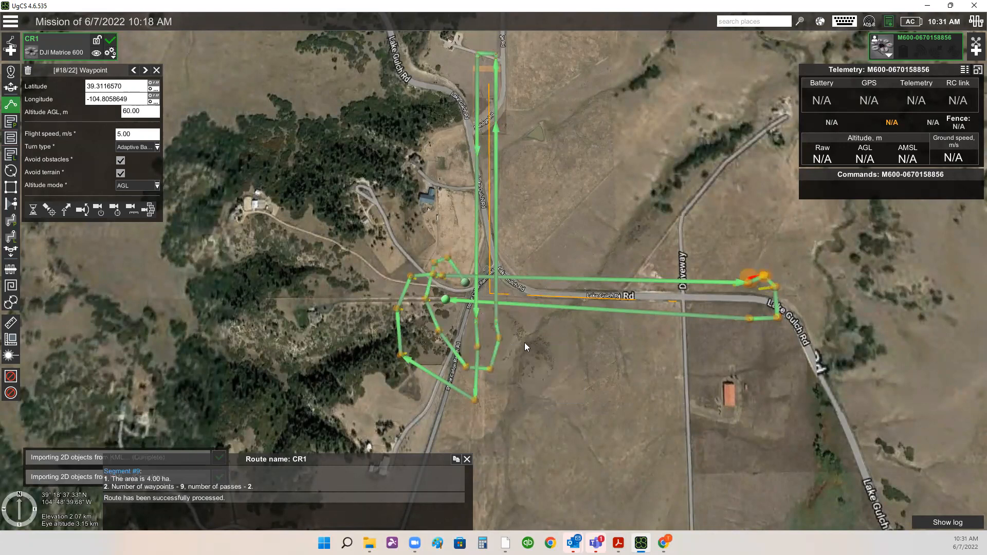
- Open the elevation profile for route CR1
{"action": "left_click", "coordinate": [110, 52]}
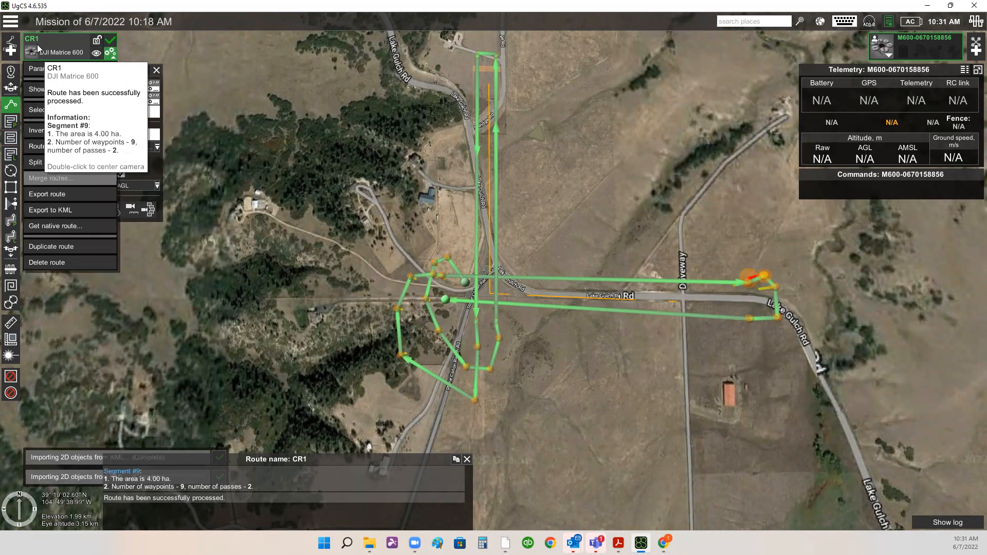
{"action": "left_click", "coordinate": [74, 88]}
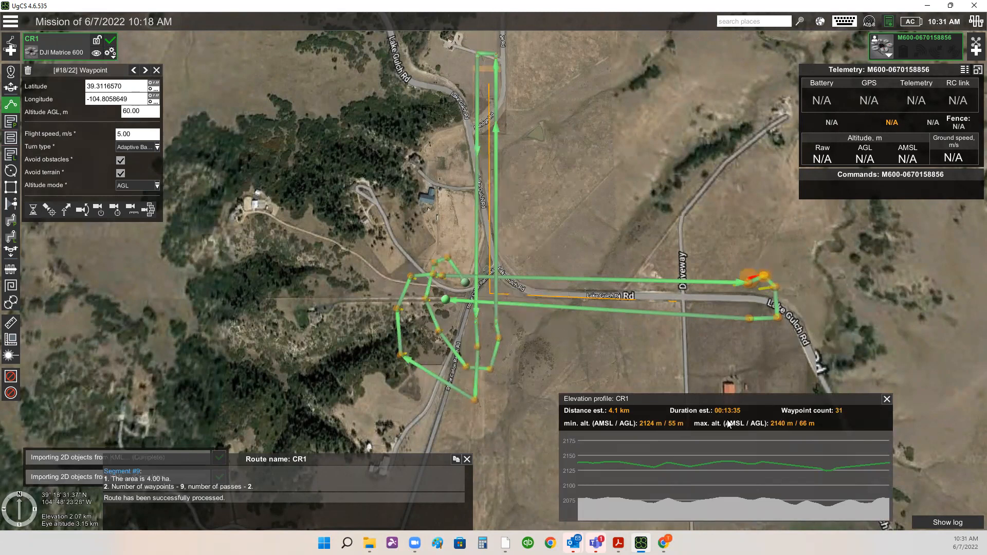
{"action": "scroll", "coordinate": [427, 317], "scroll_direction": "up", "scroll_amount": 1}
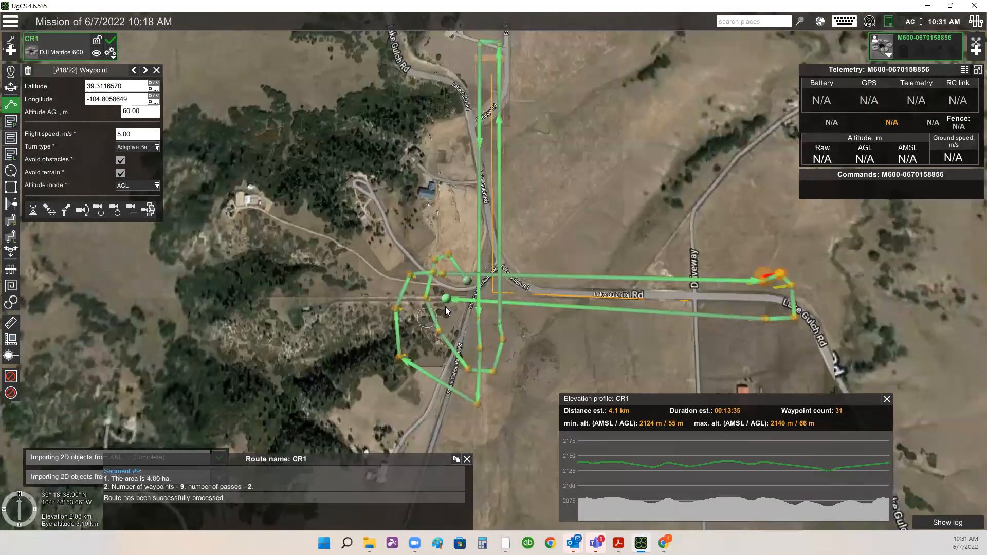
{"action": "scroll", "coordinate": [488, 329], "scroll_direction": "up", "scroll_amount": 3}
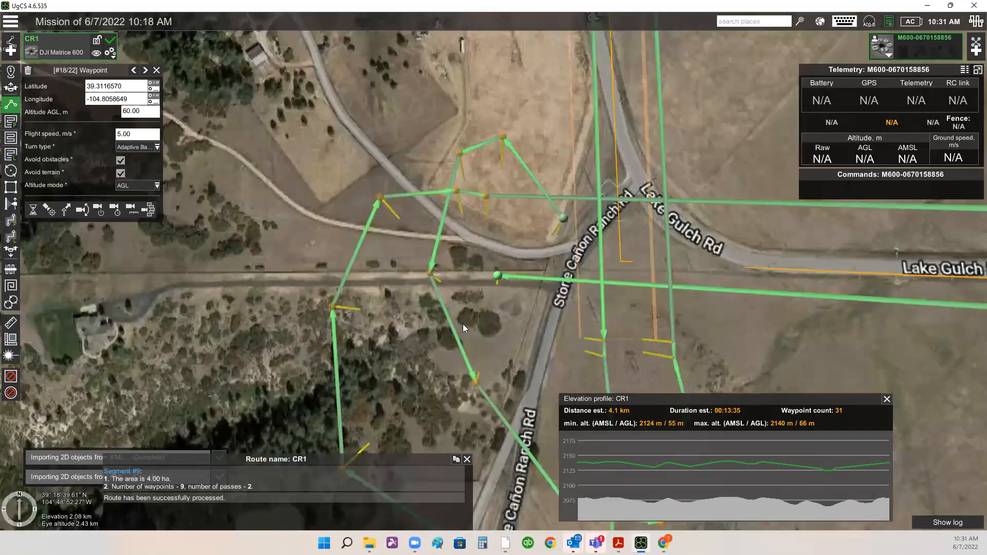
- Append three waypoints after the last one, stepping west along the dirt road and then north toward Lake Gulch Rd
{"action": "left_click_drag", "start_coordinate": [463, 324], "coordinate": [471, 350]}
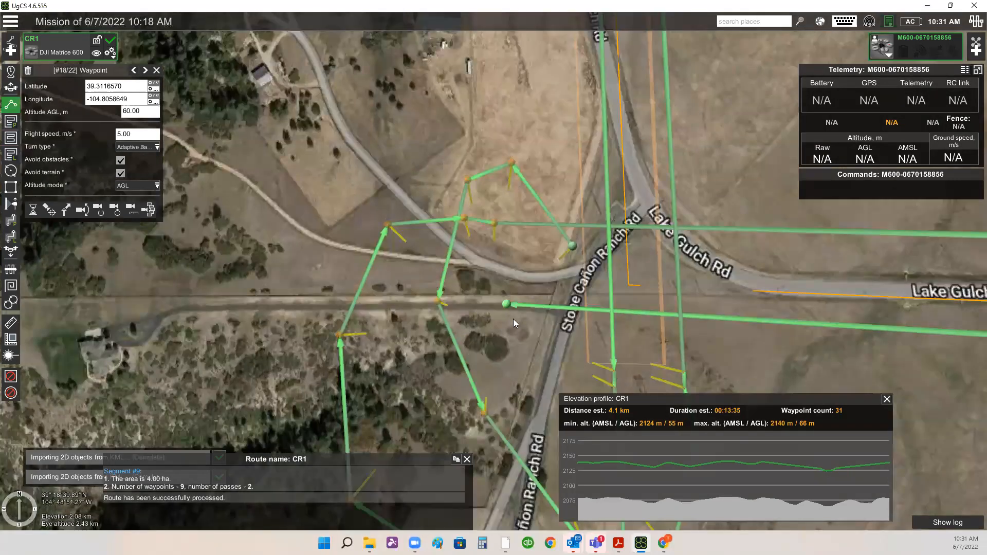
{"action": "left_click_drag", "start_coordinate": [537, 277], "coordinate": [547, 263]}
{"action": "left_click", "coordinate": [534, 246]}
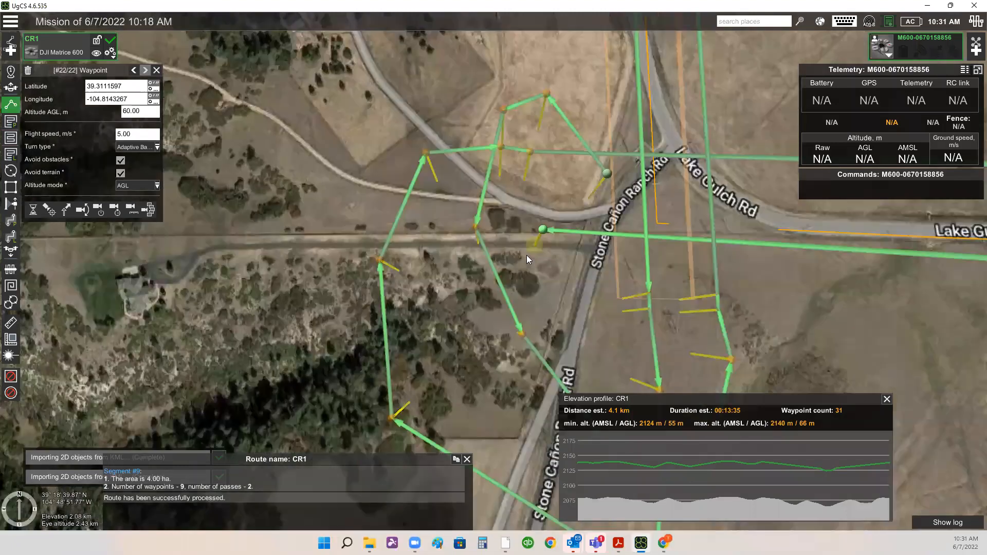
{"action": "left_click", "coordinate": [587, 195]}
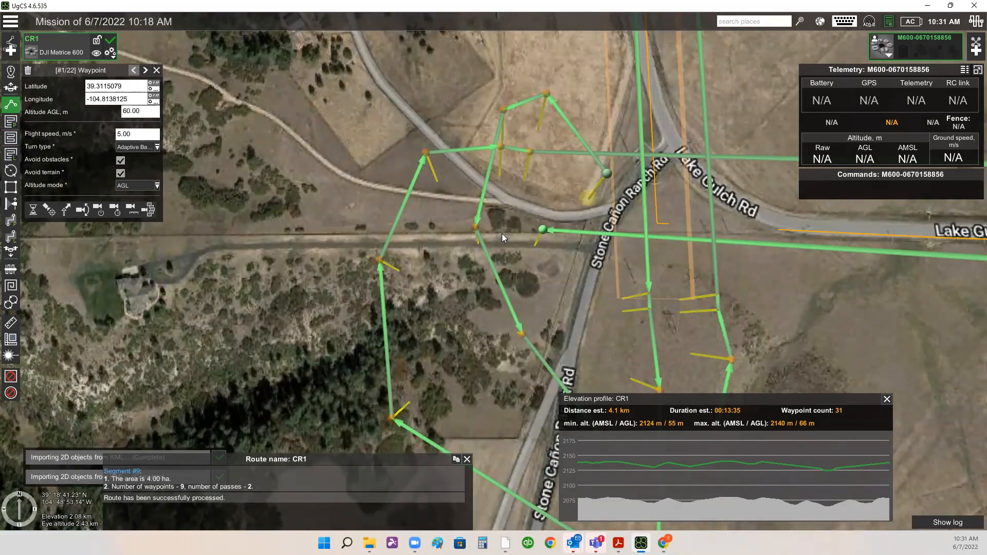
{"action": "left_click", "coordinate": [533, 245]}
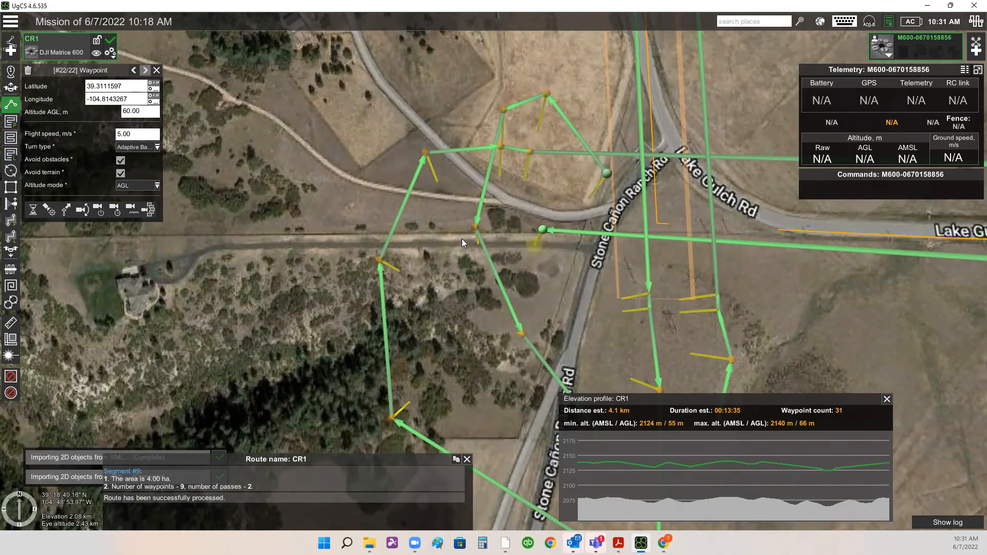
{"action": "left_click", "coordinate": [502, 240]}
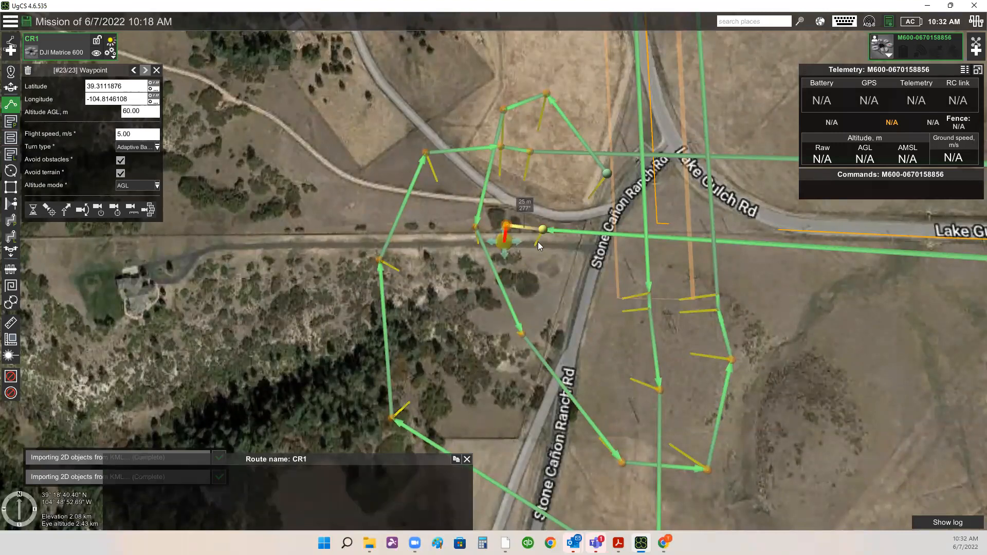
{"action": "left_click", "coordinate": [497, 202]}
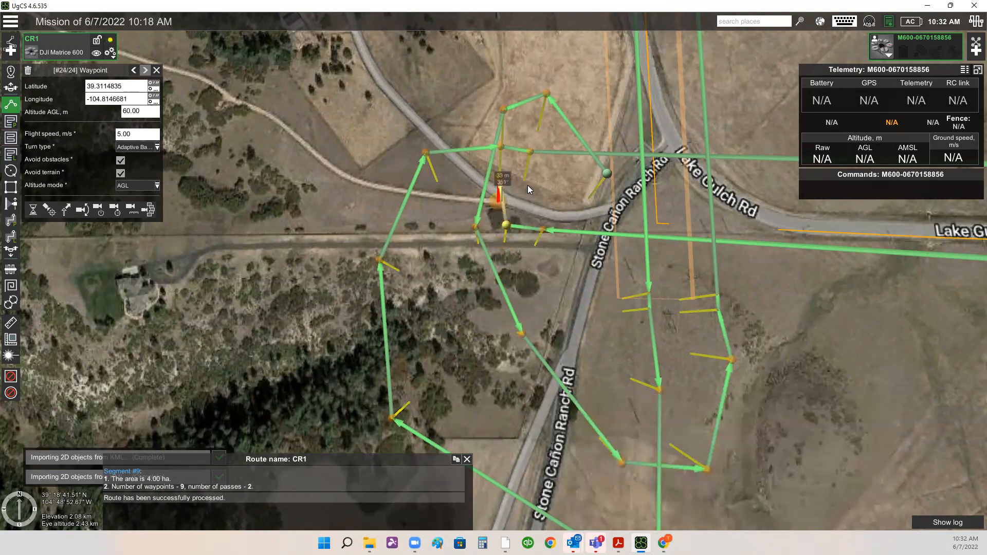
{"action": "left_click", "coordinate": [528, 185]}
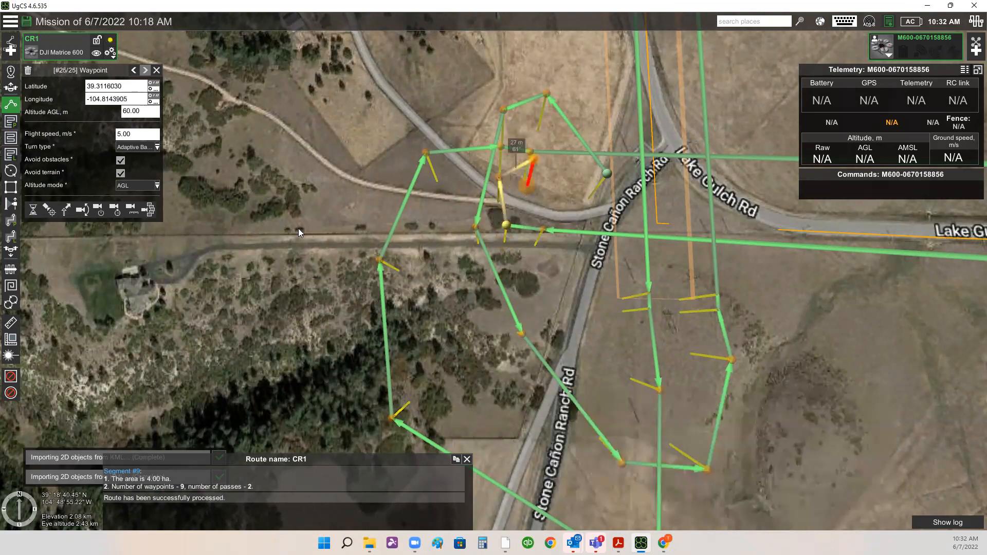
- Place a landing point on the dirt road curve just west of Stone Cañon Ranch Rd
{"action": "left_click", "coordinate": [11, 250]}
{"action": "scroll", "coordinate": [597, 203], "scroll_direction": "up", "scroll_amount": 1}
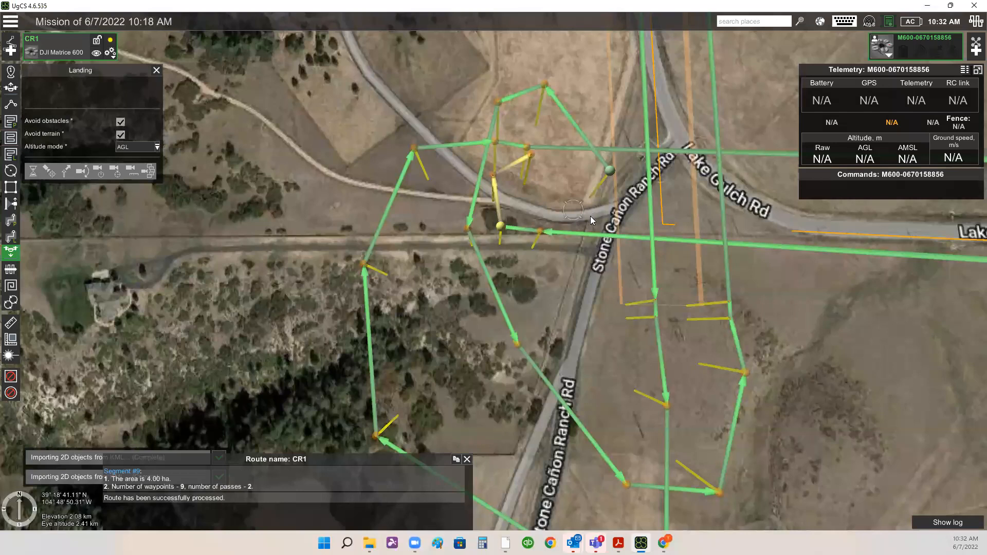
{"action": "scroll", "coordinate": [597, 217], "scroll_direction": "up", "scroll_amount": 2}
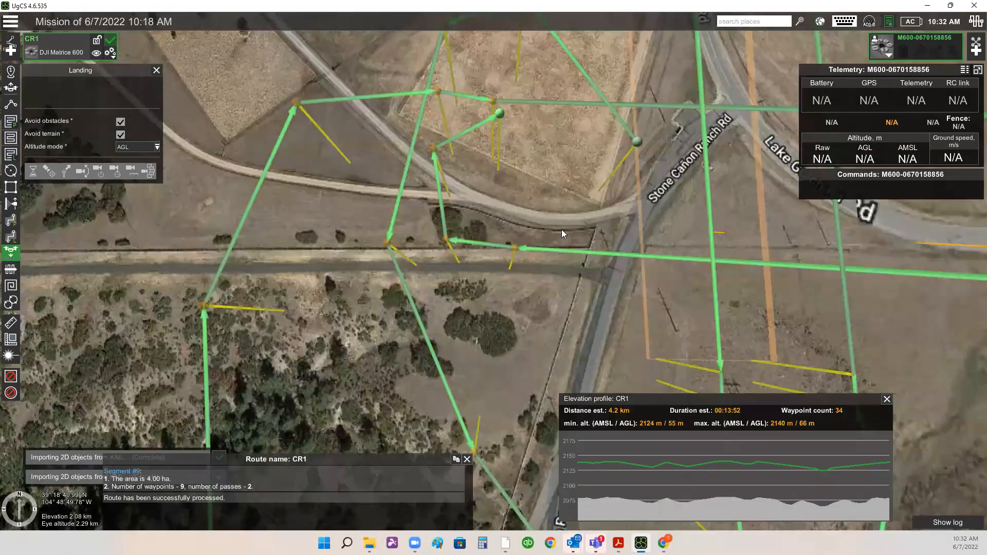
{"action": "scroll", "coordinate": [540, 235], "scroll_direction": "up", "scroll_amount": 2}
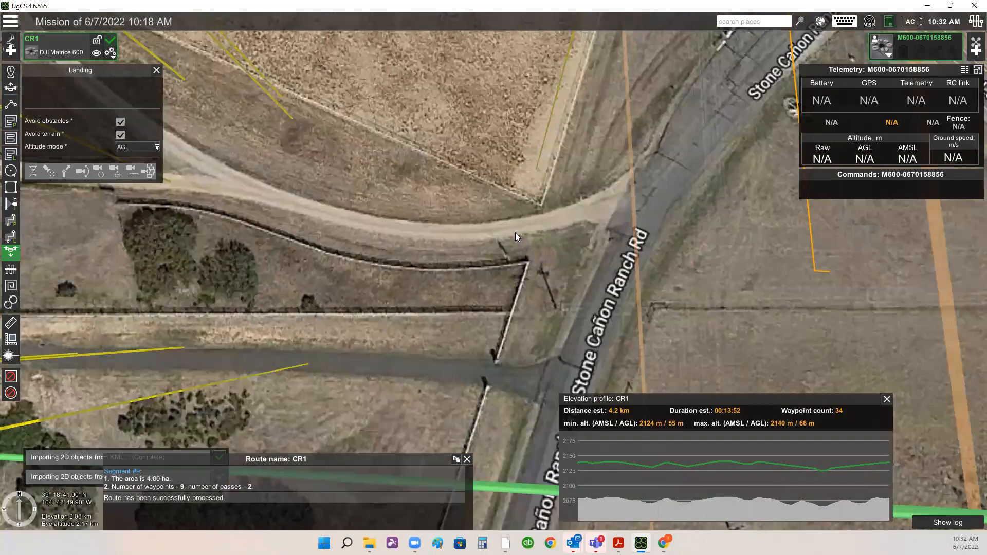
{"action": "left_click", "coordinate": [430, 232]}
{"action": "scroll", "coordinate": [479, 233], "scroll_direction": "down", "scroll_amount": 1}
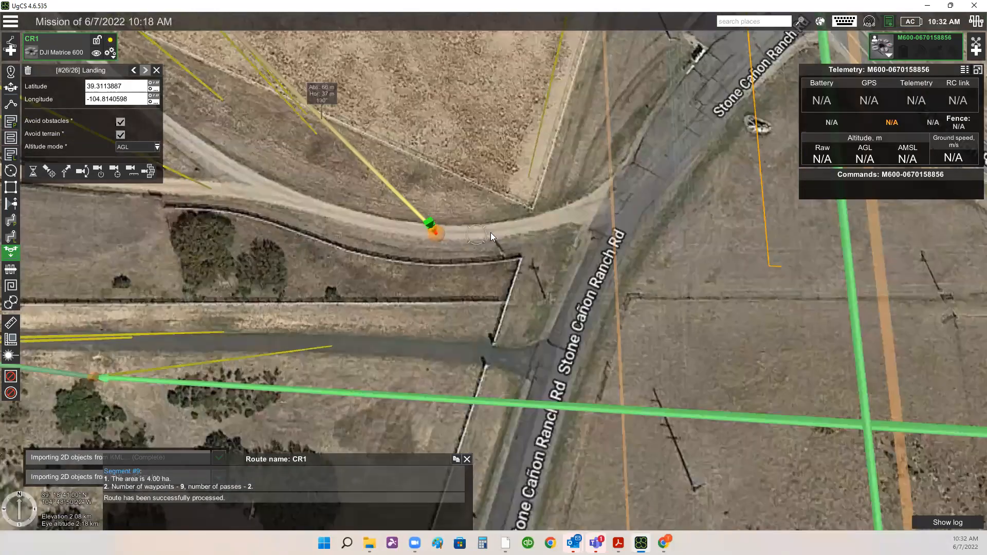
{"action": "scroll", "coordinate": [461, 303], "scroll_direction": "down", "scroll_amount": 2}
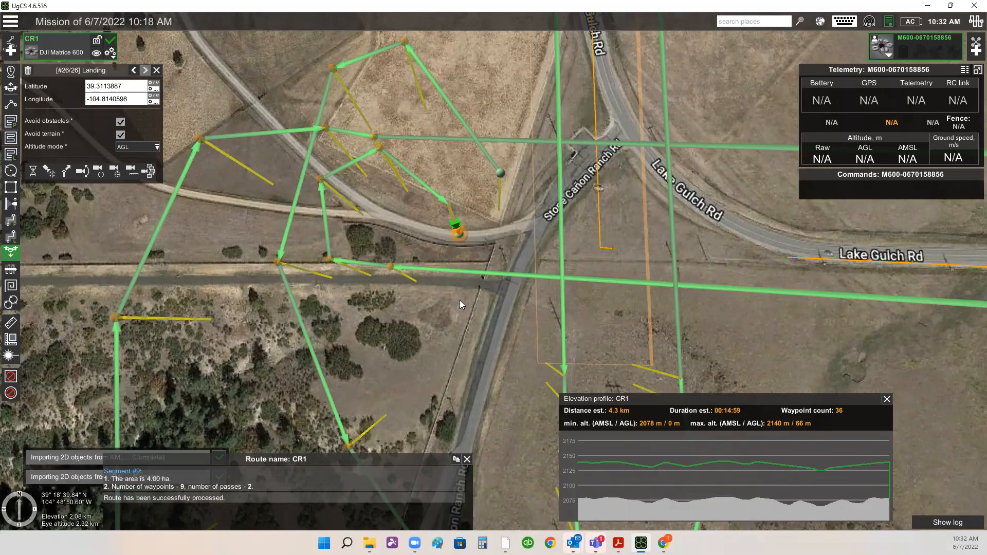
- Pan and zoom around the map to review the complete route from the landing point to the northern corridor
{"action": "right_click_drag", "start_coordinate": [459, 300], "coordinate": [459, 309]}
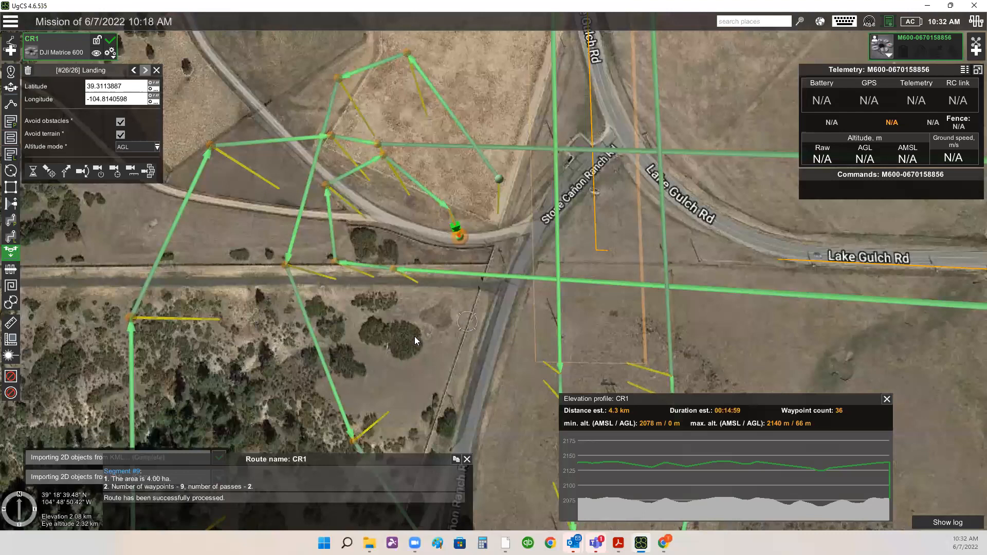
{"action": "right_click_drag", "start_coordinate": [415, 337], "coordinate": [477, 308]}
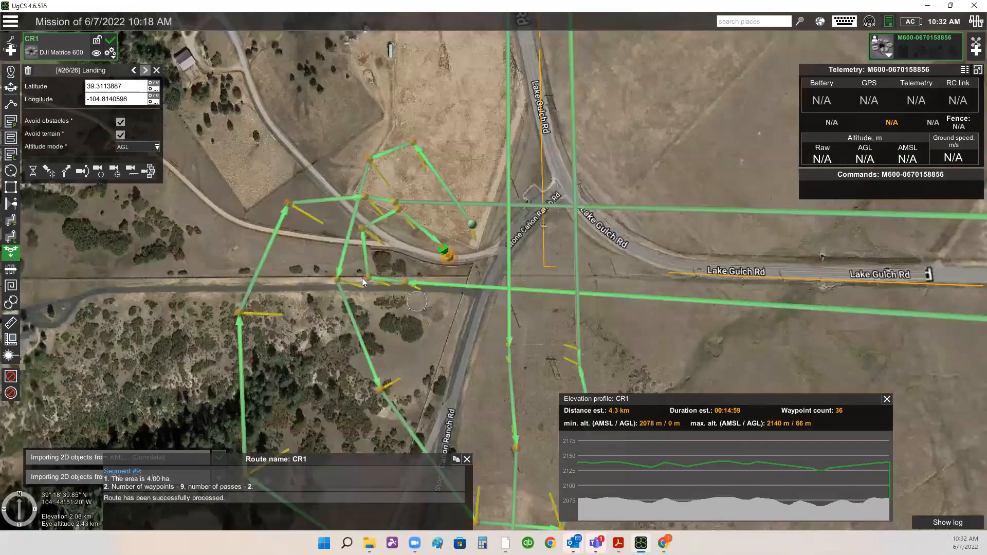
{"action": "right_click_drag", "start_coordinate": [362, 277], "coordinate": [530, 381]}
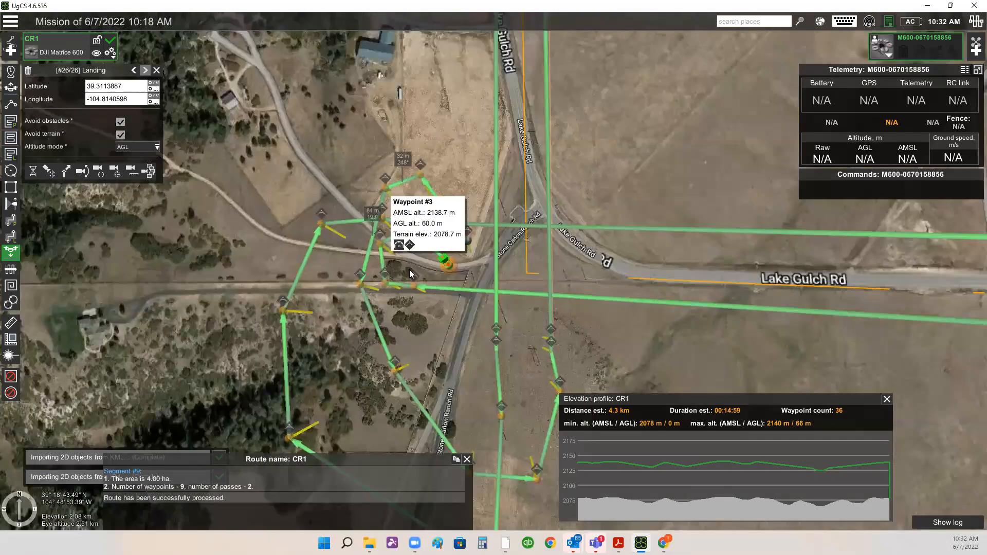
{"action": "scroll", "coordinate": [410, 269], "scroll_direction": "down", "scroll_amount": 2}
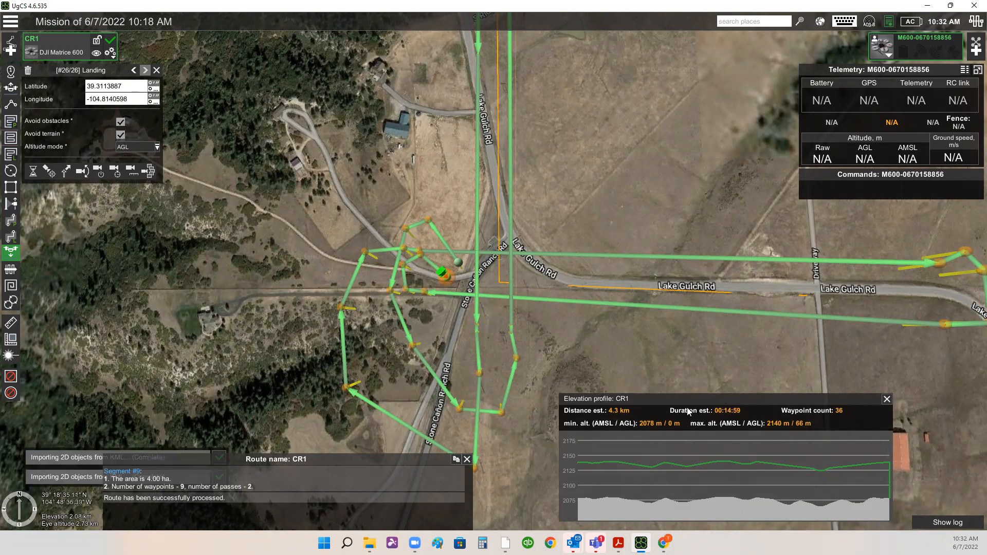
{"action": "left_click_drag", "start_coordinate": [678, 349], "coordinate": [675, 355]}
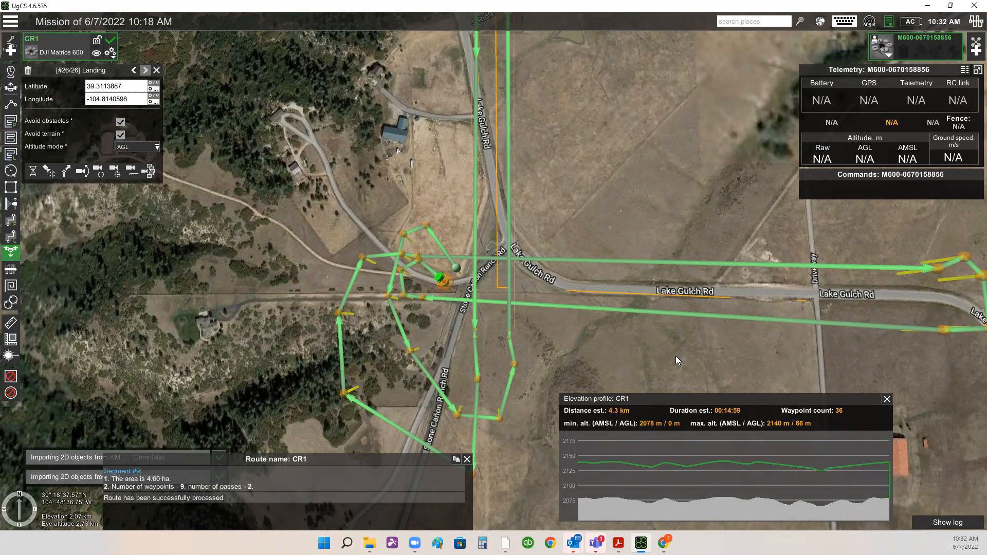
{"action": "scroll", "coordinate": [522, 286], "scroll_direction": "up", "scroll_amount": 1}
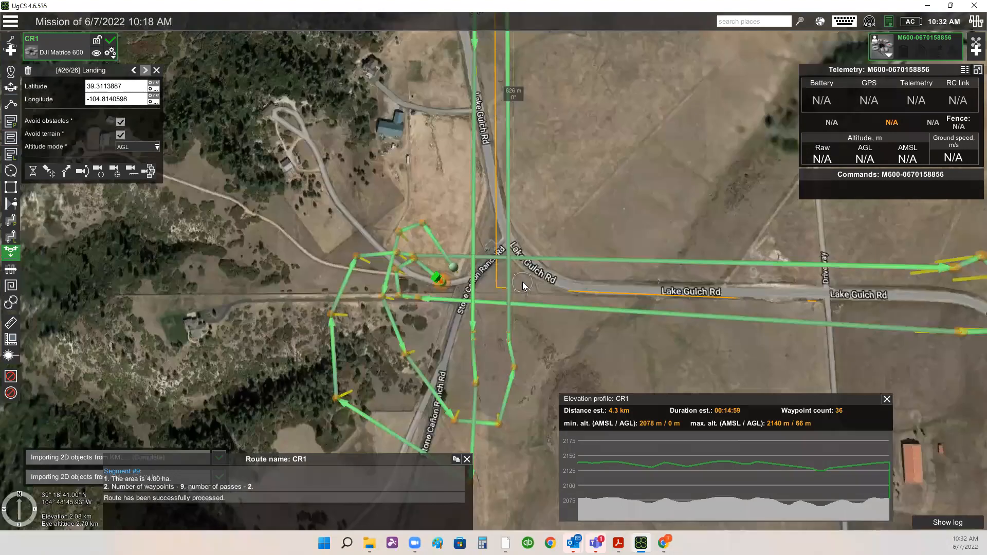
{"action": "left_click_drag", "start_coordinate": [561, 254], "coordinate": [560, 221]}
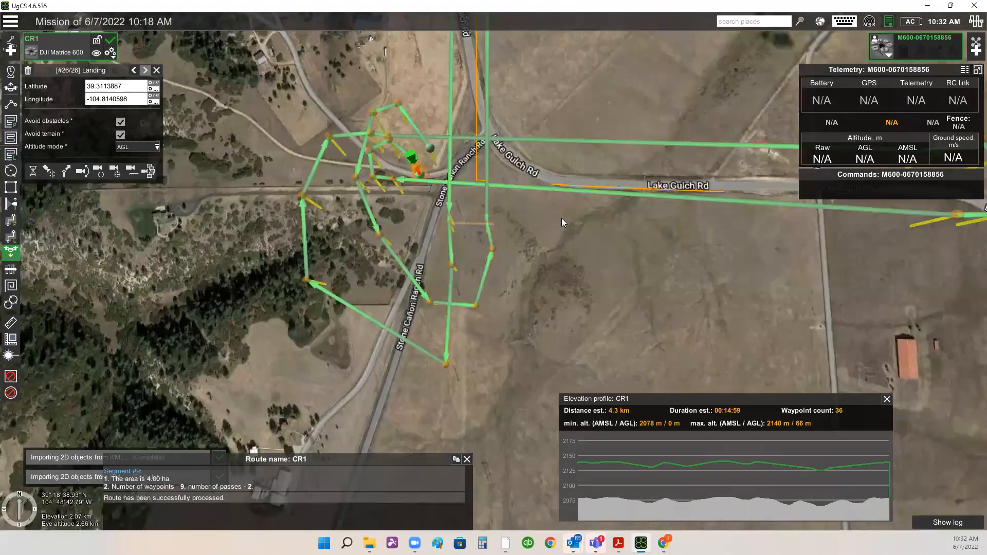
{"action": "scroll", "coordinate": [545, 282], "scroll_direction": "down", "scroll_amount": 3}
{"action": "left_click_drag", "start_coordinate": [557, 83], "coordinate": [554, 149]}
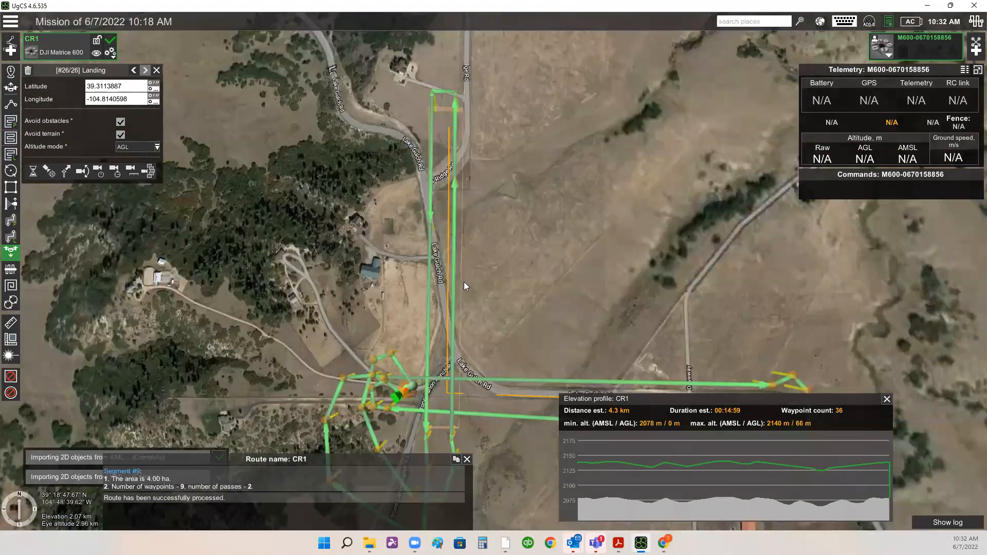
{"action": "left_click_drag", "start_coordinate": [545, 230], "coordinate": [556, 97]}
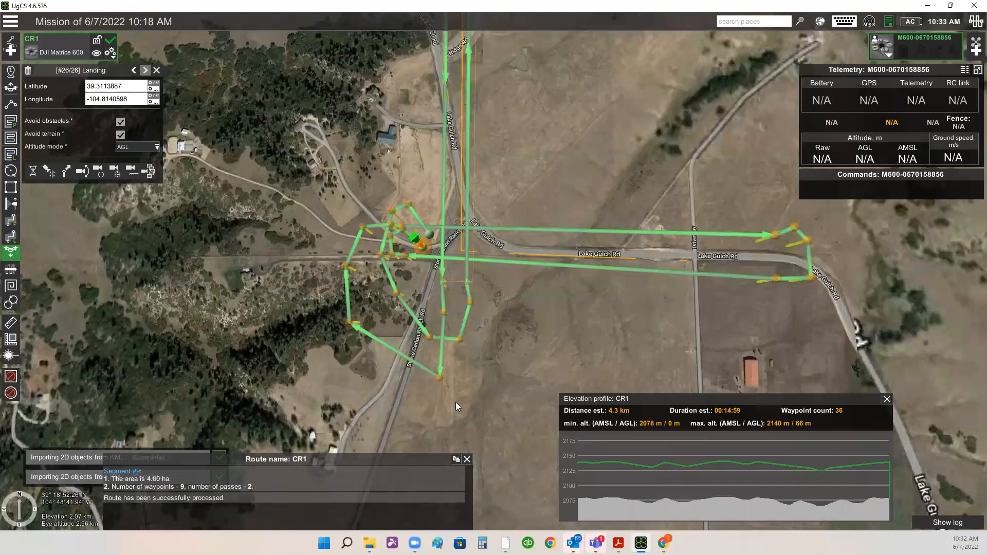
{"action": "left_click_drag", "start_coordinate": [475, 195], "coordinate": [475, 316]}
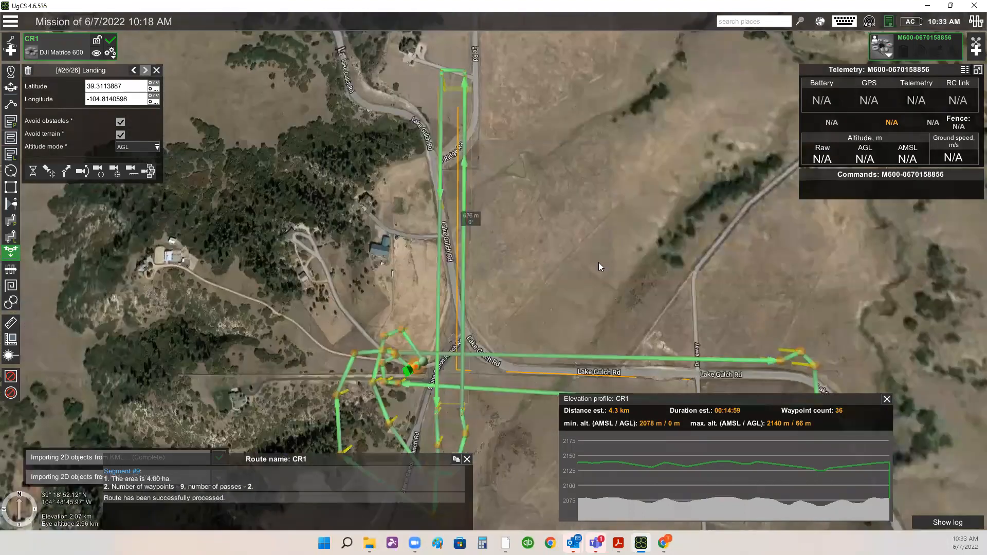
{"action": "left_click_drag", "start_coordinate": [577, 245], "coordinate": [570, 158]}
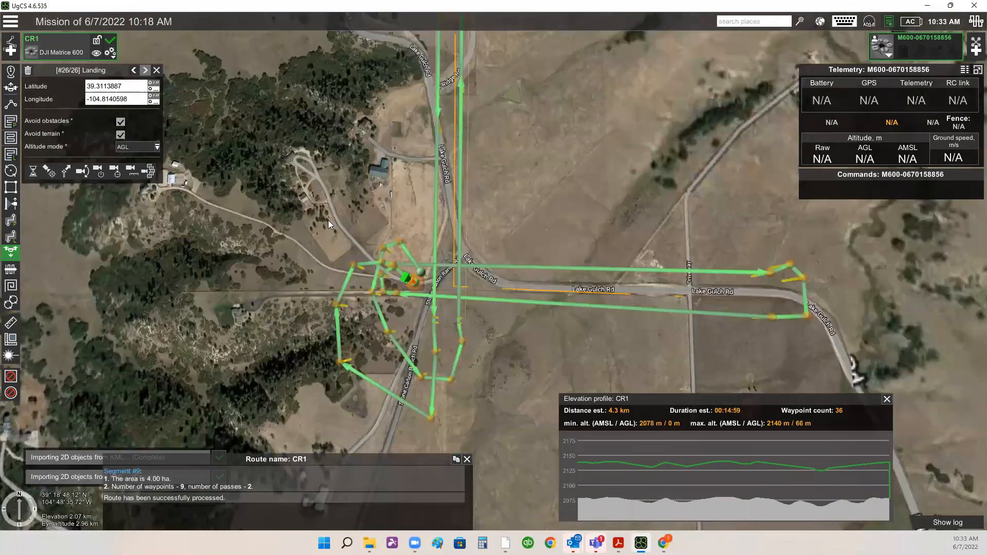
{"action": "left_click_drag", "start_coordinate": [328, 264], "coordinate": [329, 220]}
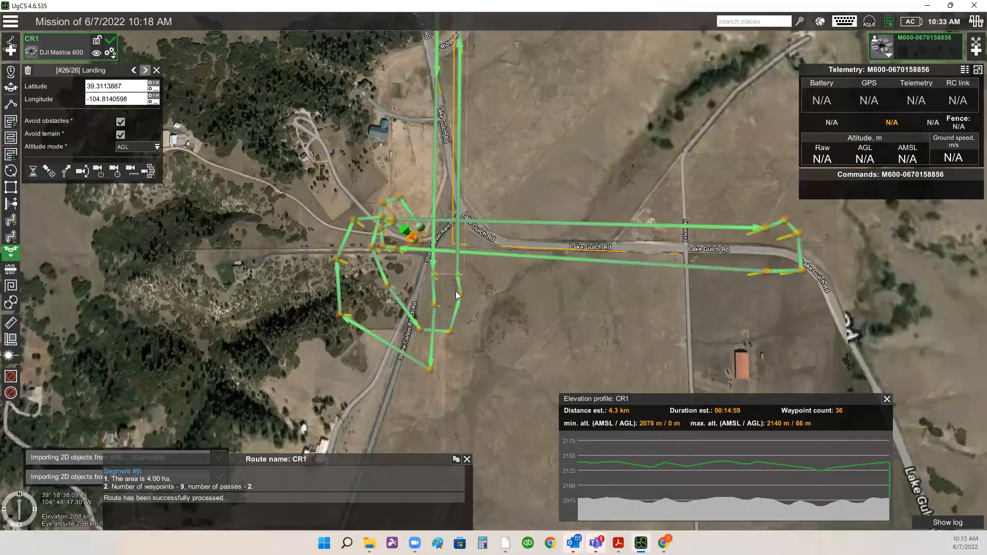
{"action": "left_click_drag", "start_coordinate": [445, 316], "coordinate": [445, 341]}
{"action": "scroll", "coordinate": [435, 383], "scroll_direction": "up", "scroll_amount": 2}
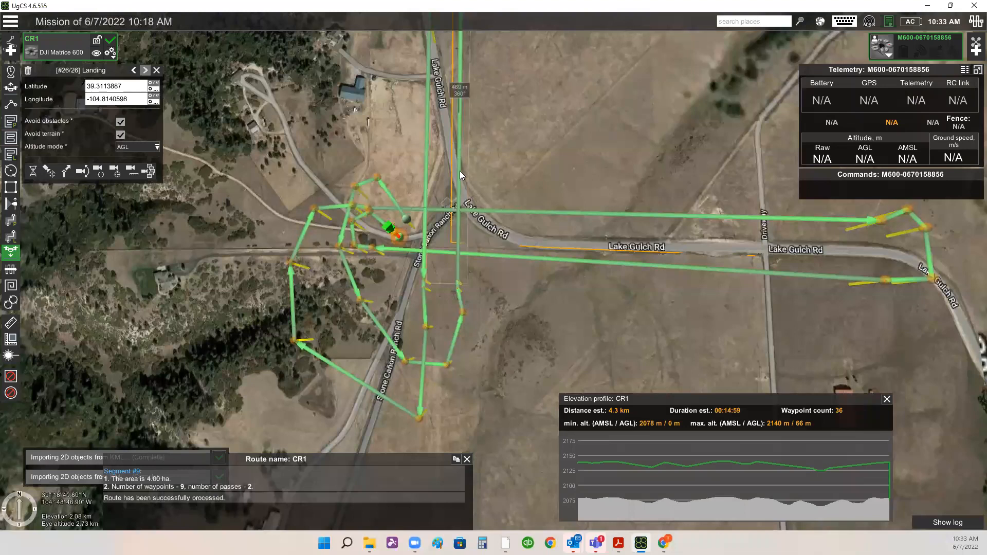
{"action": "left_click_drag", "start_coordinate": [534, 325], "coordinate": [541, 316]}
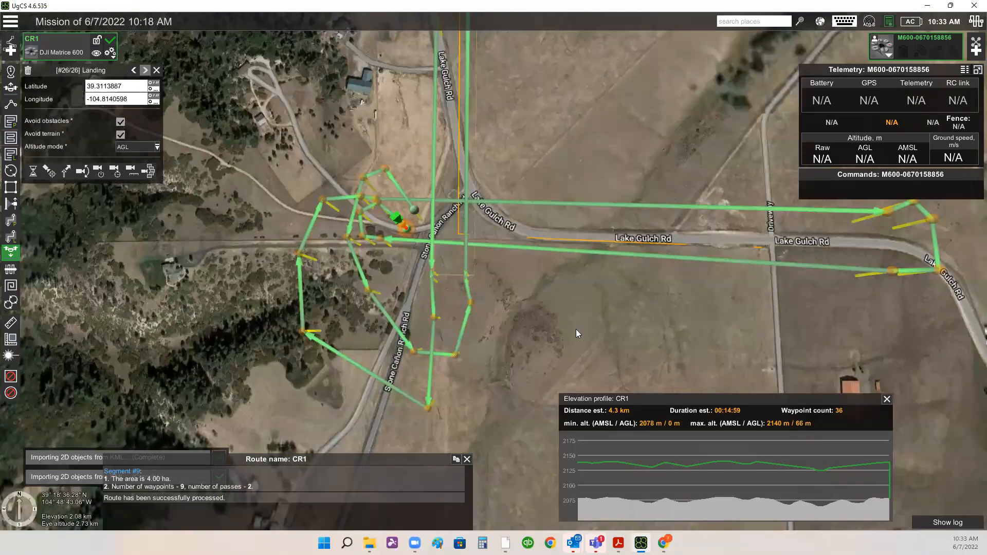
{"action": "scroll", "coordinate": [509, 357], "scroll_direction": "up", "scroll_amount": 2}
{"action": "mouse_move", "coordinate": [517, 328]}
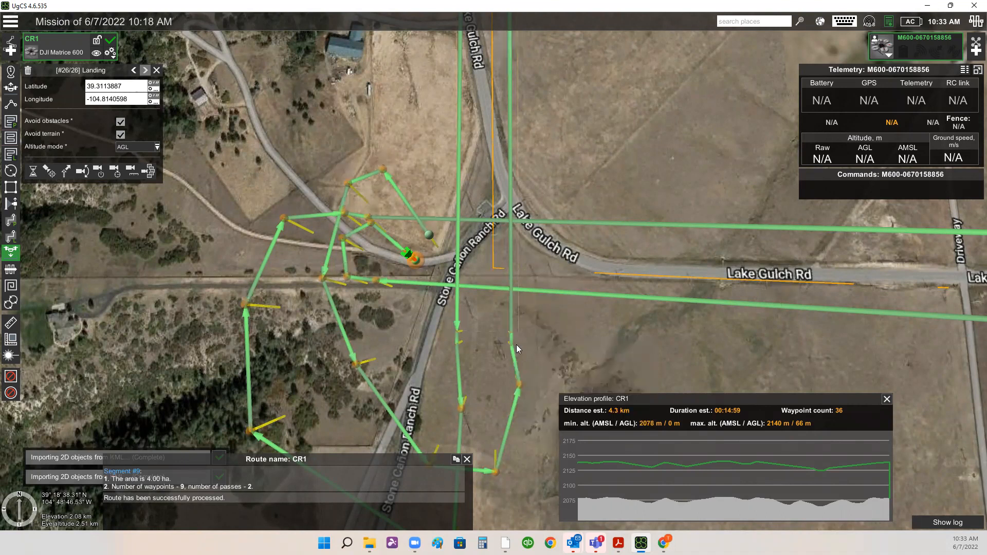
{"action": "left_click_drag", "start_coordinate": [511, 237], "coordinate": [531, 327]}
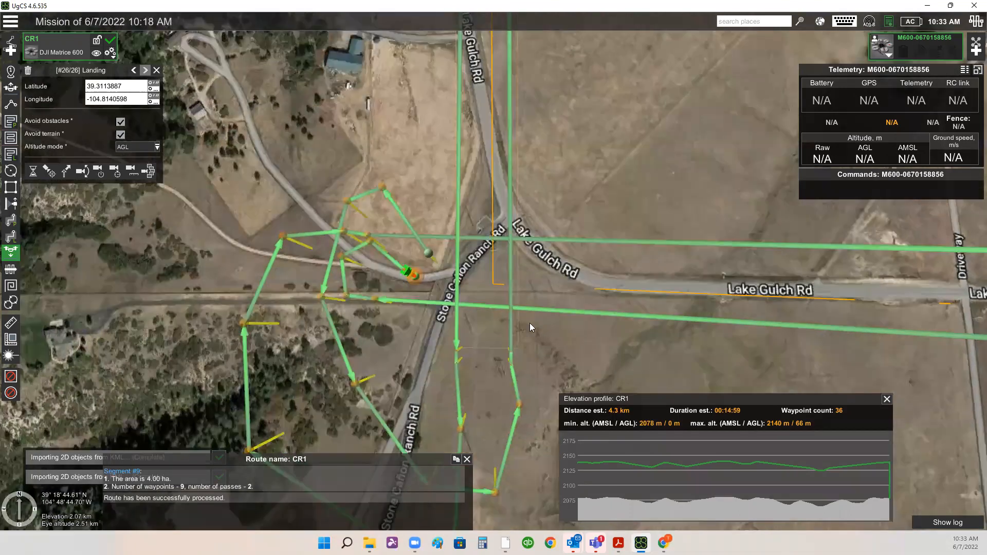
{"action": "left_click_drag", "start_coordinate": [528, 177], "coordinate": [531, 332]}
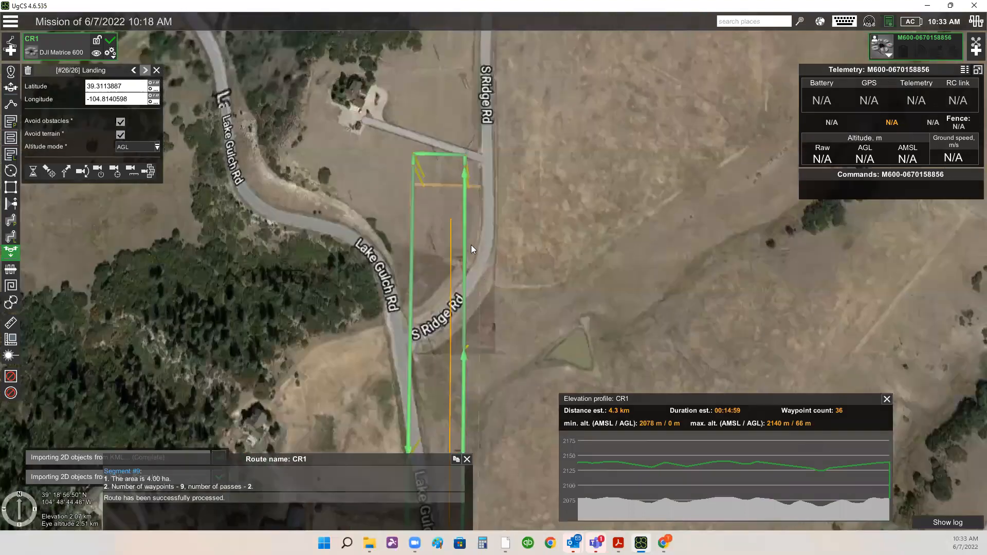
- Inspect the northern area-scan passes near S Ridge Rd and follow the route back south to the landing site
{"action": "scroll", "coordinate": [478, 335], "scroll_direction": "up", "scroll_amount": 2}
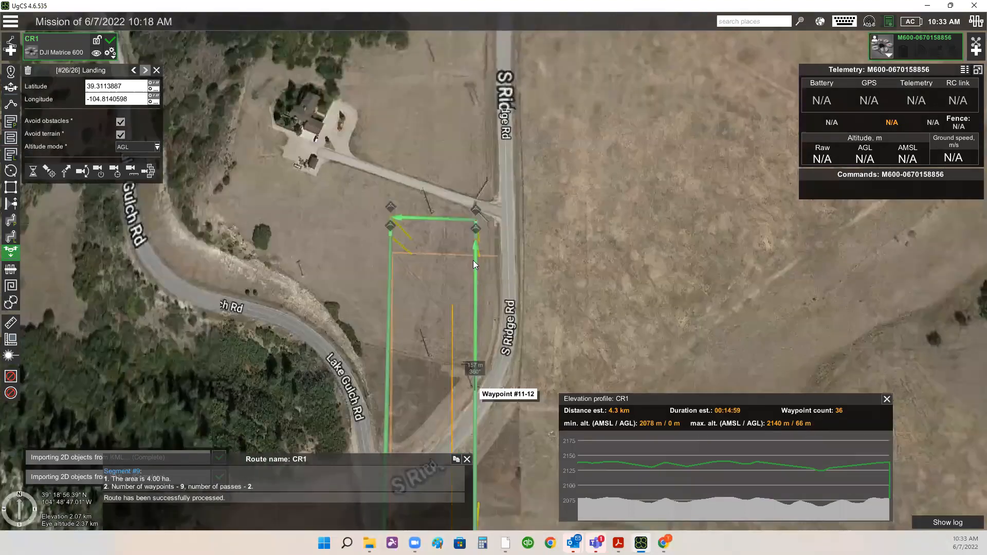
{"action": "mouse_move", "coordinate": [476, 245]}
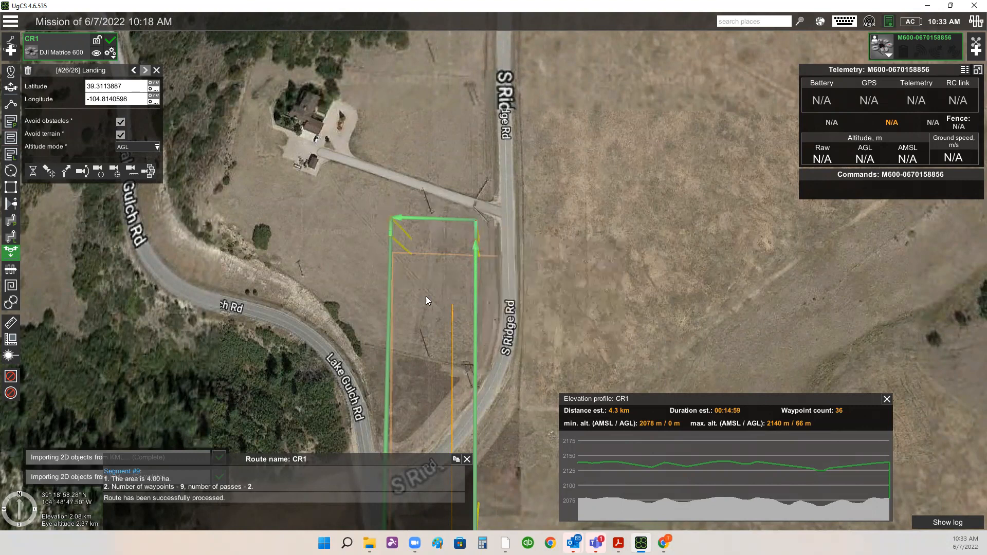
{"action": "left_click_drag", "start_coordinate": [454, 275], "coordinate": [499, 271]}
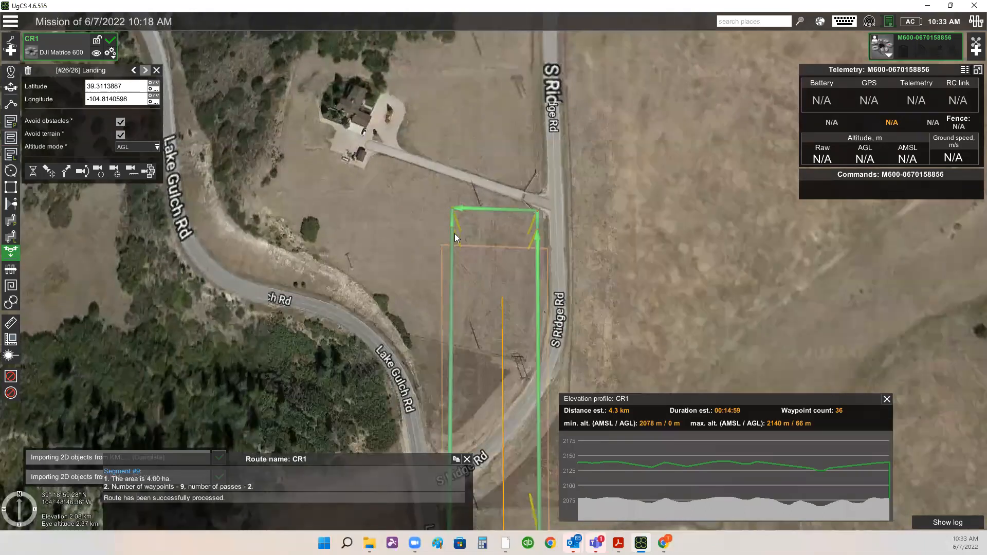
{"action": "left_click_drag", "start_coordinate": [486, 300], "coordinate": [491, 275]}
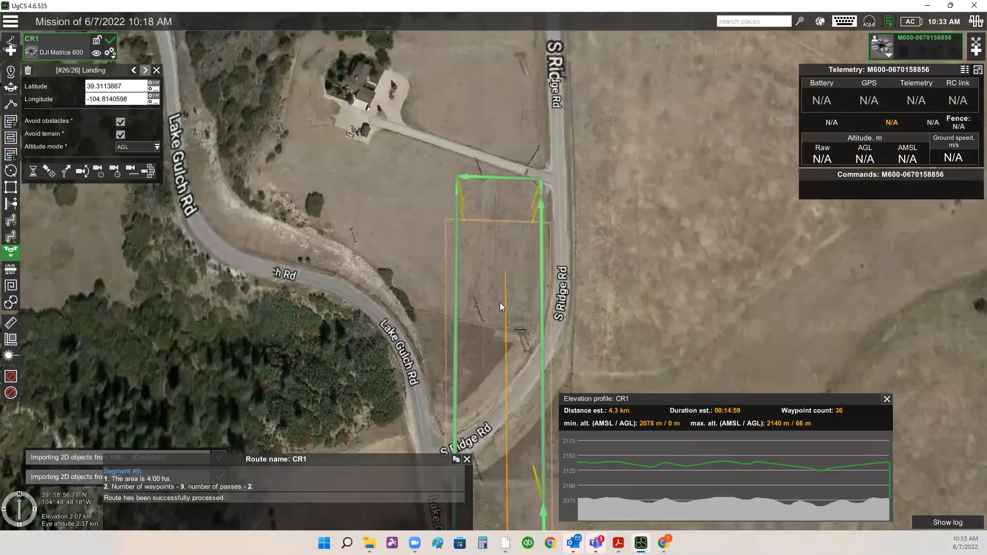
{"action": "left_click_drag", "start_coordinate": [508, 358], "coordinate": [493, 161]}
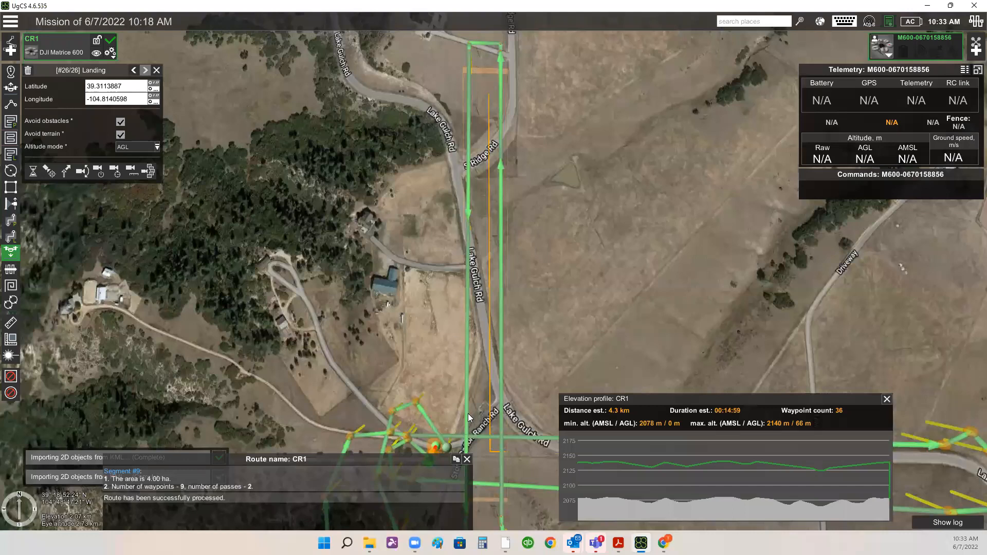
{"action": "left_click_drag", "start_coordinate": [469, 452], "coordinate": [465, 237]}
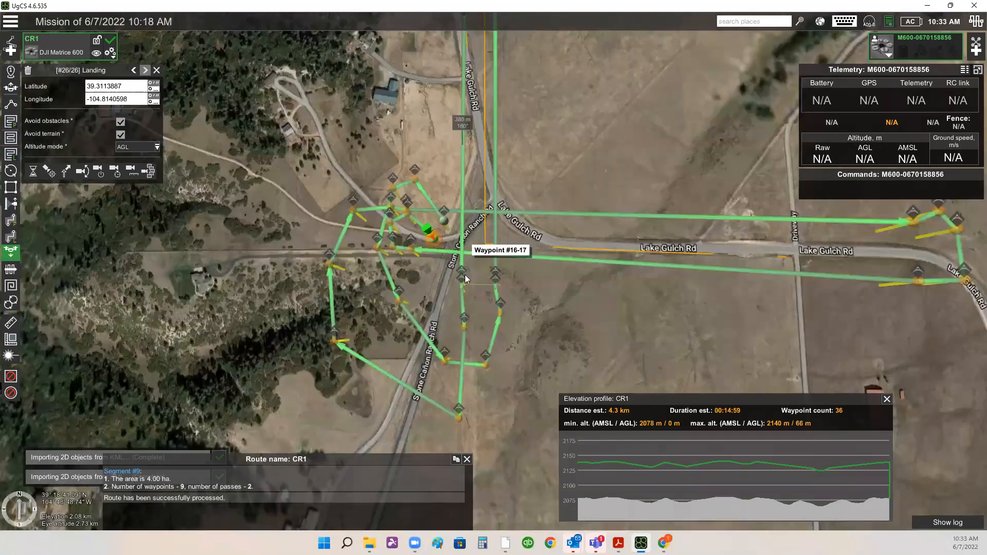
- Inspect the eastern turnaround loop on Lake Gulch Rd and the landing area, ending on an overview of the whole route
{"action": "scroll", "coordinate": [465, 277], "scroll_direction": "up", "scroll_amount": 2}
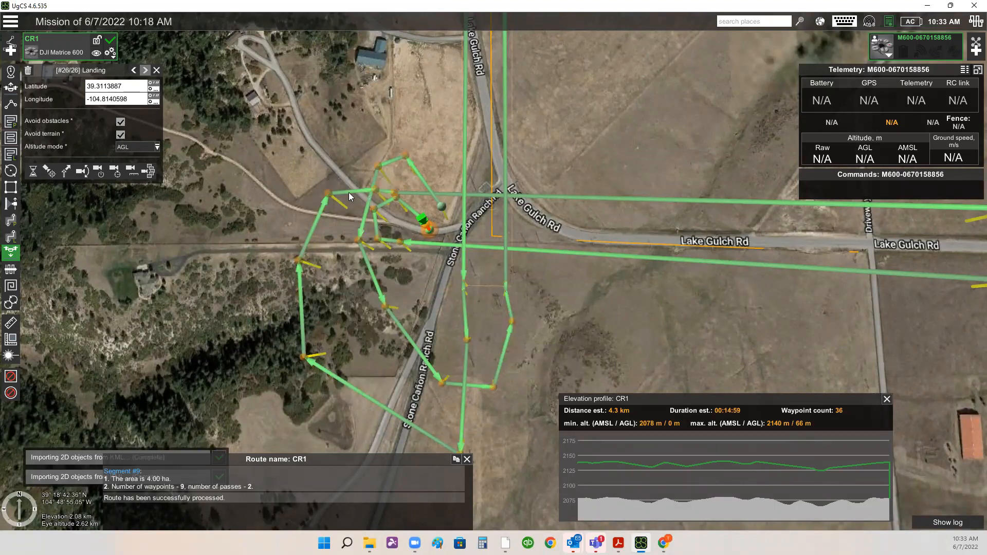
{"action": "left_click_drag", "start_coordinate": [956, 215], "coordinate": [591, 217]}
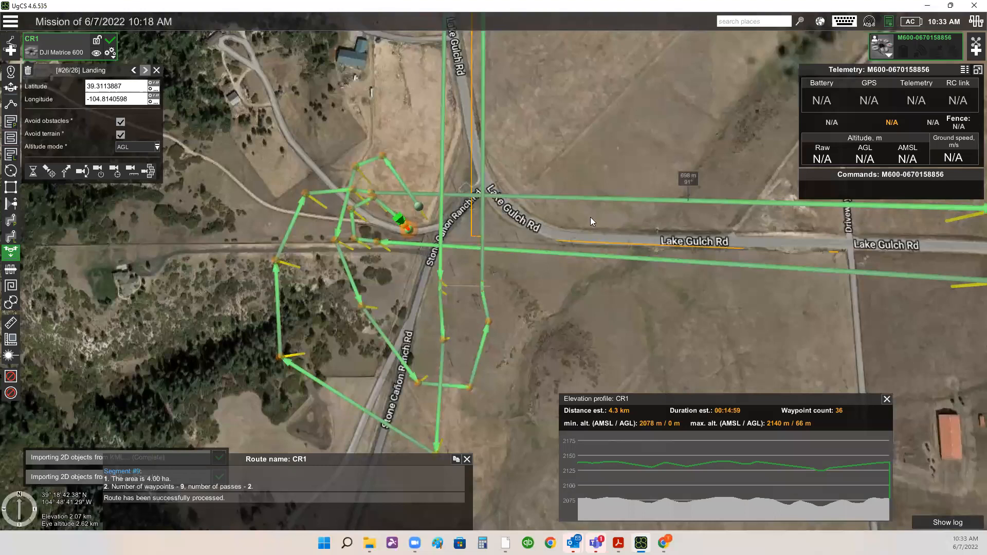
{"action": "scroll", "coordinate": [598, 217], "scroll_direction": "up", "scroll_amount": 3}
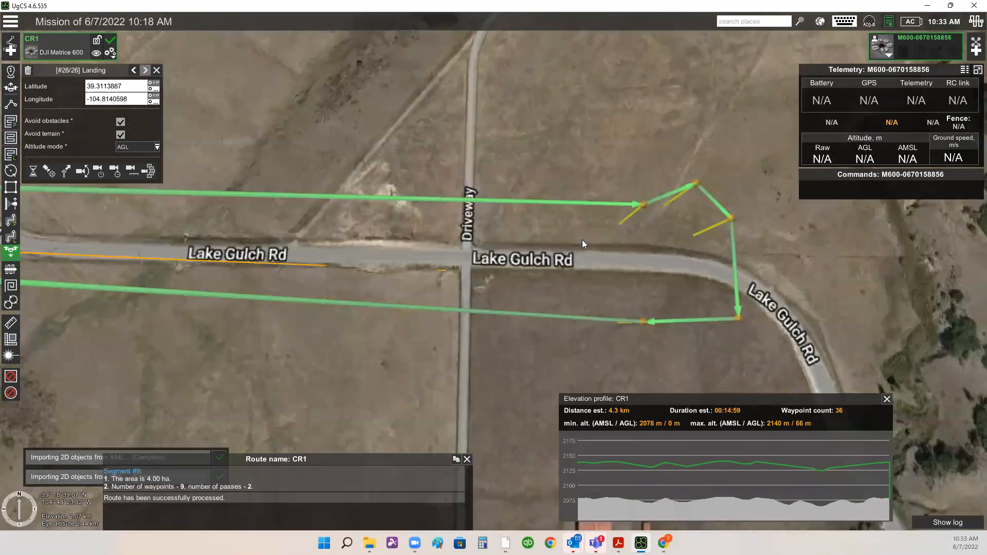
{"action": "left_click_drag", "start_coordinate": [494, 261], "coordinate": [363, 224]}
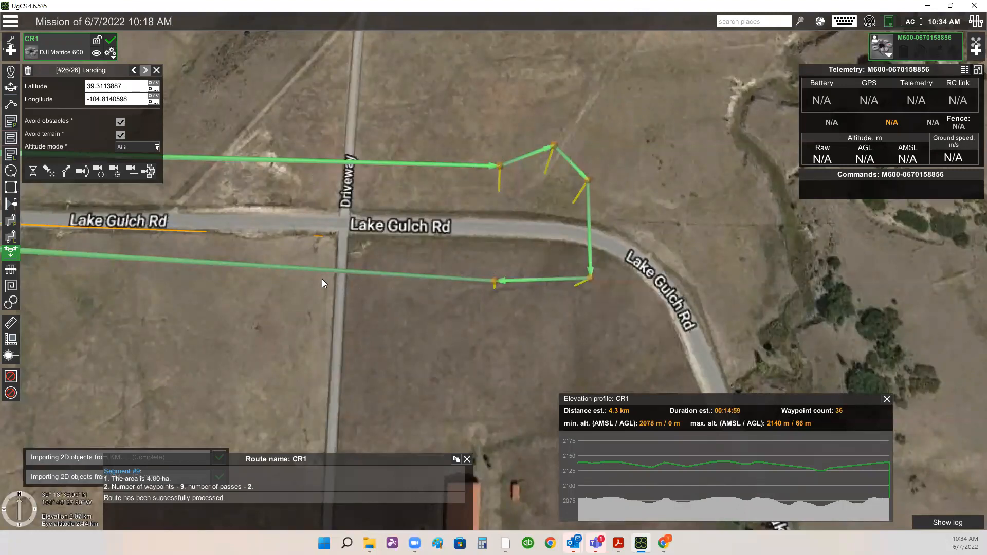
{"action": "left_click_drag", "start_coordinate": [428, 373], "coordinate": [492, 381]}
{"action": "left_click_drag", "start_coordinate": [254, 359], "coordinate": [649, 370]}
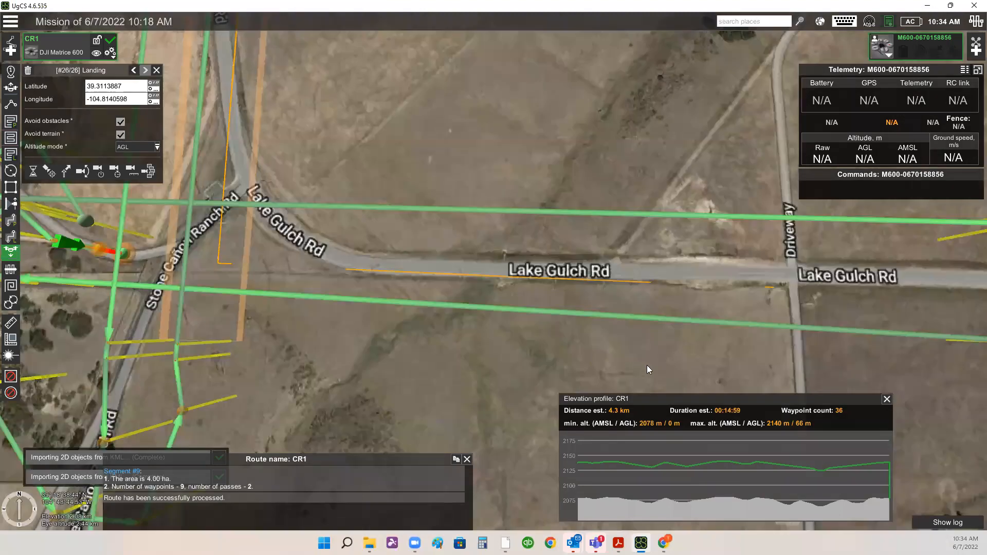
{"action": "left_click_drag", "start_coordinate": [110, 277], "coordinate": [440, 289]}
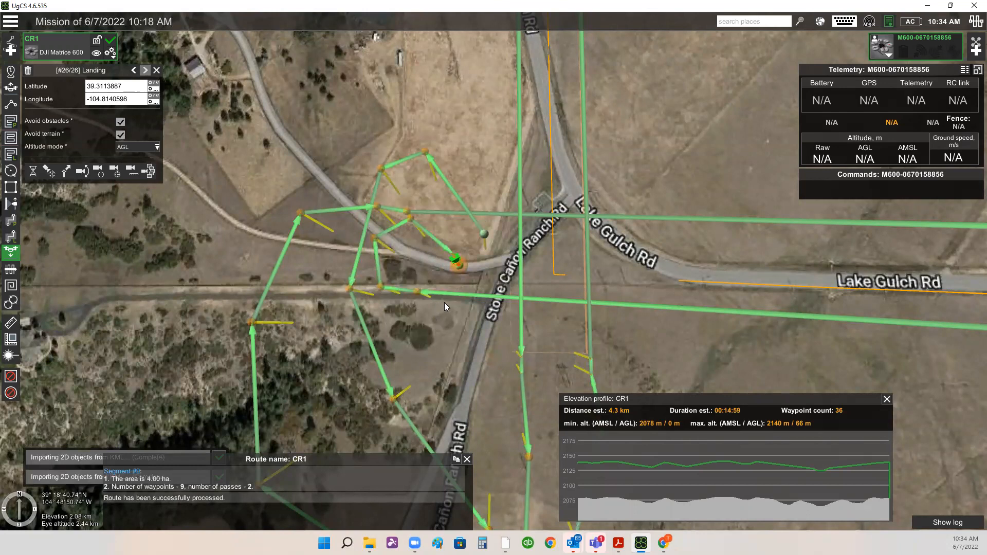
{"action": "scroll", "coordinate": [623, 330], "scroll_direction": "down", "scroll_amount": 3}
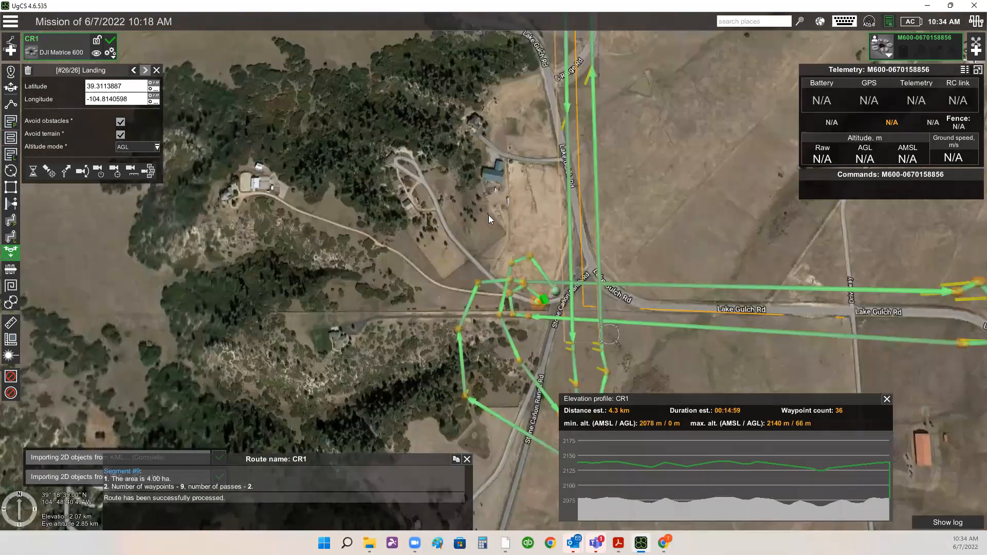
{"action": "scroll", "coordinate": [522, 315], "scroll_direction": "down", "scroll_amount": 2}
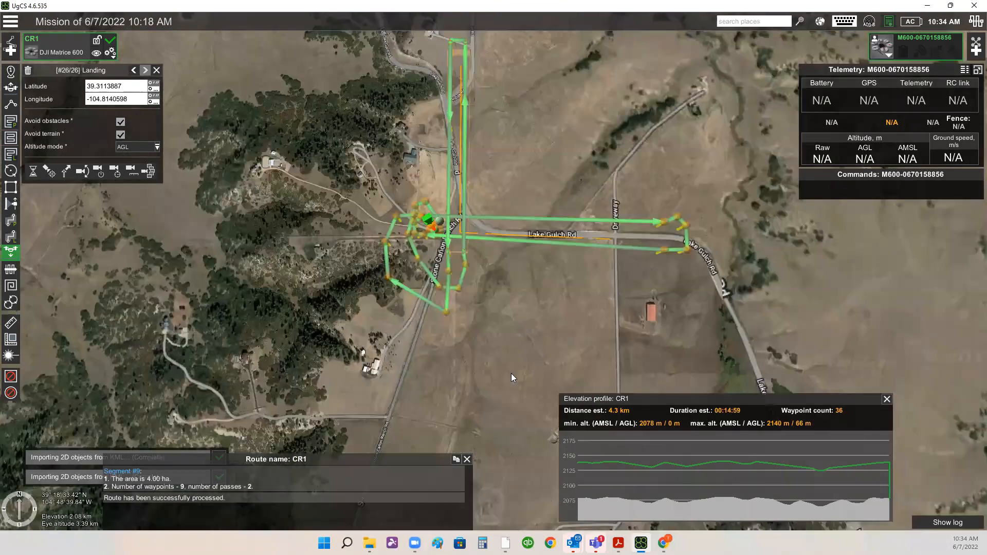
{"action": "left_click_drag", "start_coordinate": [529, 276], "coordinate": [517, 333]}
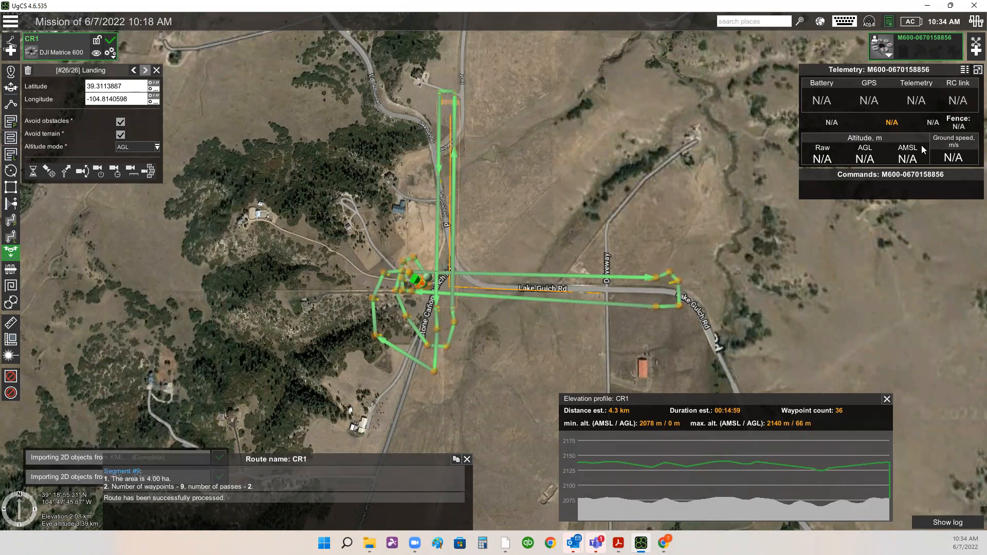
{"action": "left_click_drag", "start_coordinate": [827, 73], "coordinate": [845, 61]}
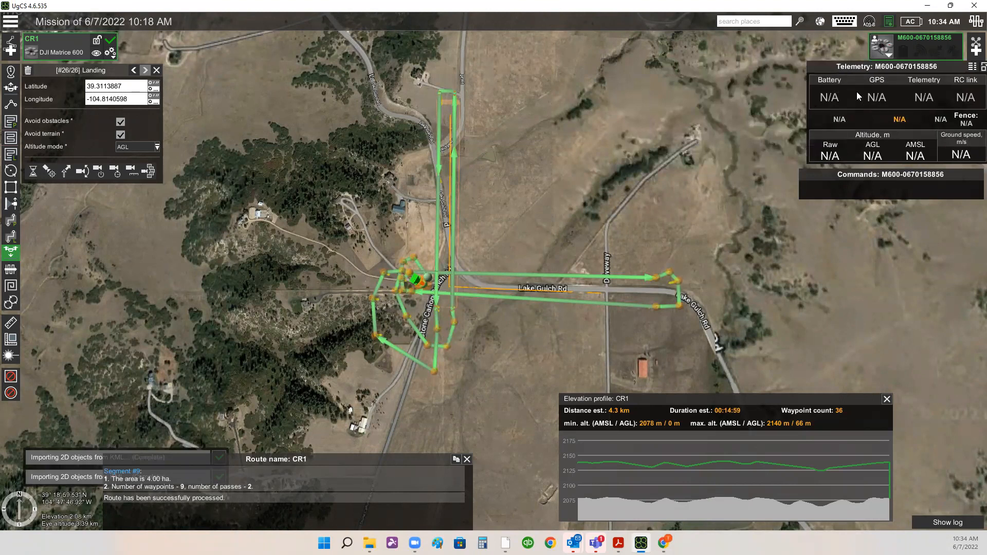